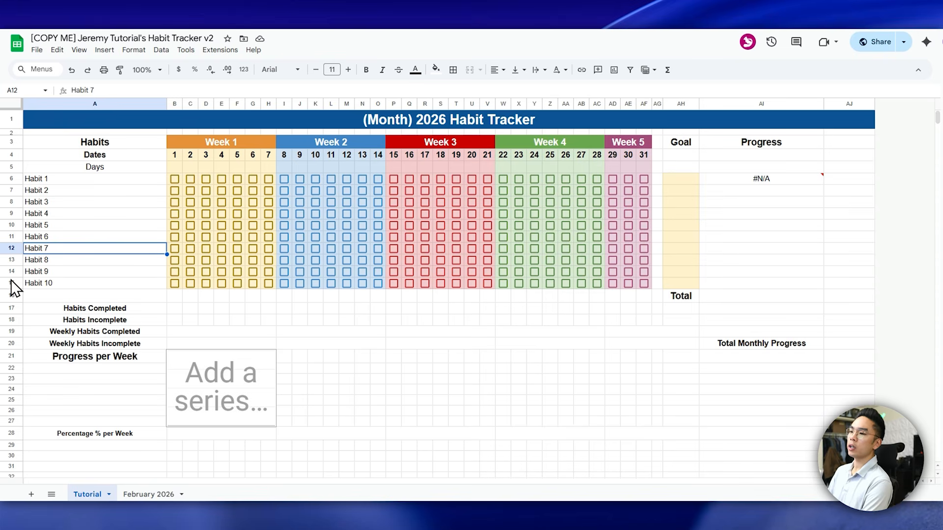
Insert five rows below the Habit 10 row, copying the layout of rows 11–15, and leave the new Week 2 checkboxes unticked.
left_click_drag(11, 283, 7, 226)
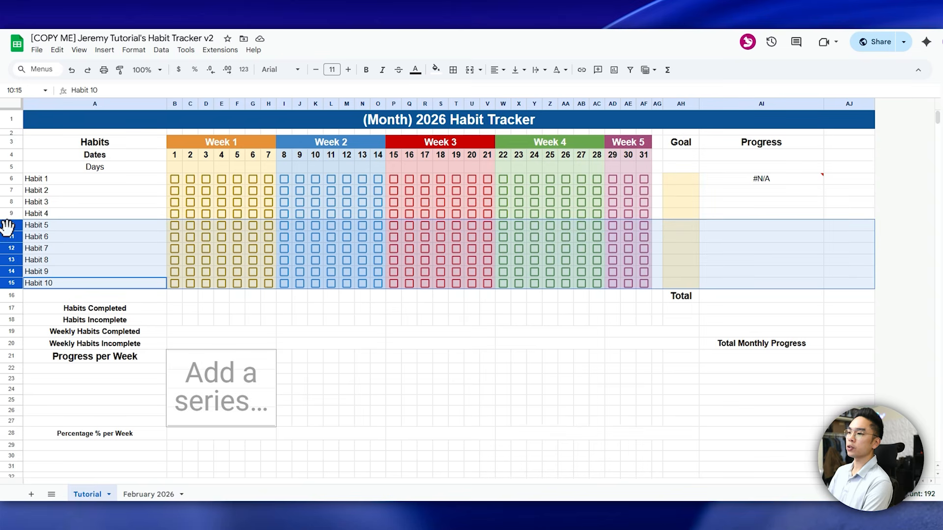
left_click_drag(7, 224, 35, 239)
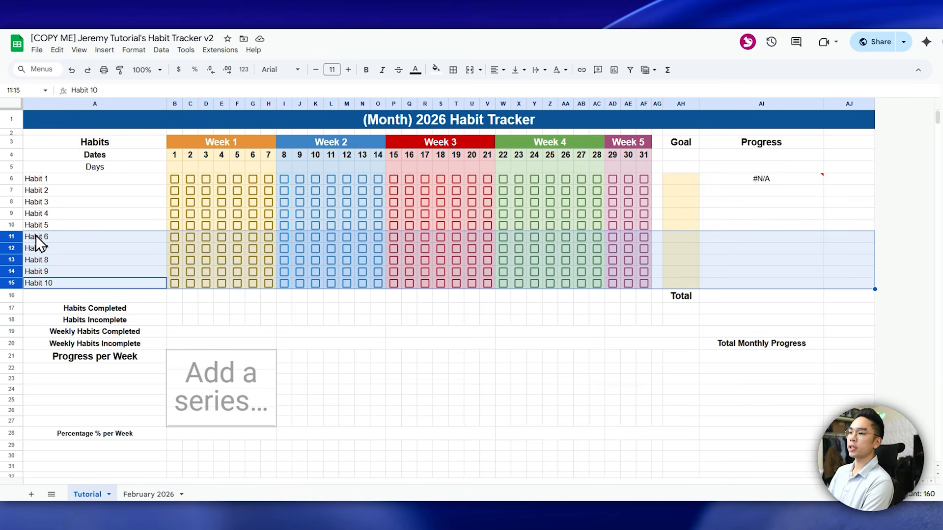
right_click(10, 240)
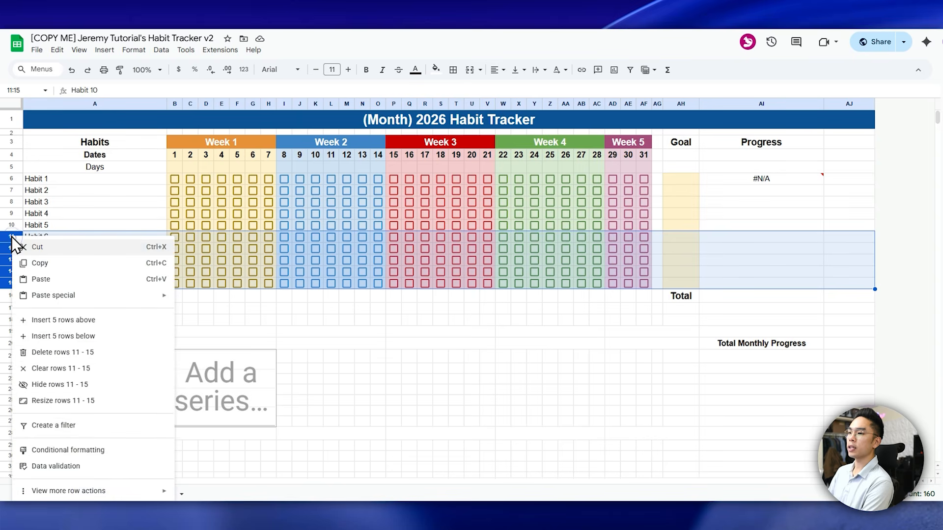
left_click(68, 336)
left_click(379, 295)
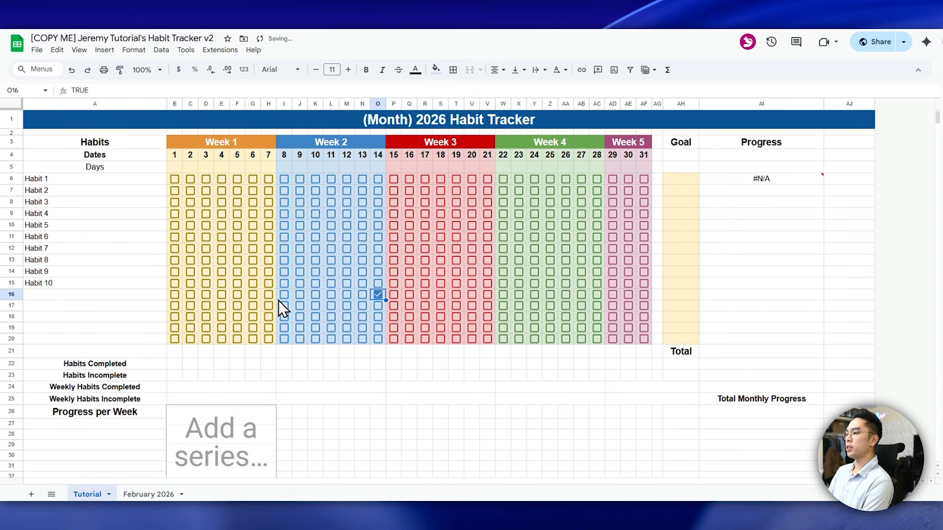
left_click(377, 296)
Extend the habit label series from Habit 10 in A15 down to Habit 15 in A20.
left_click(141, 296)
left_click(88, 284)
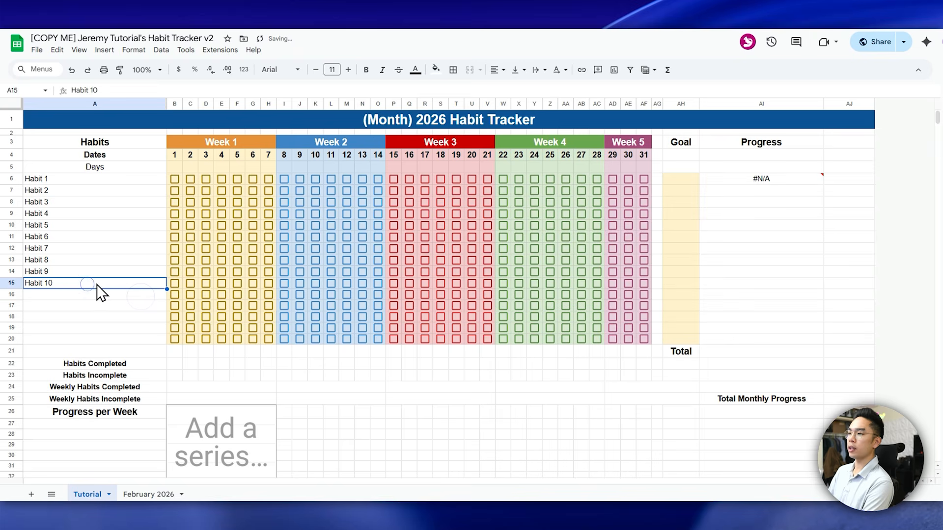
left_click_drag(162, 288, 149, 337)
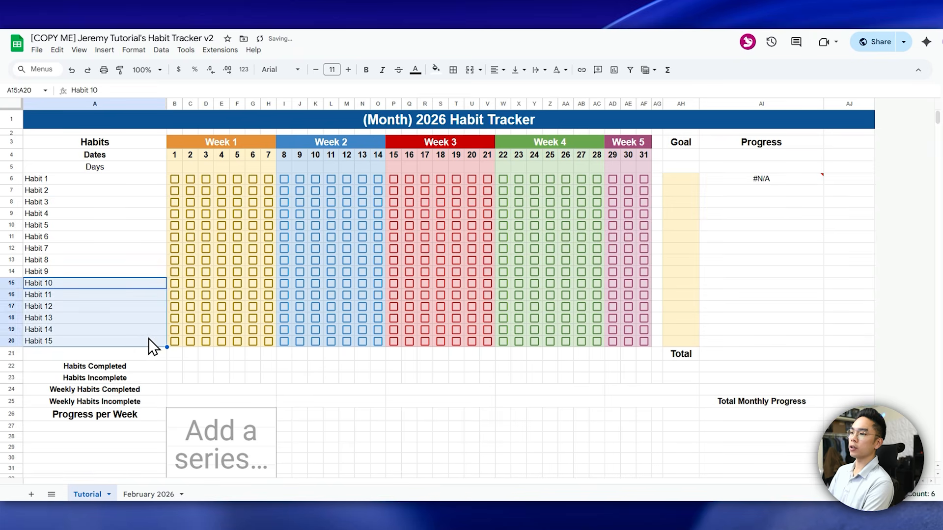
left_click(148, 339)
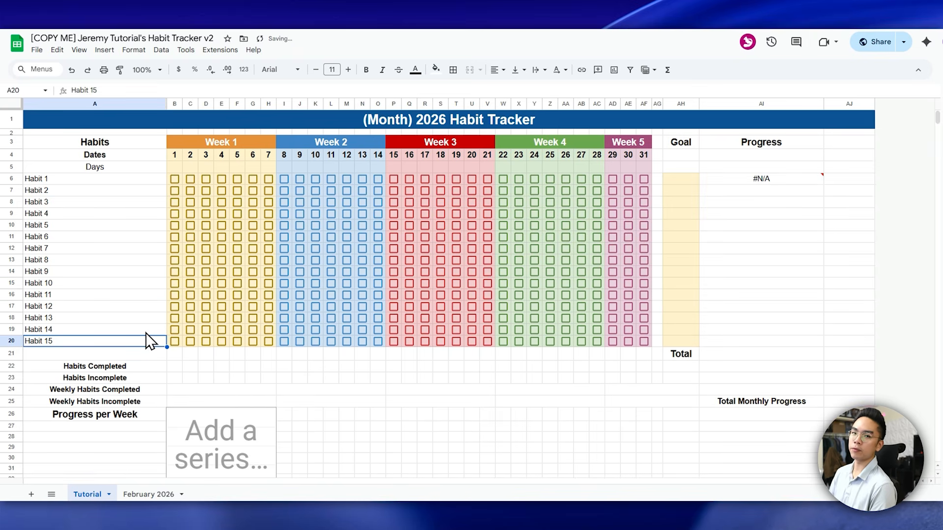
Undo the habit label fill and the insertion of the five extra rows.
key("ctrl+z")
key("ctrl+z")
key("ctrl+z")
key("ctrl+z")
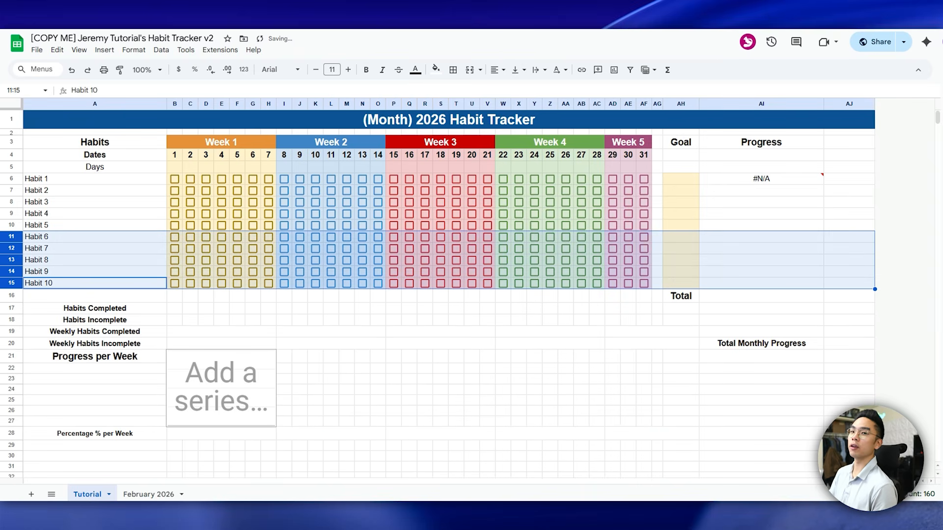
Enter =COUNTIF(B6:B15,TRUE) in B17 to count the habits completed on day 1.
left_click(155, 310)
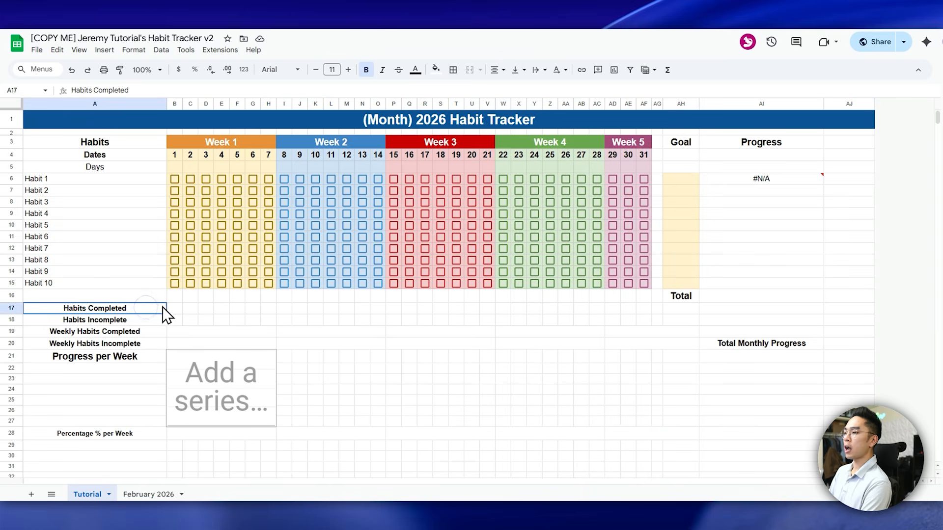
left_click(172, 308)
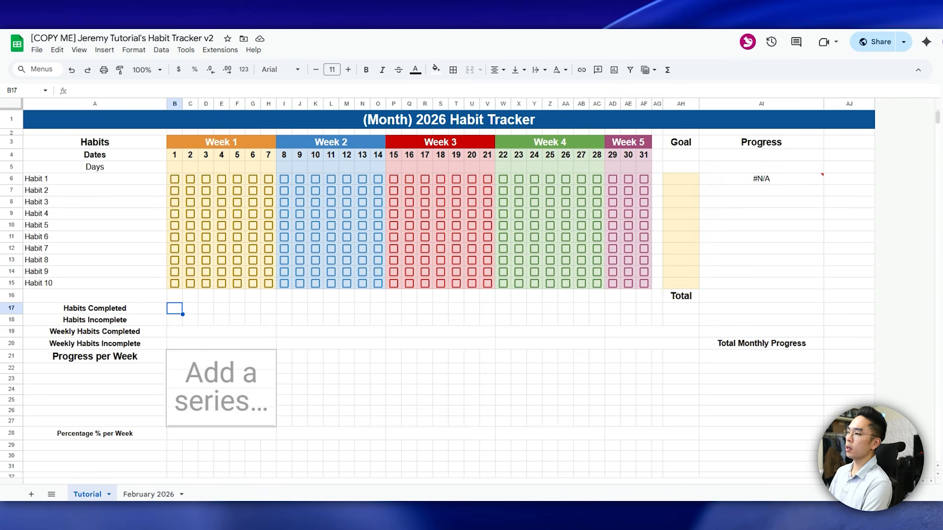
type("=COUNTIF")
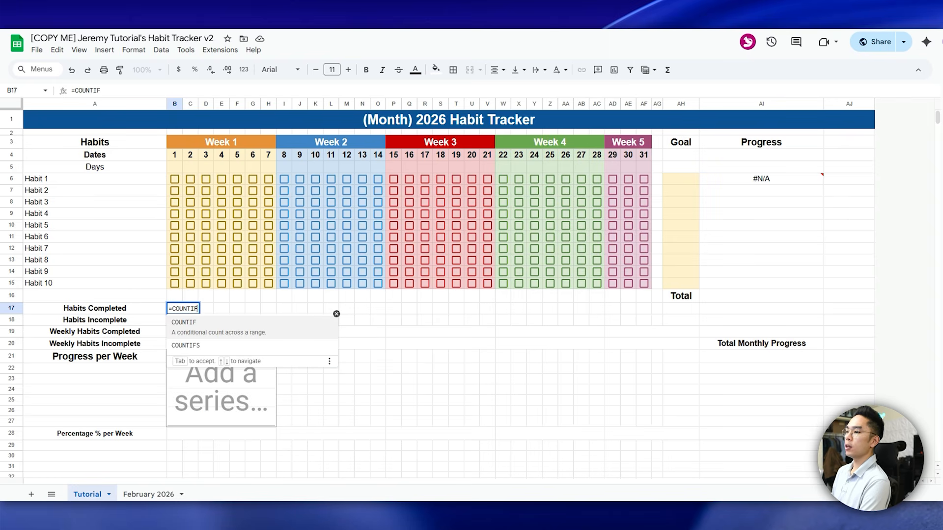
type("(")
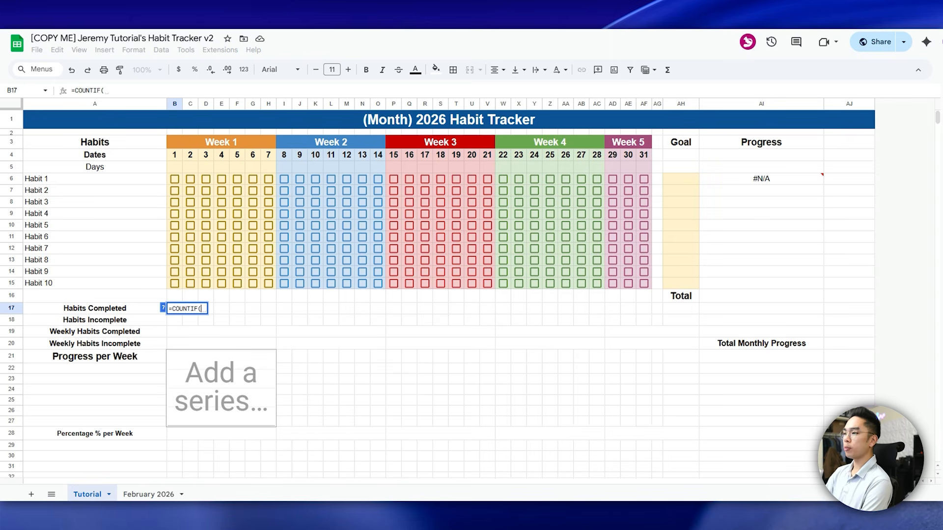
left_click_drag(171, 180, 172, 290)
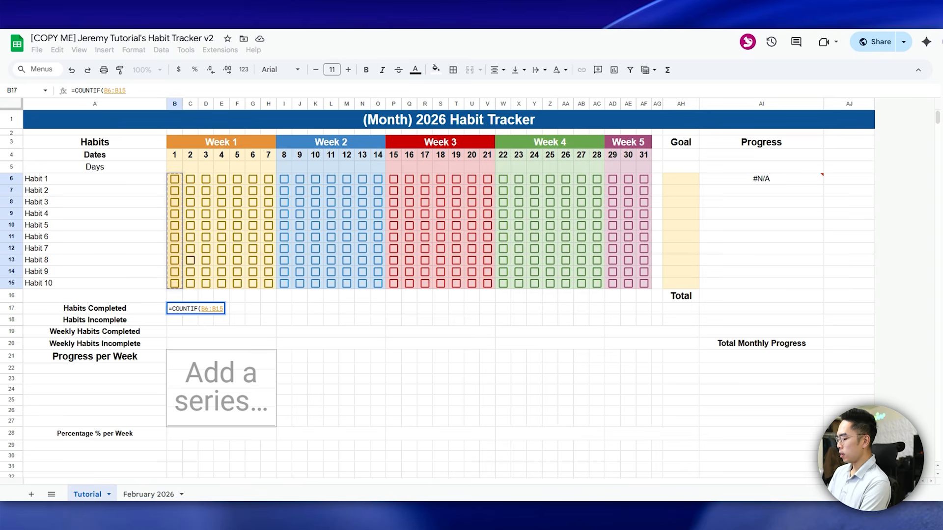
type(",TRUE")
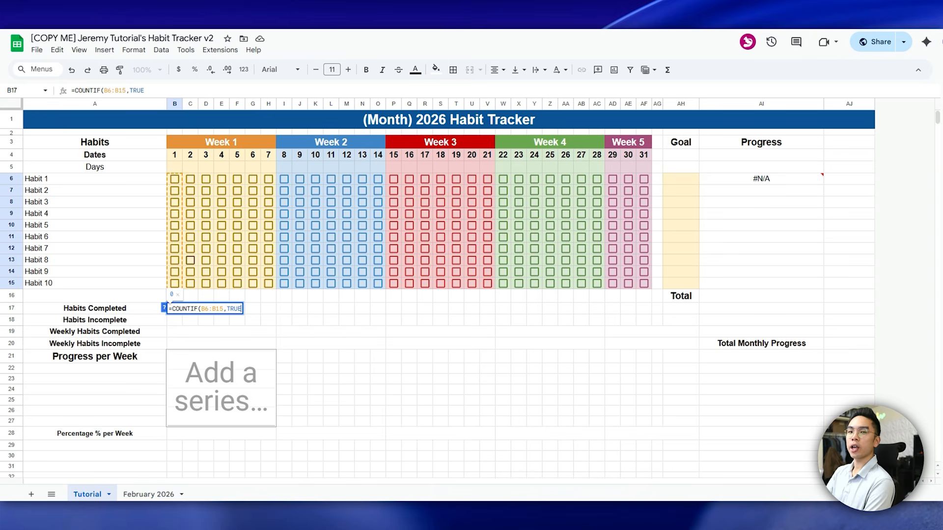
type(")")
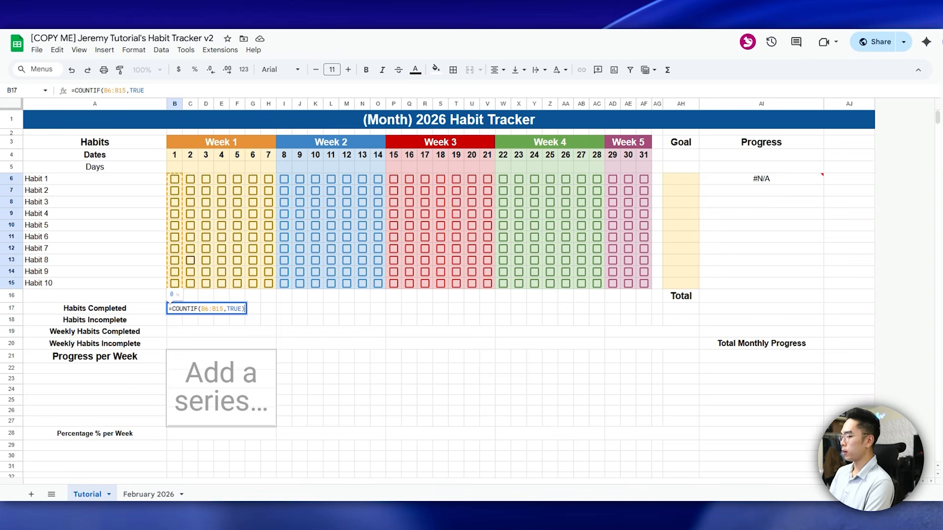
key("Return")
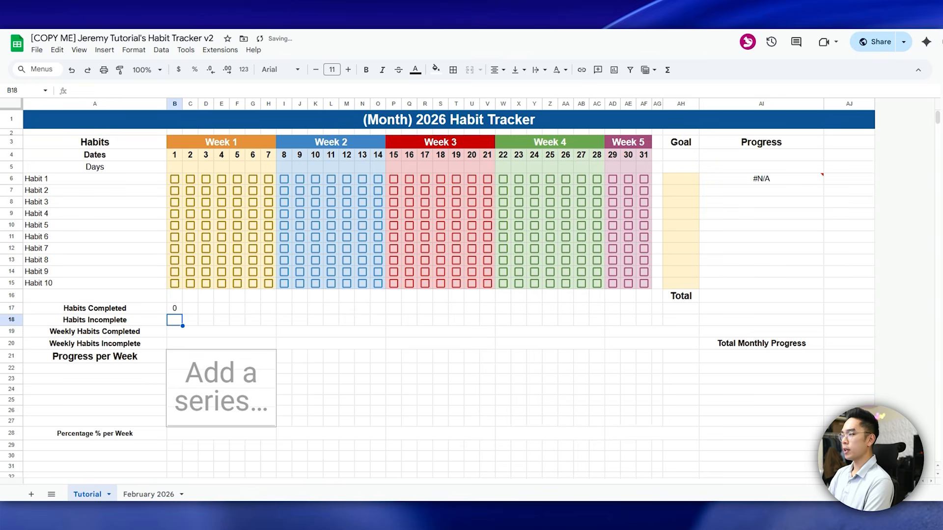
Test the completed count by ticking Habit 1's day 1 checkbox and clearing it again.
left_click(174, 178)
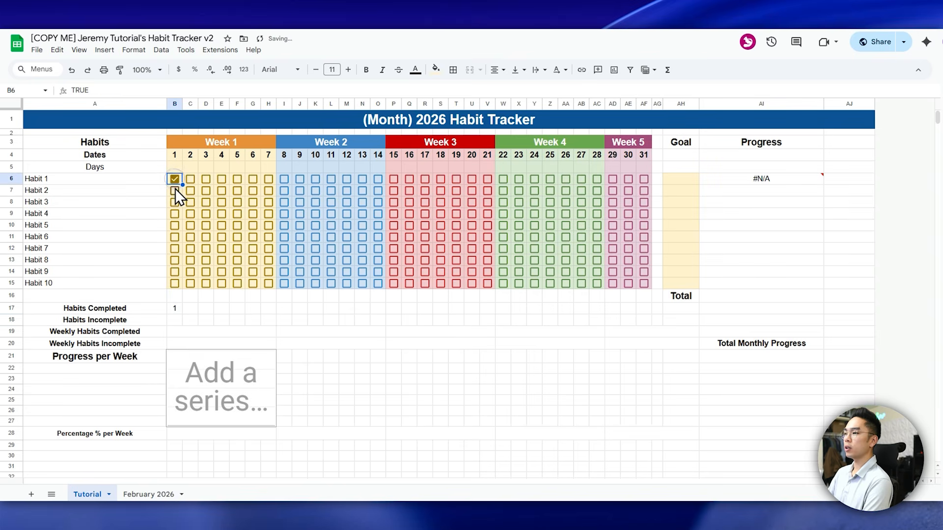
left_click(172, 195)
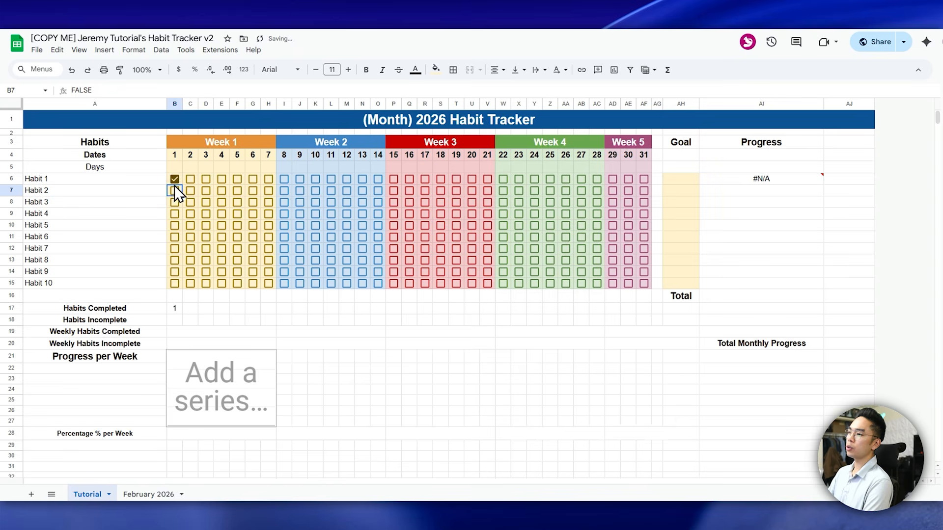
left_click(175, 179)
Enter =COUNTIF(B6:B15,FALSE) in B18 to count the habits left incomplete on day 1.
left_click(174, 320)
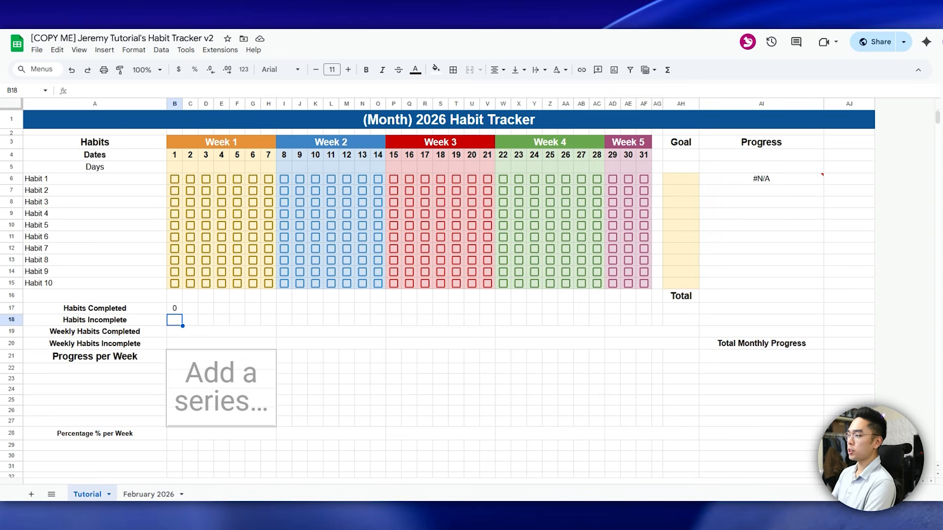
type("=COUNT")
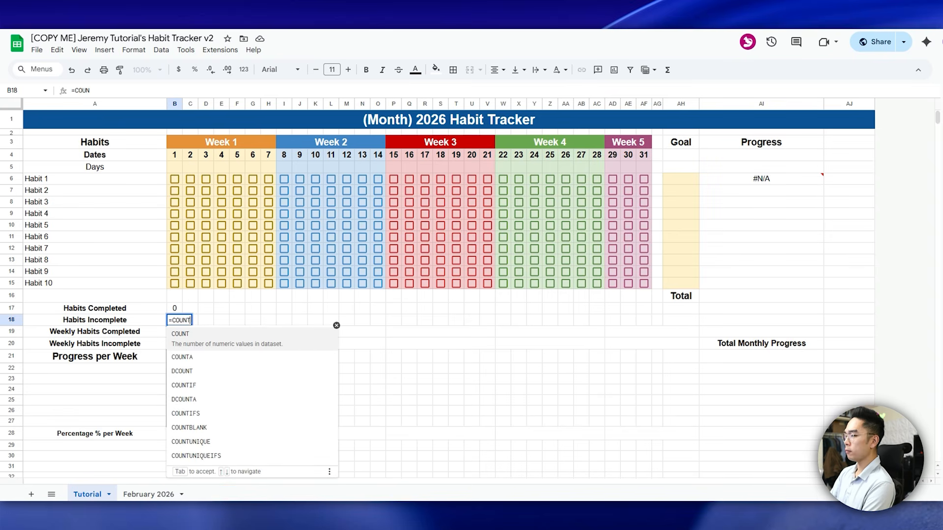
type("IF(")
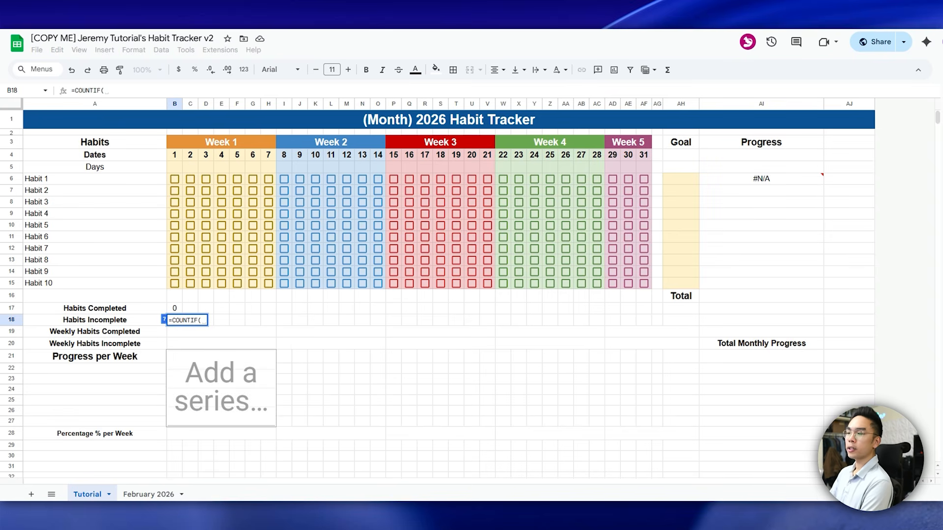
left_click_drag(166, 176, 175, 281)
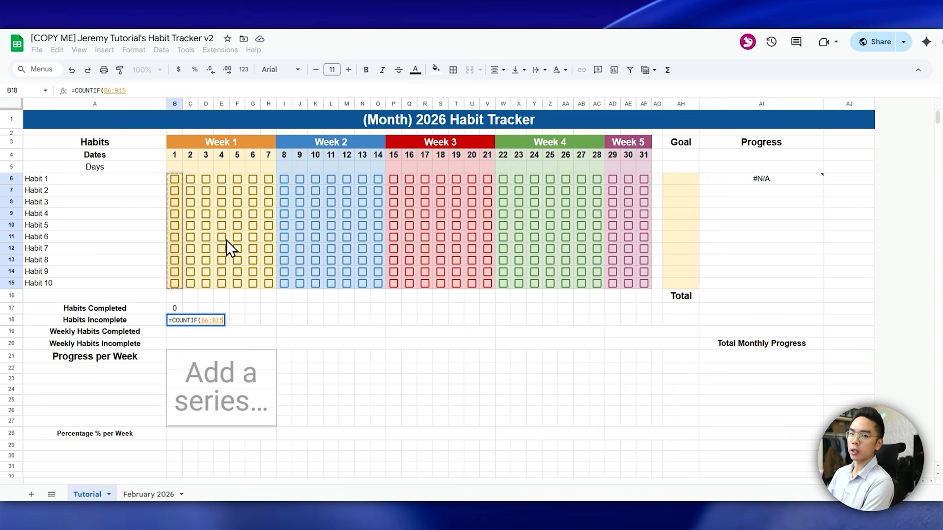
type(",FALS")
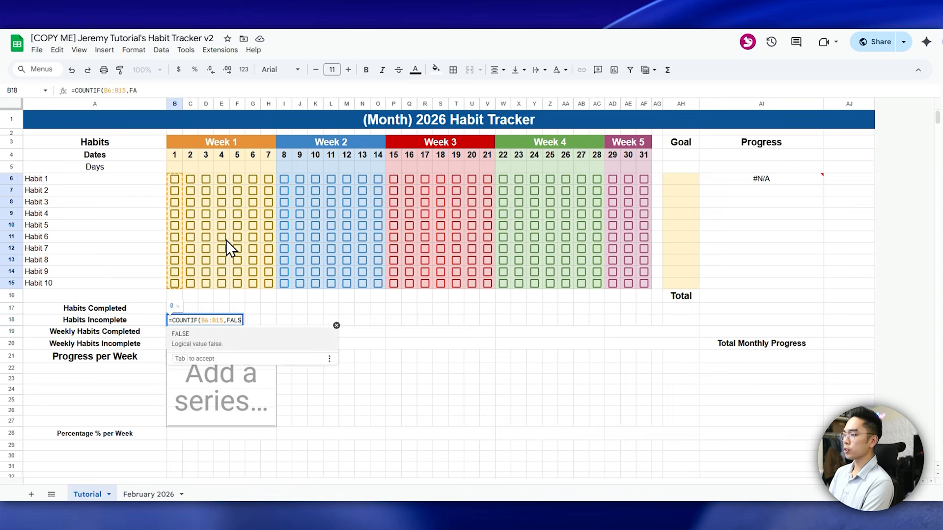
type("E)")
key("Return")
Fill the Habits Completed and Habits Incomplete formulas from B17:B18 across to day 31 in column AF.
left_click(176, 308)
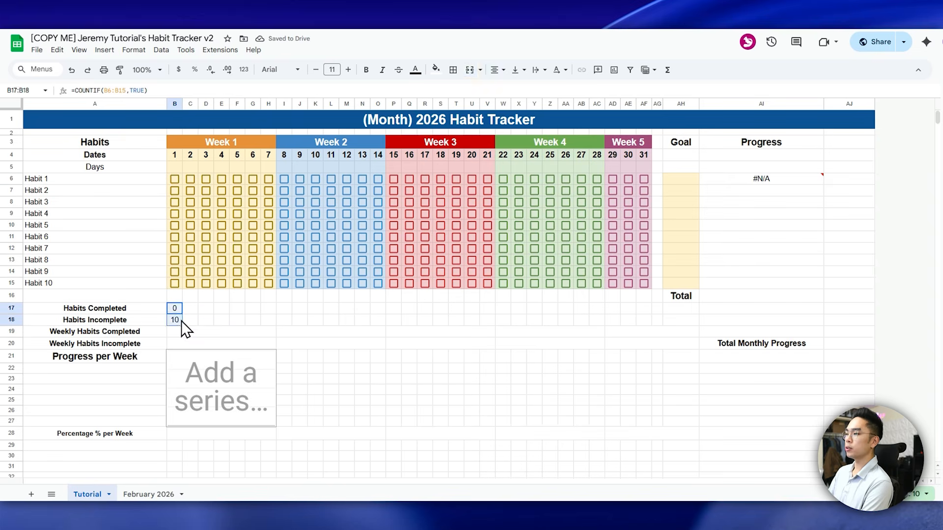
left_click_drag(177, 314, 643, 323)
left_click(612, 319)
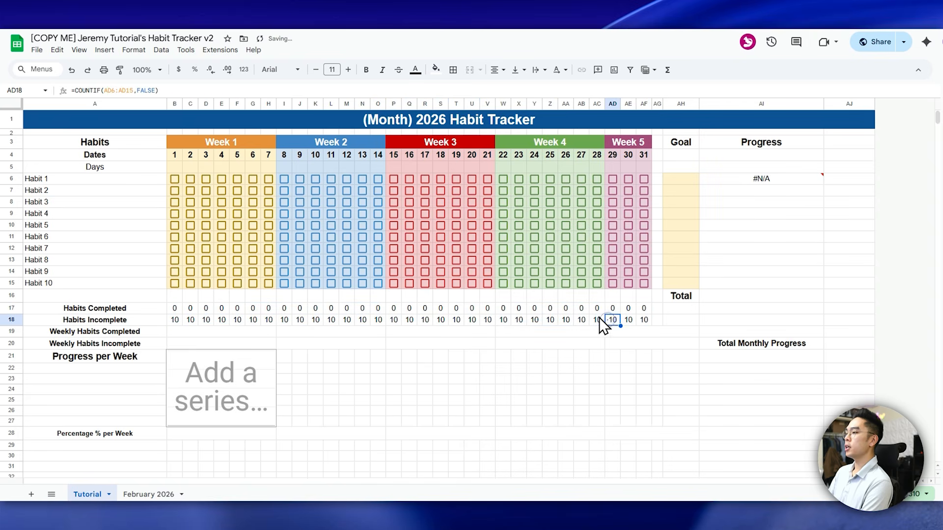
left_click(268, 308)
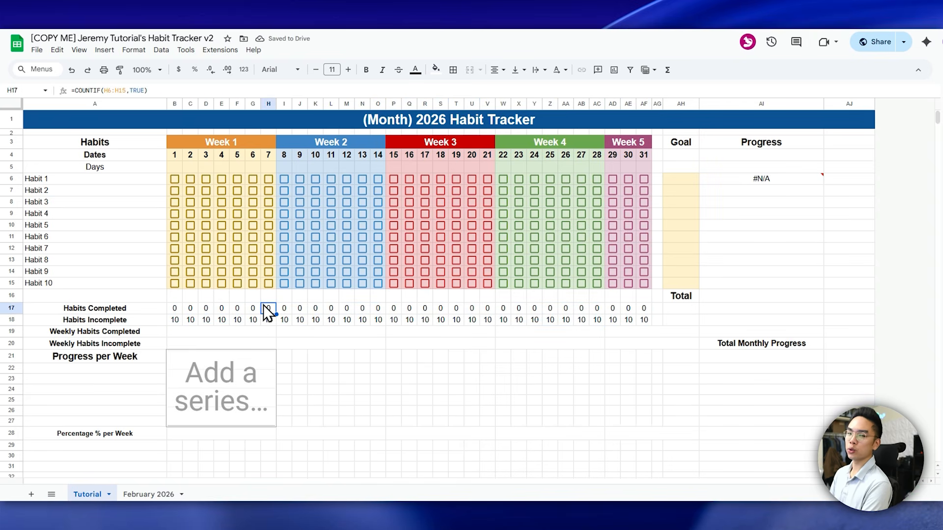
Test the day 17 counts by ticking Habits 1 to 4 on that day and clearing them again.
left_click(424, 179)
left_click(425, 190)
left_click(425, 202)
left_click(424, 213)
left_click(424, 213)
left_click(424, 202)
left_click(425, 191)
left_click(424, 179)
left_click_drag(424, 308, 425, 320)
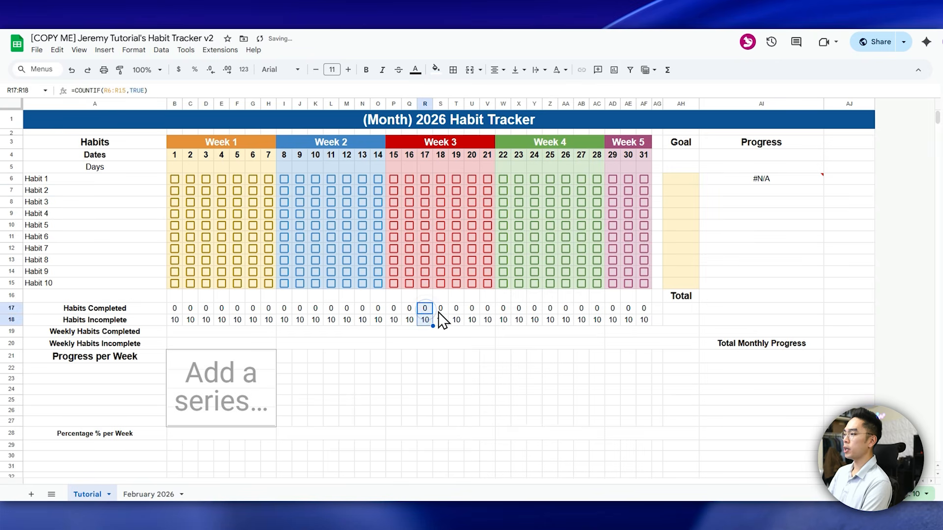
Enter =SUM(B17:H17) in the Week 1 cell of the Weekly Habits Completed row.
left_click(263, 333)
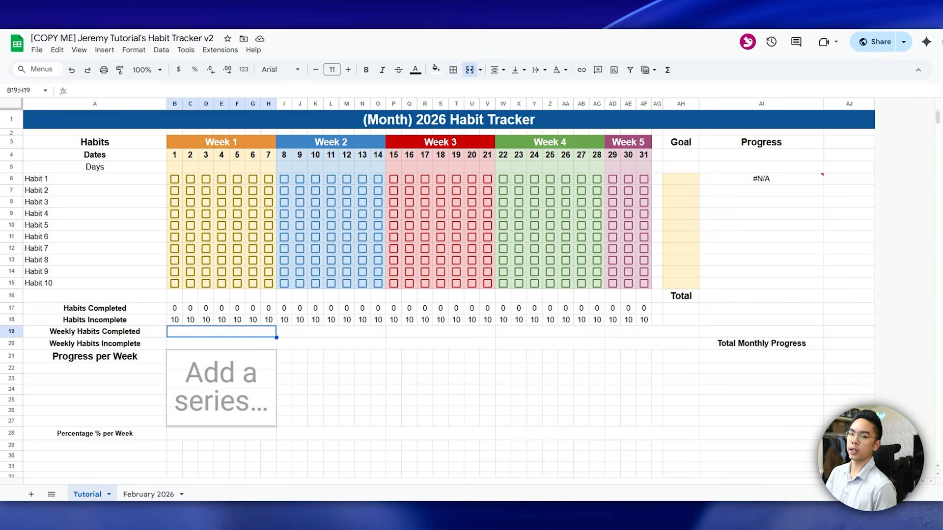
type("=")
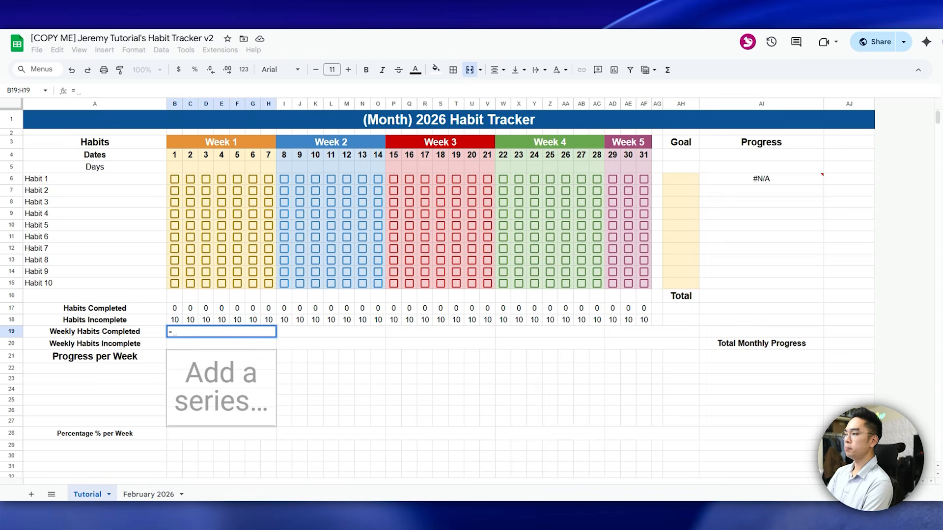
type("SUM(")
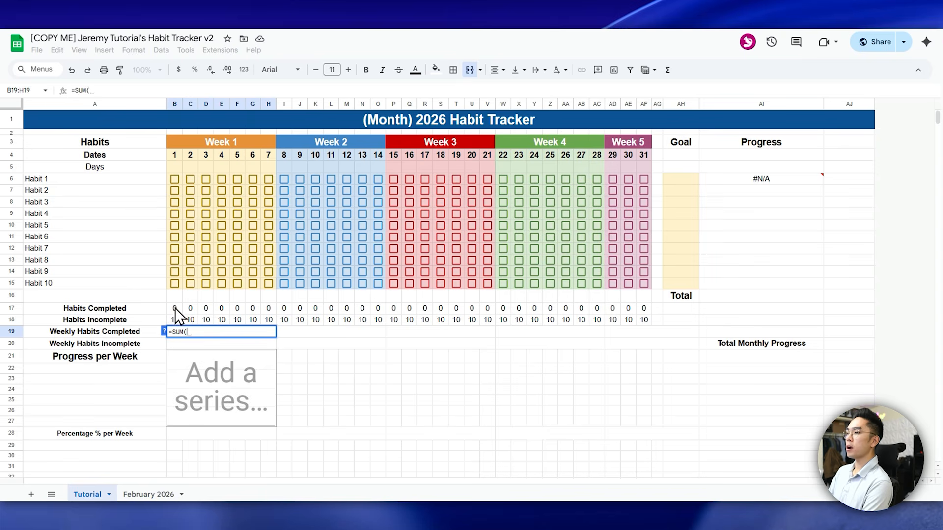
left_click_drag(172, 309, 268, 308)
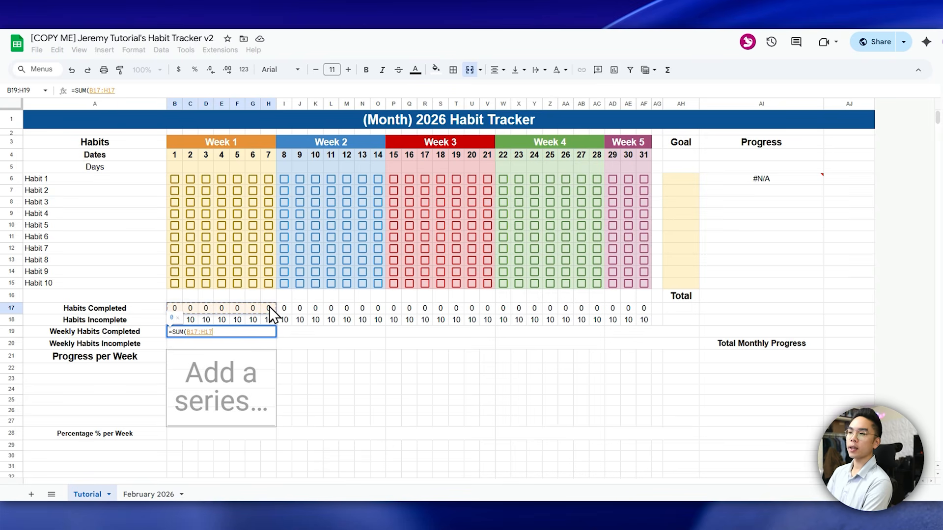
type(")")
key("Return")
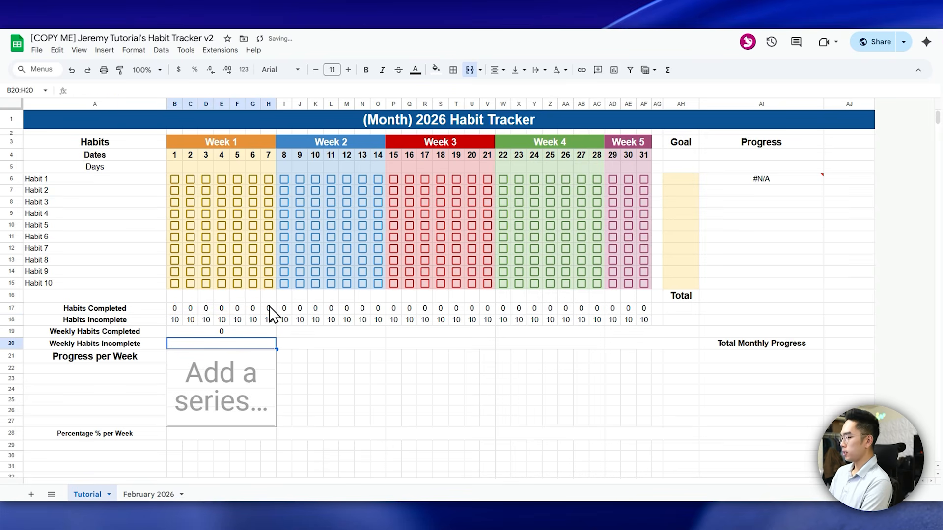
Test the Week 1 completed total by ticking Habit 1 for days 1 to 5.
left_click(175, 178)
left_click(190, 178)
left_click(206, 178)
left_click(222, 179)
left_click(236, 179)
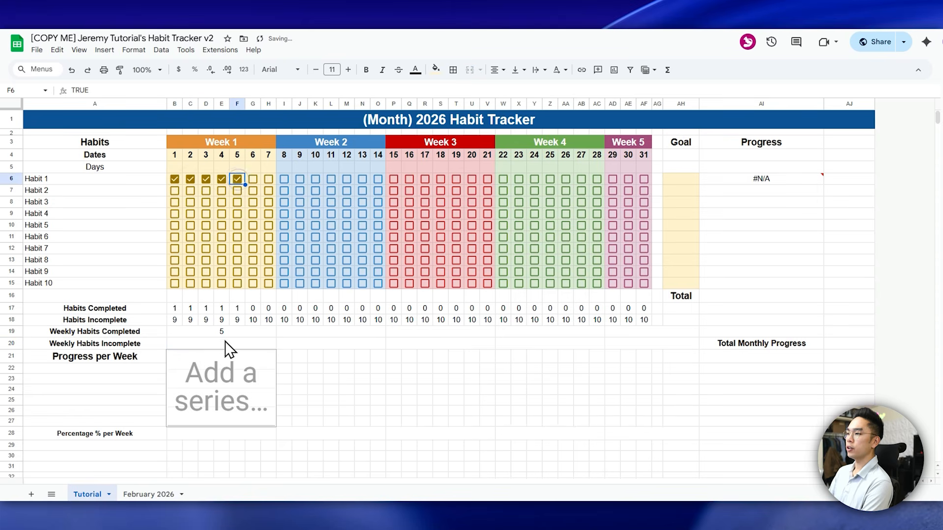
left_click(226, 332)
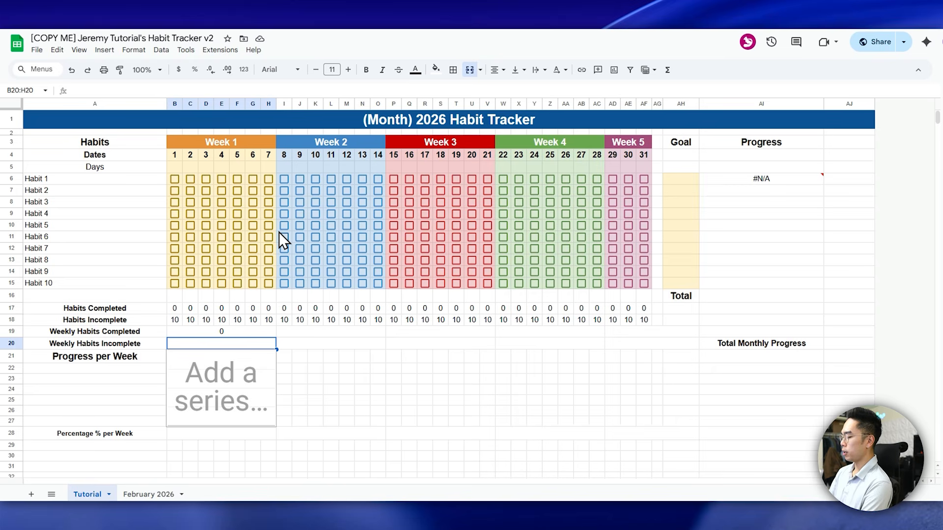
Enter =SUM(B18:H18) in the Week 1 cell of the Weekly Habits Incomplete row.
type("=")
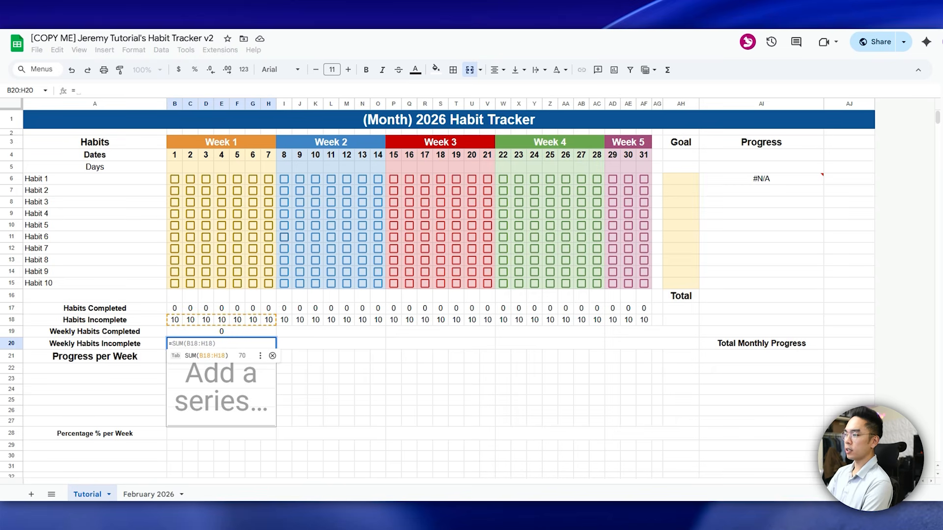
type("SUM(")
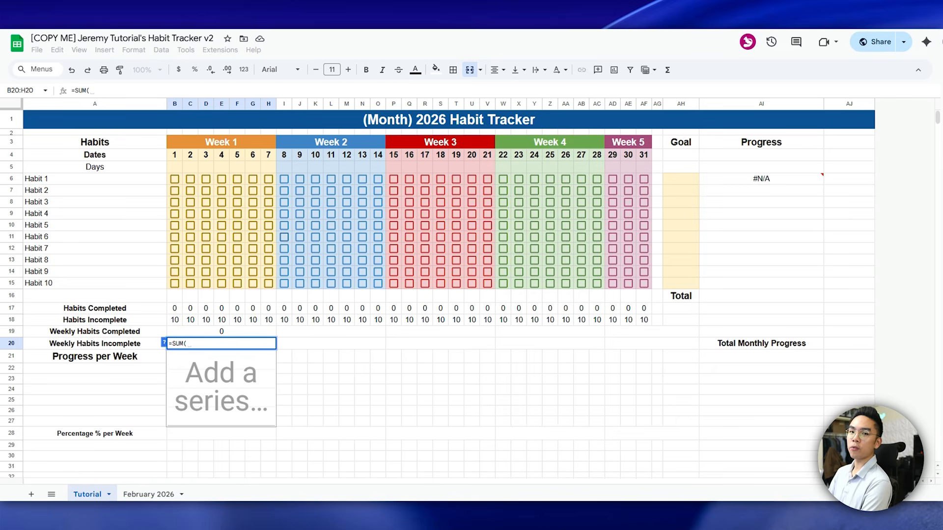
left_click_drag(175, 320, 267, 322)
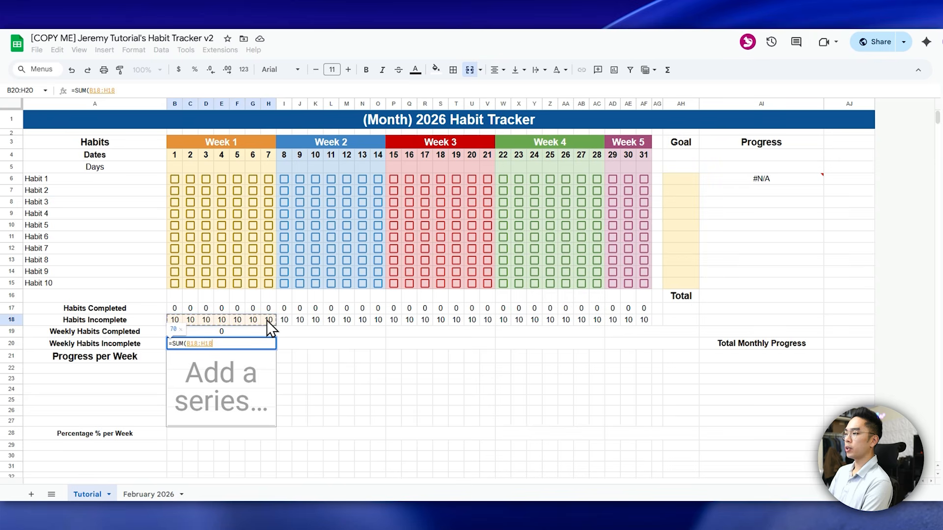
type(")")
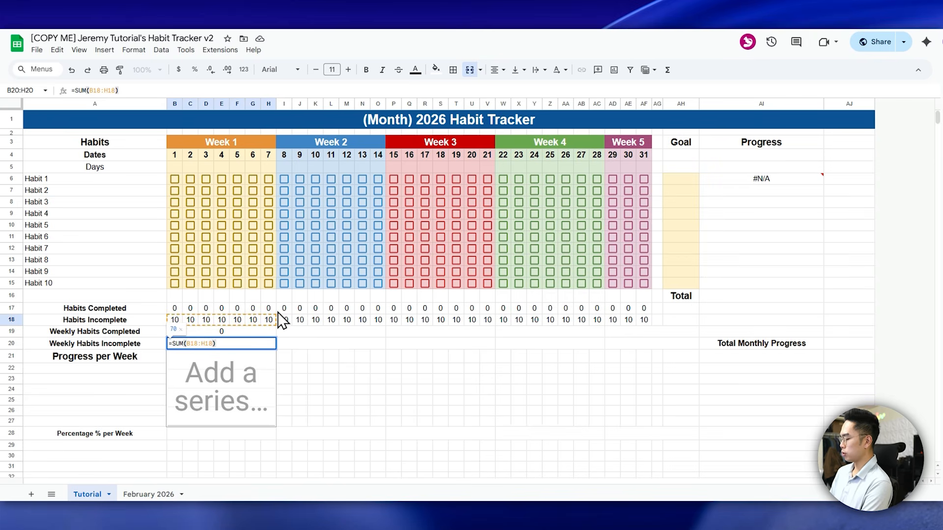
key("Return")
Fill the Week 1 formulas of the Weekly Habits Completed and Weekly Habits Incomplete rows across to Week 4.
left_click(231, 332)
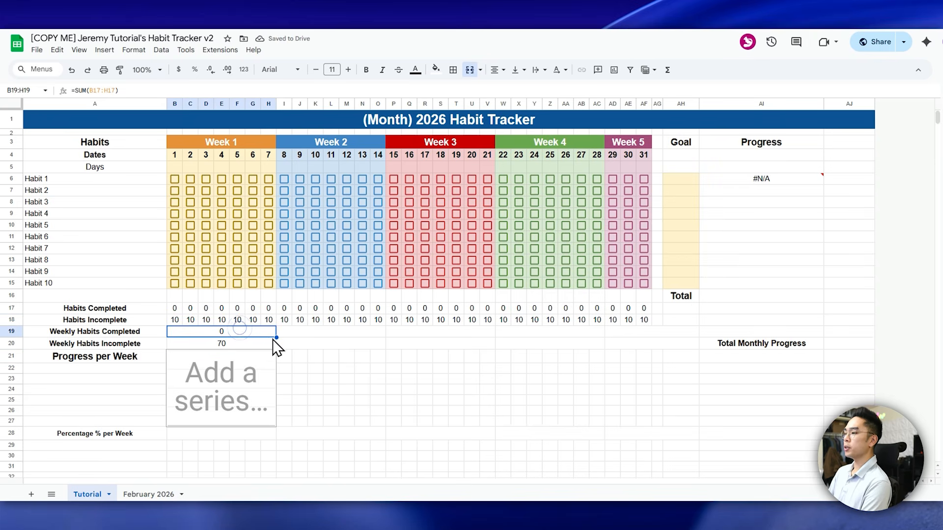
left_click_drag(273, 337, 596, 333)
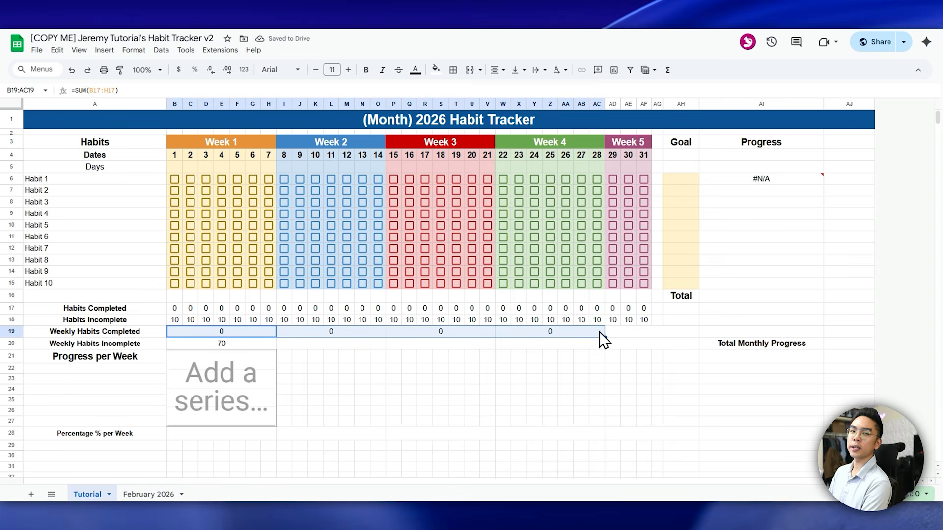
left_click(273, 345)
left_click_drag(277, 349, 596, 348)
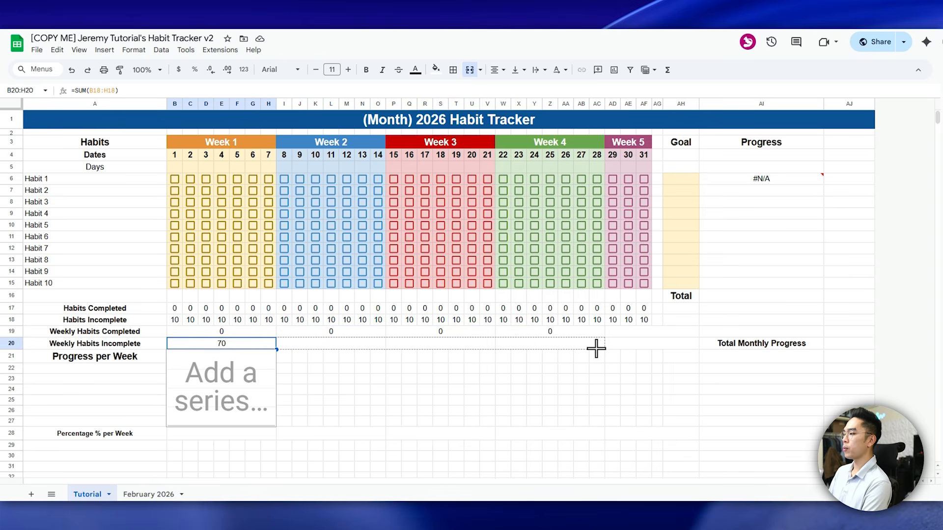
left_click_drag(596, 349, 596, 347)
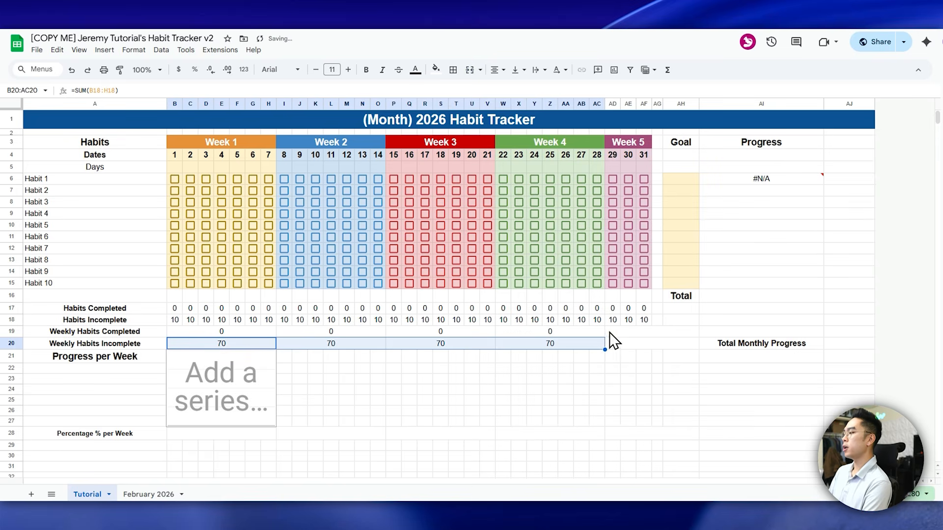
Enter the Week 5 totals: =SUM(AD17:AF17) for Weekly Habits Completed and =SUM(AD18:AF18) for Weekly Habits Incomplete.
left_click(609, 332)
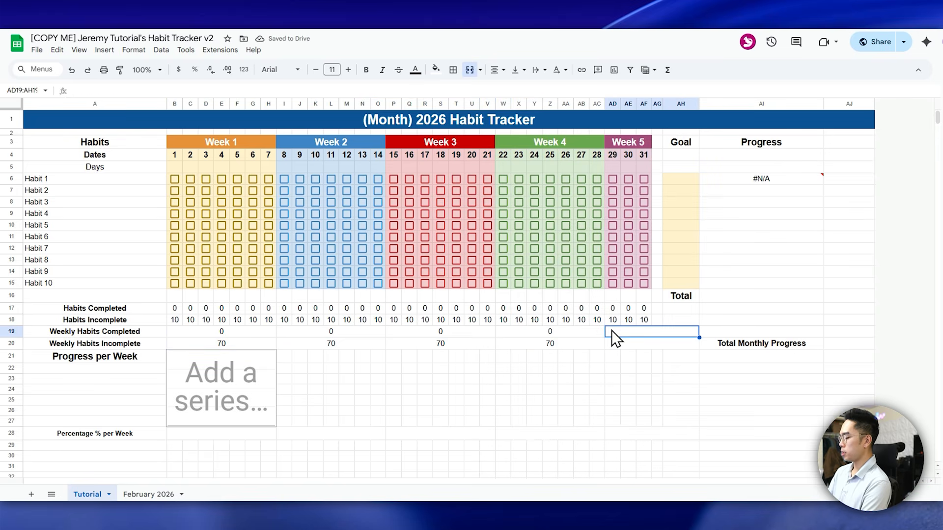
type("=SUM(")
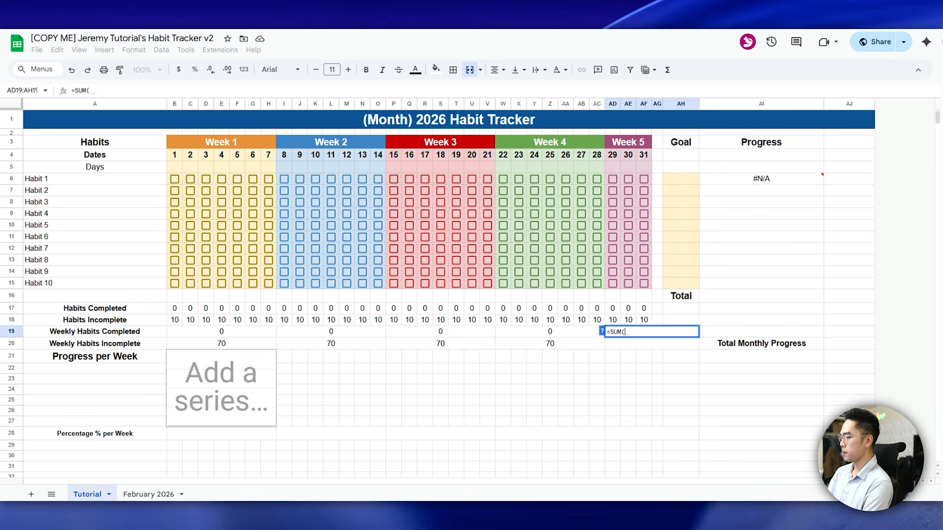
left_click_drag(612, 307, 639, 309)
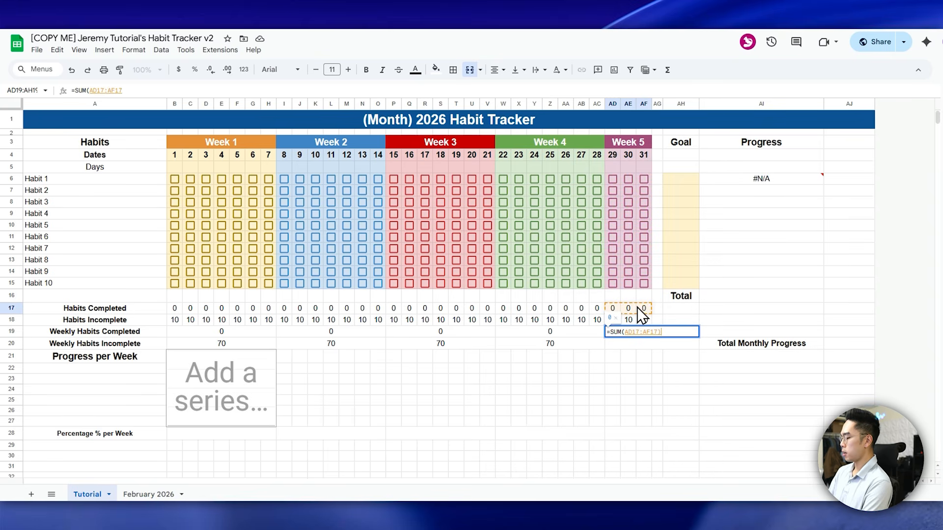
key("Return")
type("=SUM(")
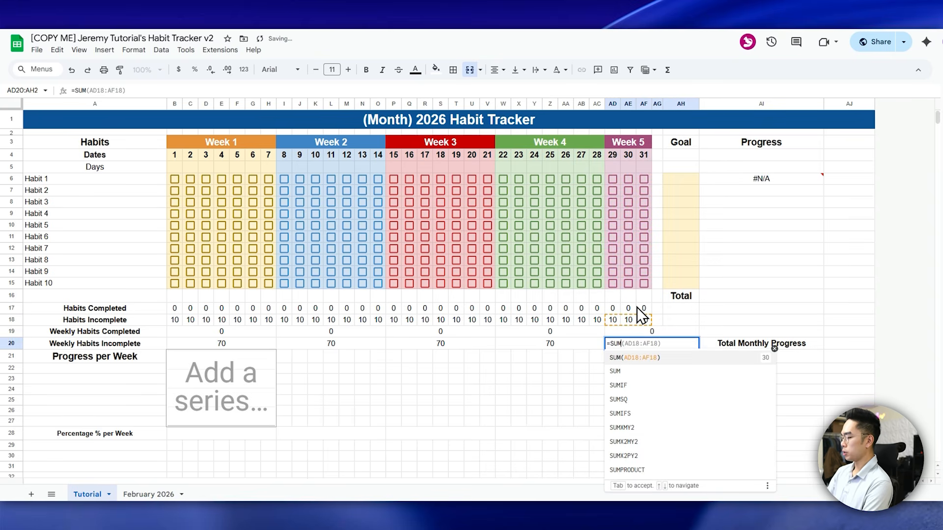
left_click_drag(613, 319, 639, 324)
key("Return")
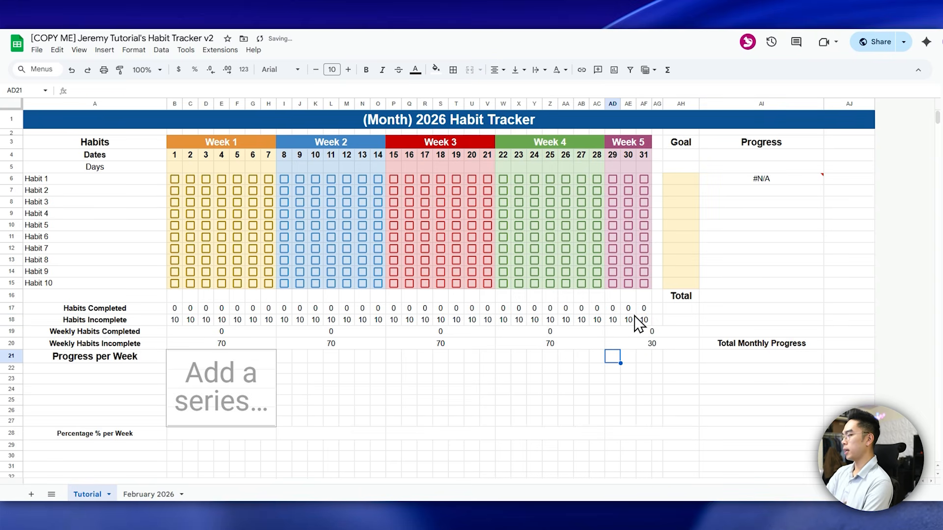
key("Up")
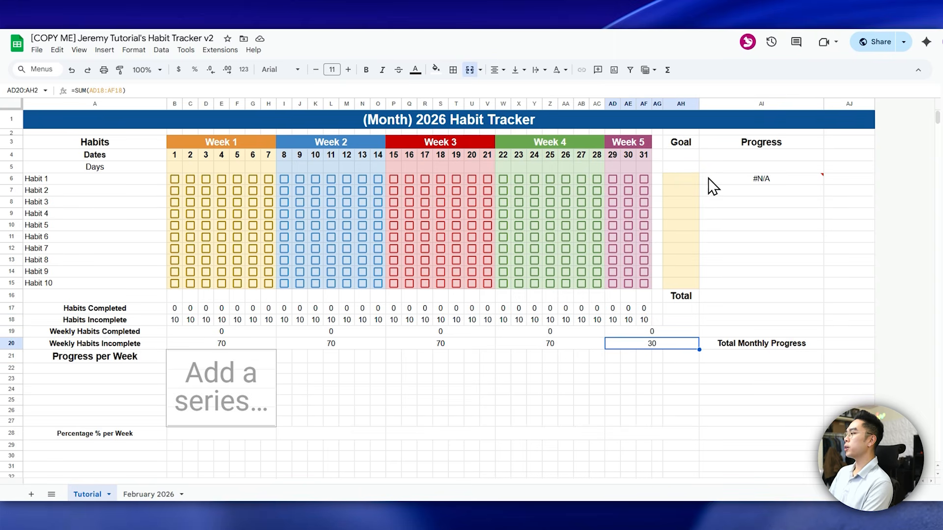
Rename Habit 1 in A6 as "Drink 16fl oz of Water".
left_click(112, 179)
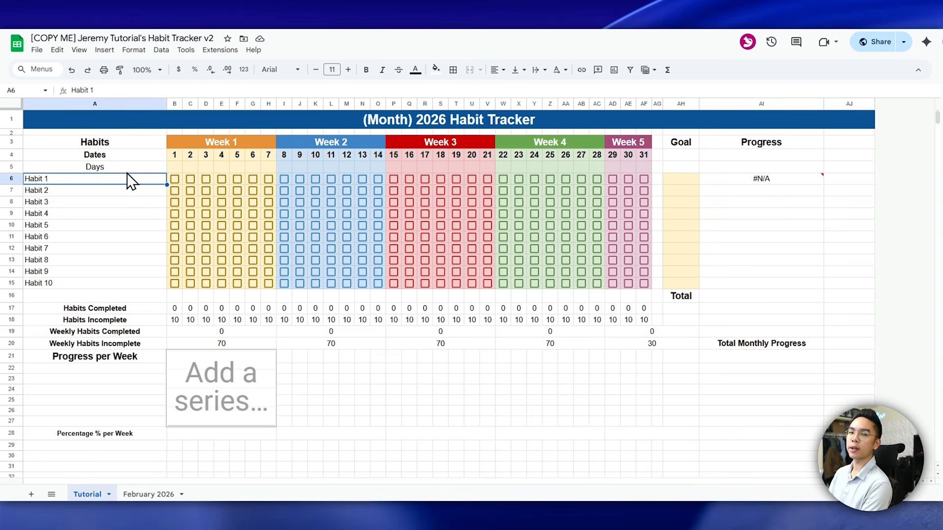
type("Drink Water")
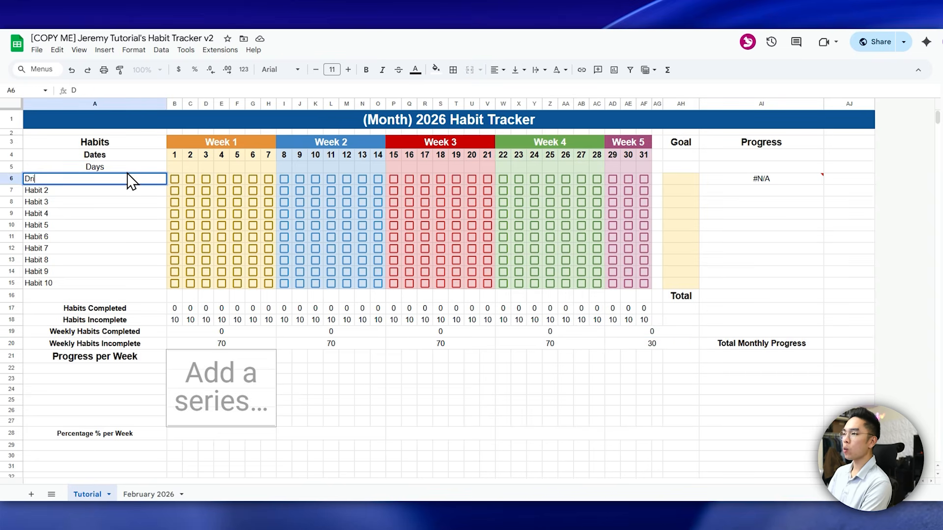
key("BackSpace")
key("BackSpace")
key("BackSpace")
key("BackSpace")
key("BackSpace")
type("16fl oz of Water")
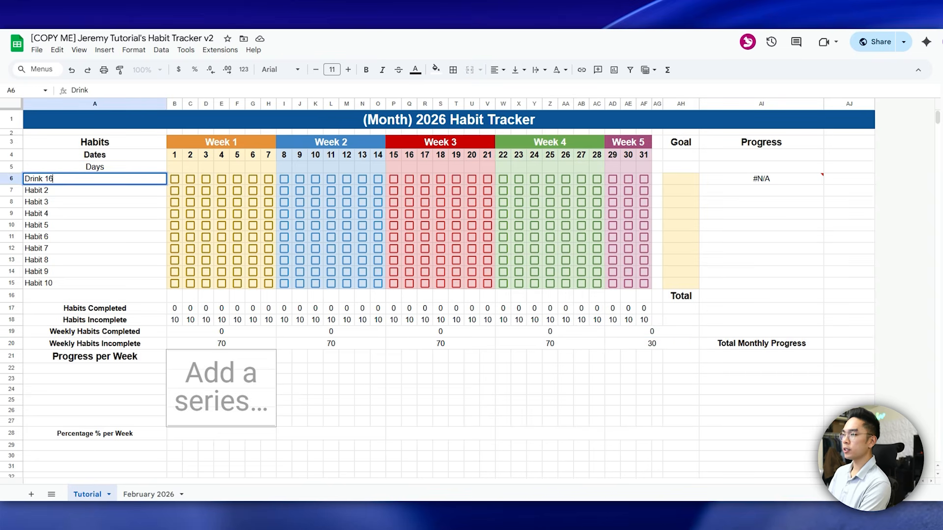
key("Return")
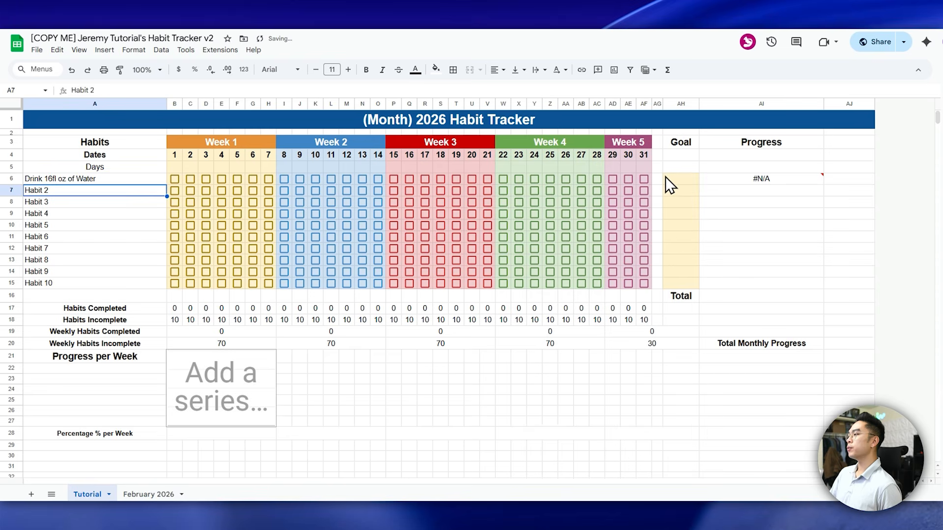
Set the monthly goal for the water habit in AH6 to 30.
left_click(677, 179)
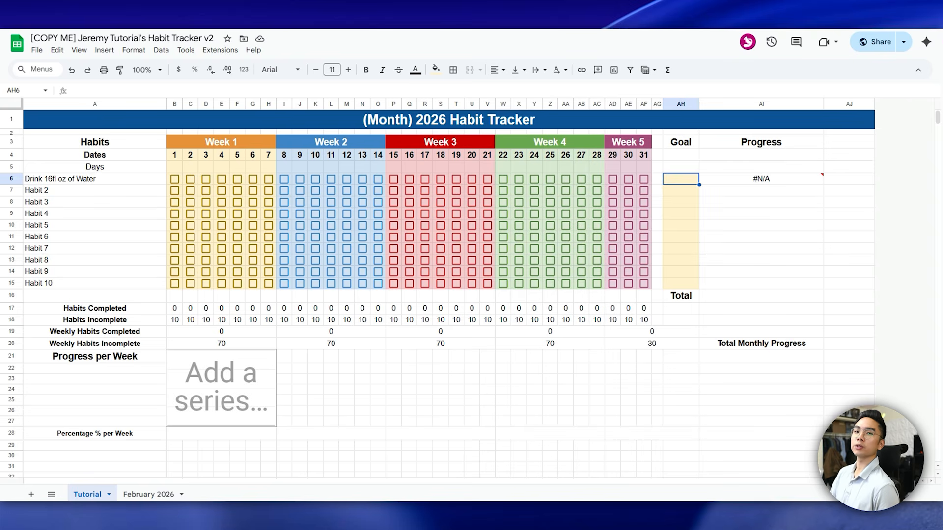
type("30")
key("ctrl+Return")
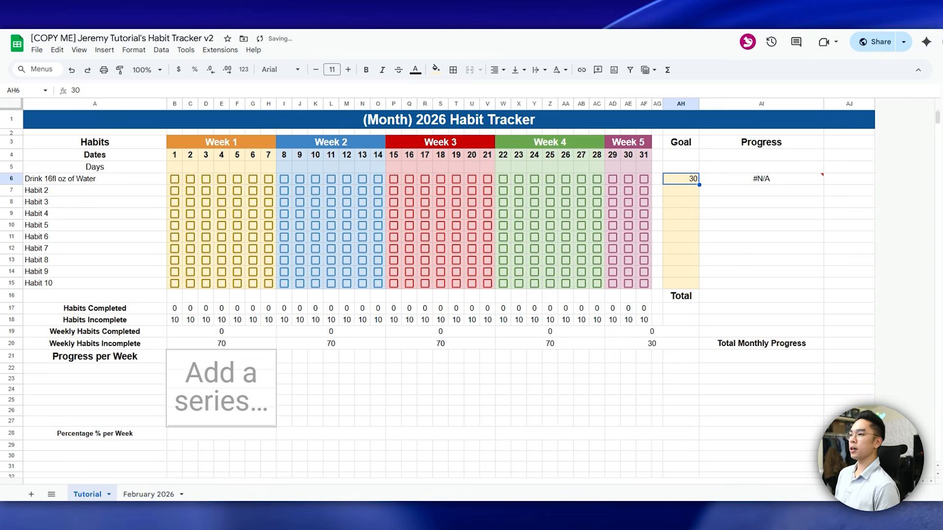
Insert COUNTIF(B6:AF6,TRUE) as the data argument before the options of the SPARKLINE formula in AI6.
left_click(720, 178)
mouse_move(736, 185)
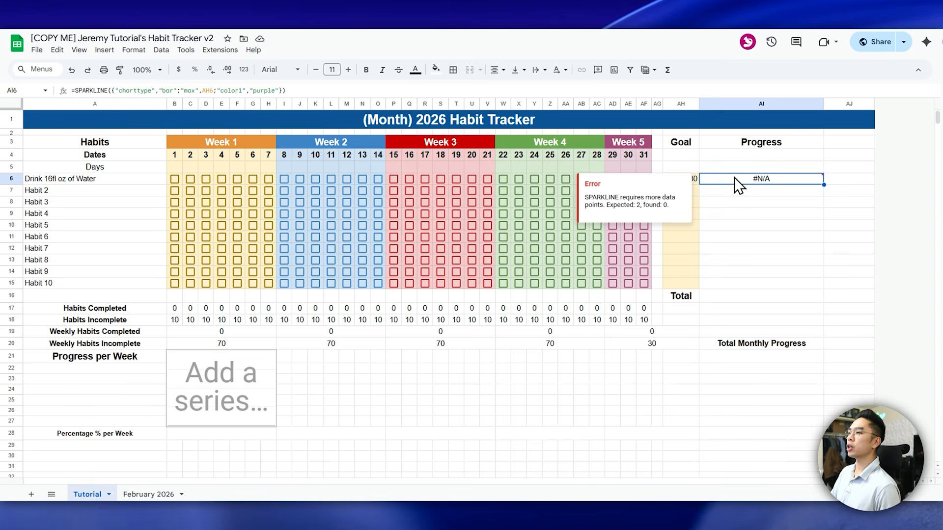
left_click(112, 90)
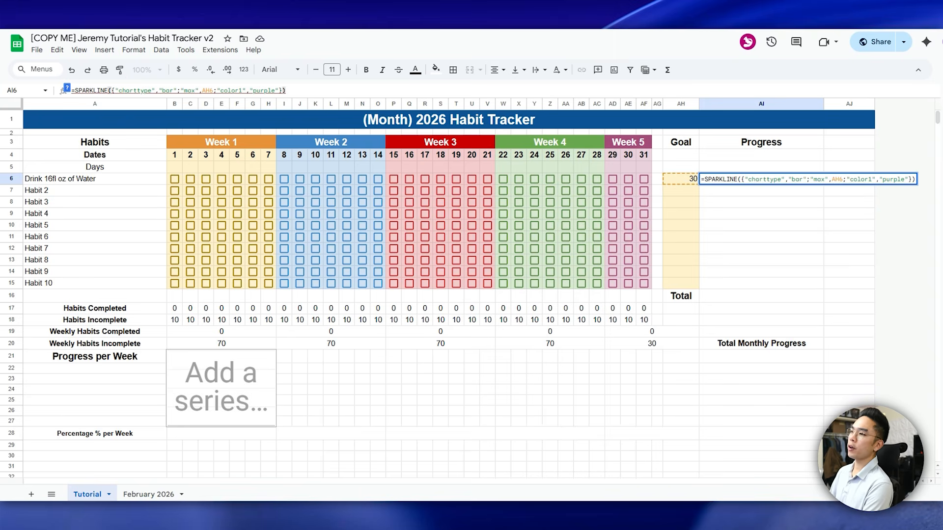
left_click(106, 90)
left_click(111, 91)
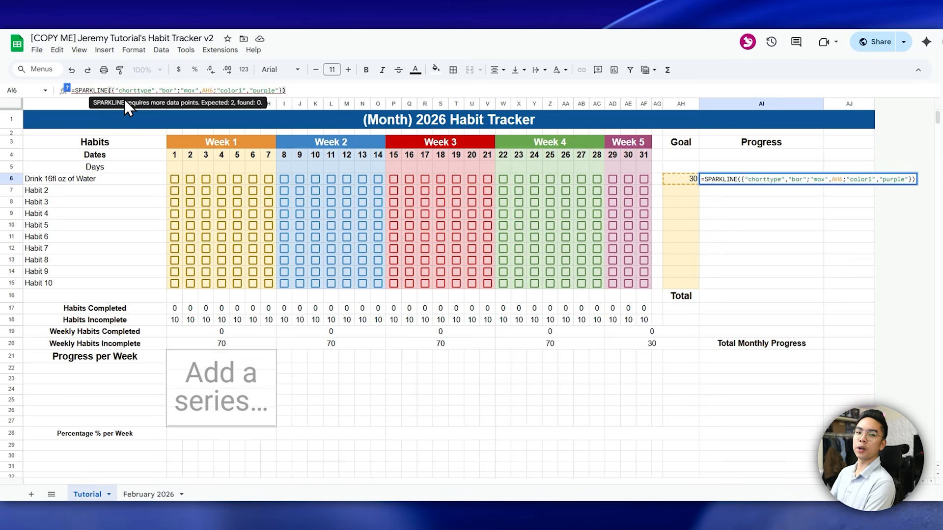
type("COUNTIF")
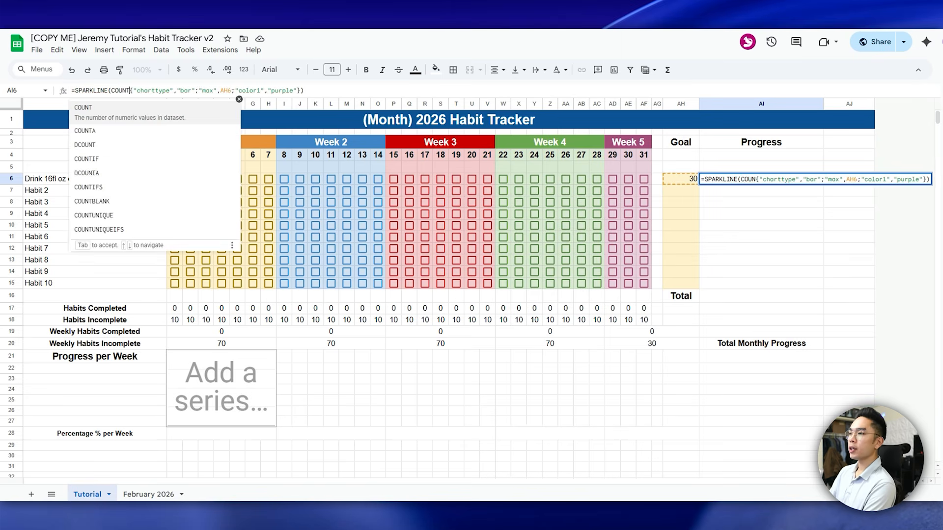
type("(")
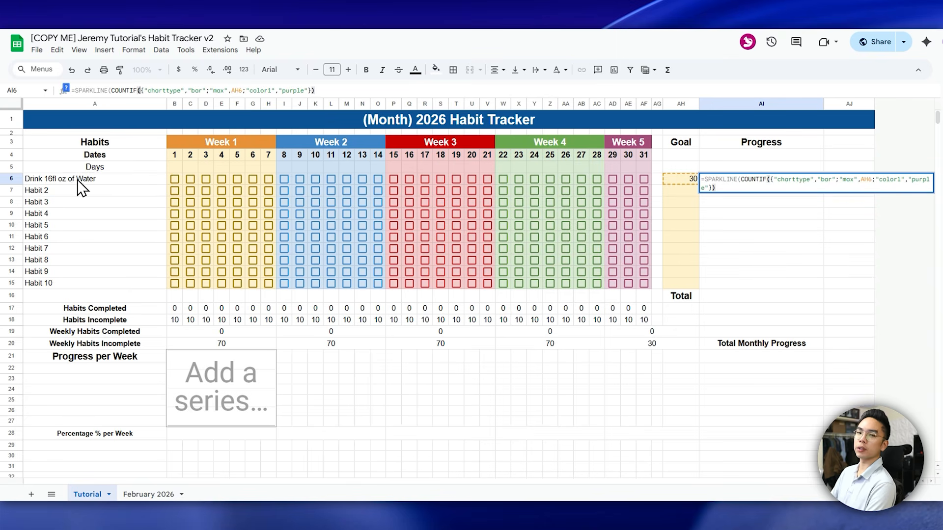
left_click_drag(167, 178, 647, 180)
type(",TRUE)")
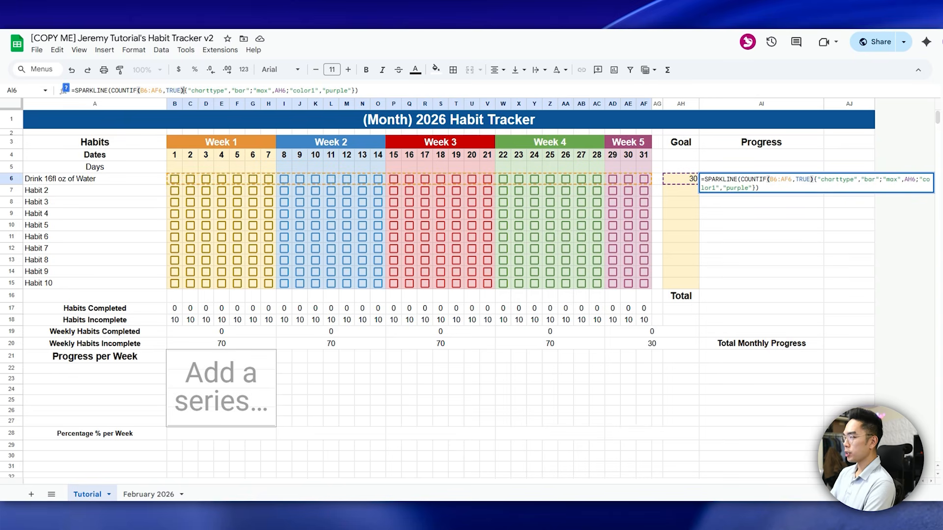
type(",")
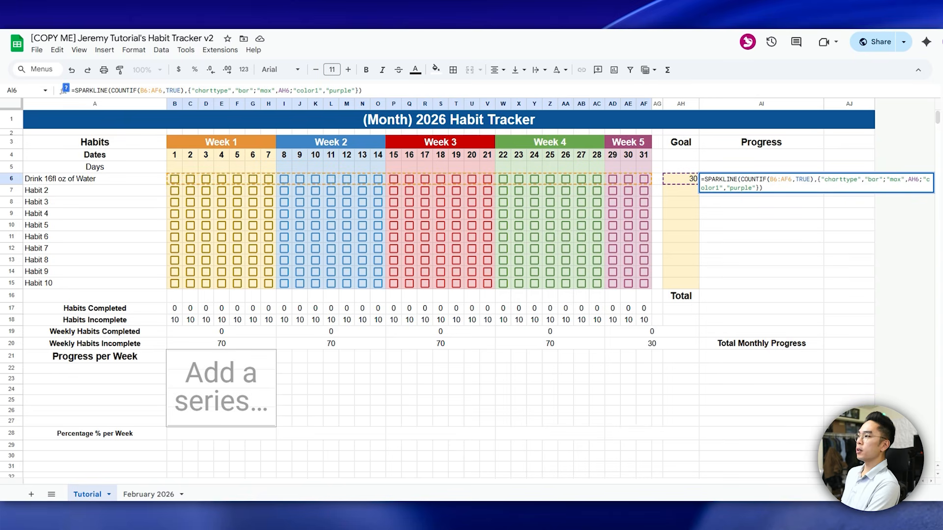
key("Return")
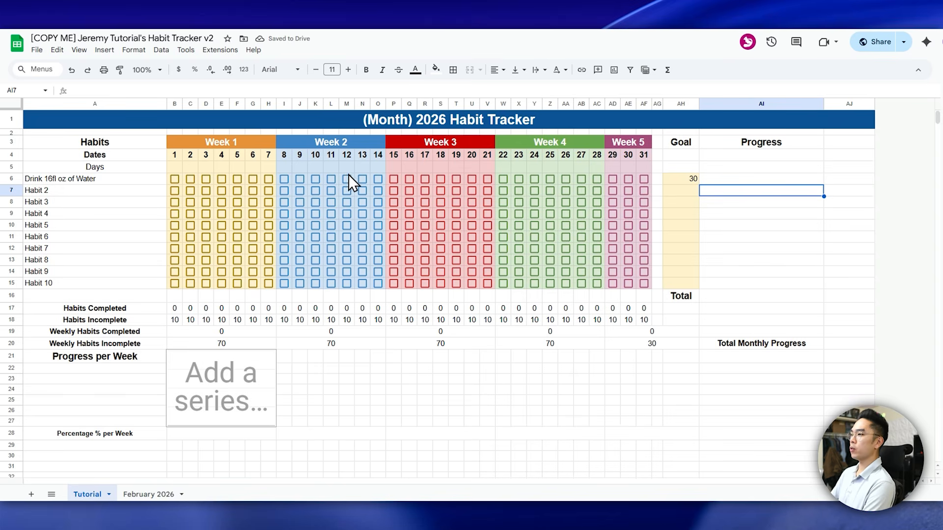
Test the water habit's progress bar by ticking days 1 to 6.
left_click(174, 179)
left_click(190, 179)
left_click(206, 179)
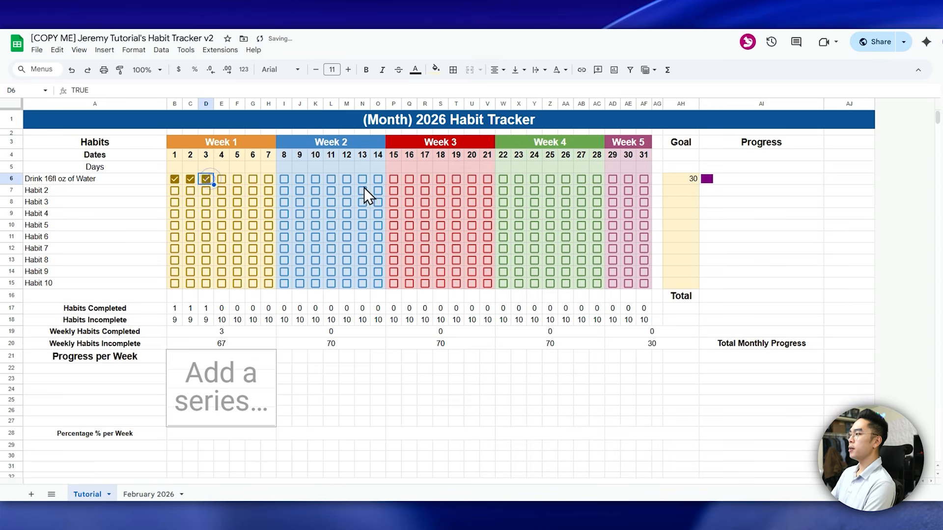
left_click(718, 172)
left_click(223, 177)
left_click(237, 179)
left_click(253, 179)
Change color1 in the AI6 SPARKLINE formula to "black".
left_click(724, 181)
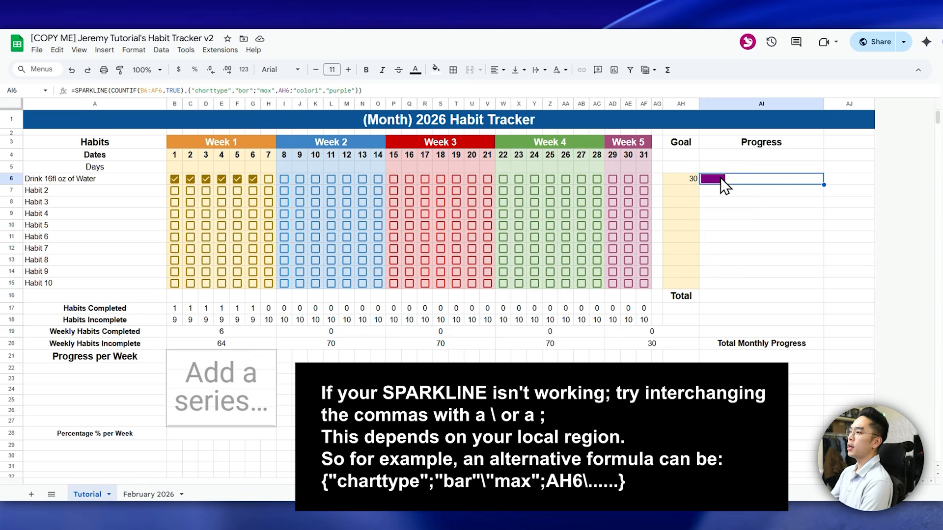
double_click(340, 90)
left_click(338, 92)
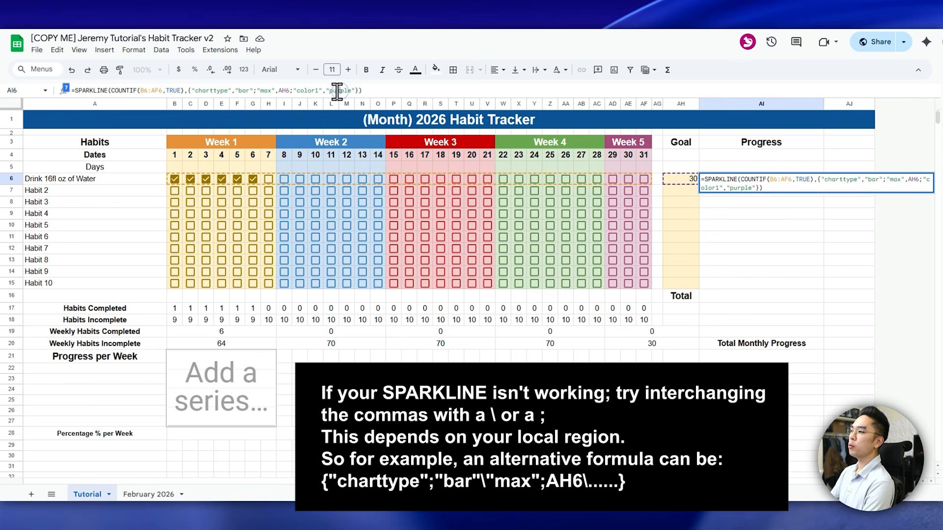
left_click_drag(329, 92, 350, 92)
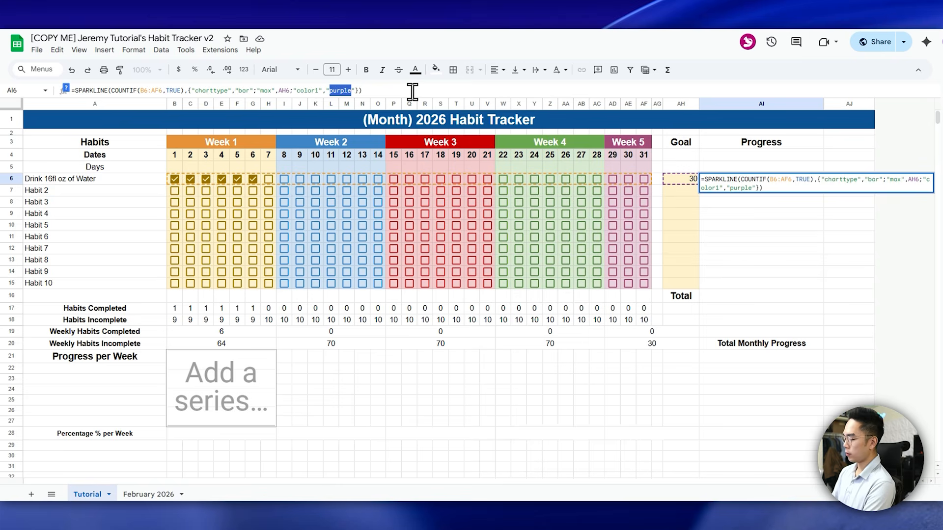
key("Return")
Set color1 in the AI6 SPARKLINE formula to "green".
left_click(759, 179)
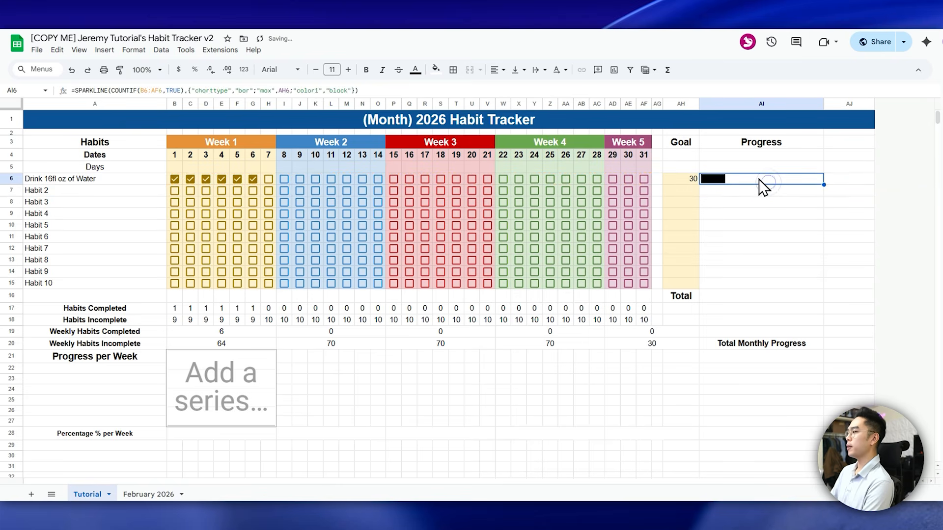
double_click(346, 91)
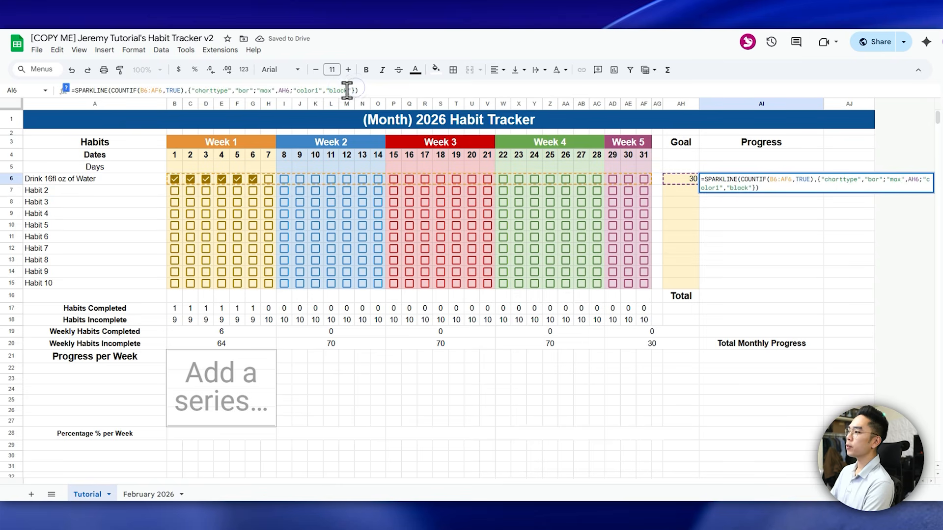
type("green")
key("Return")
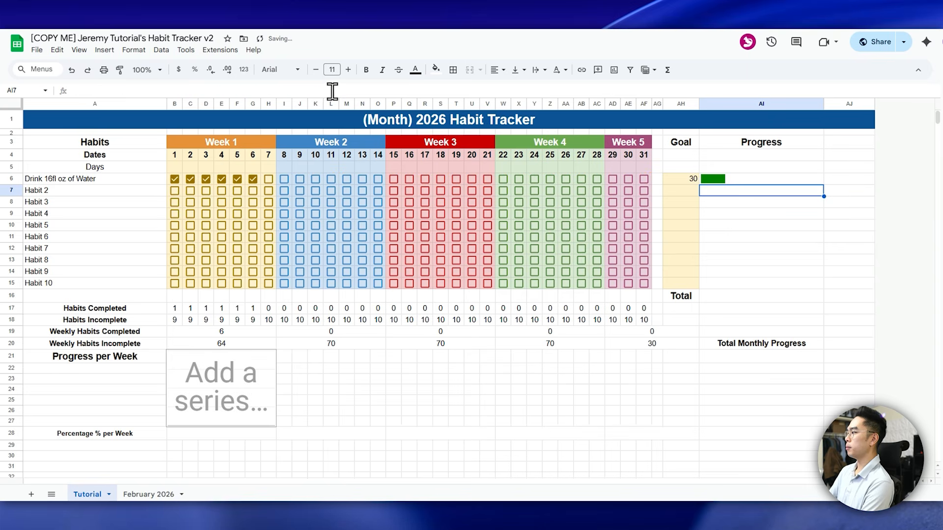
Change color1 in the AI6 SPARKLINE formula to "purple" and keep the rest of the formula as it is.
left_click(701, 175)
double_click(336, 92)
left_click(347, 92)
key("BackSpace")
key("BackSpace")
type("purple")
key("Return")
key("Up")
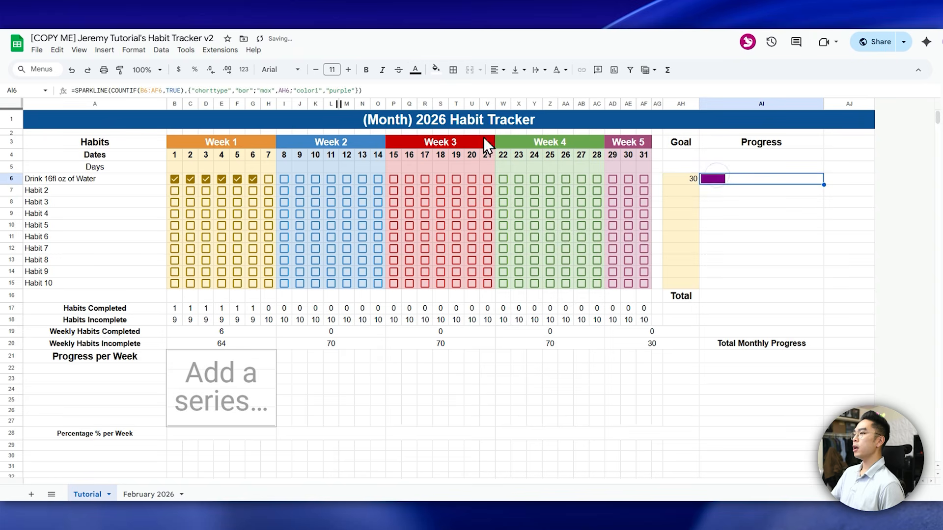
left_click(284, 90)
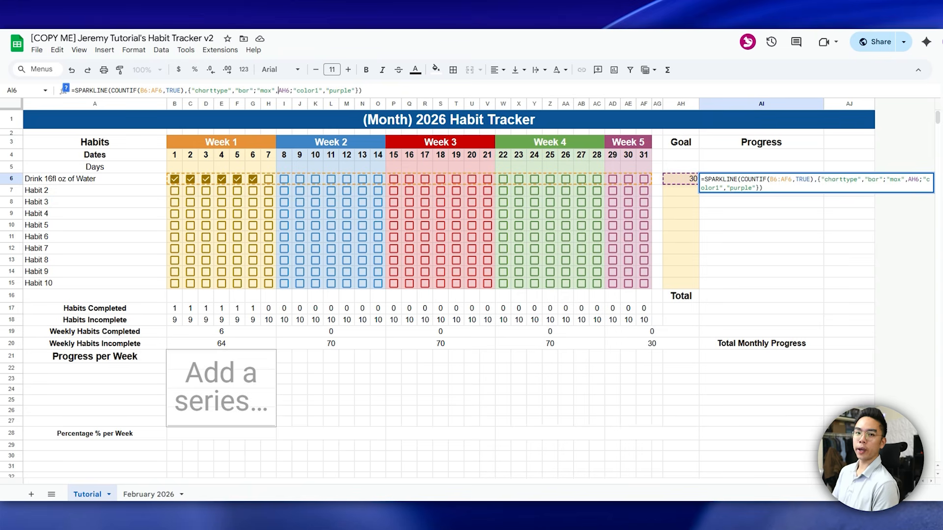
key("Return")
Rename Habit 2 to "Play Tennis" and set its goal to 10.
left_click(117, 196)
type("Play Tennis")
key("Return")
left_click(681, 190)
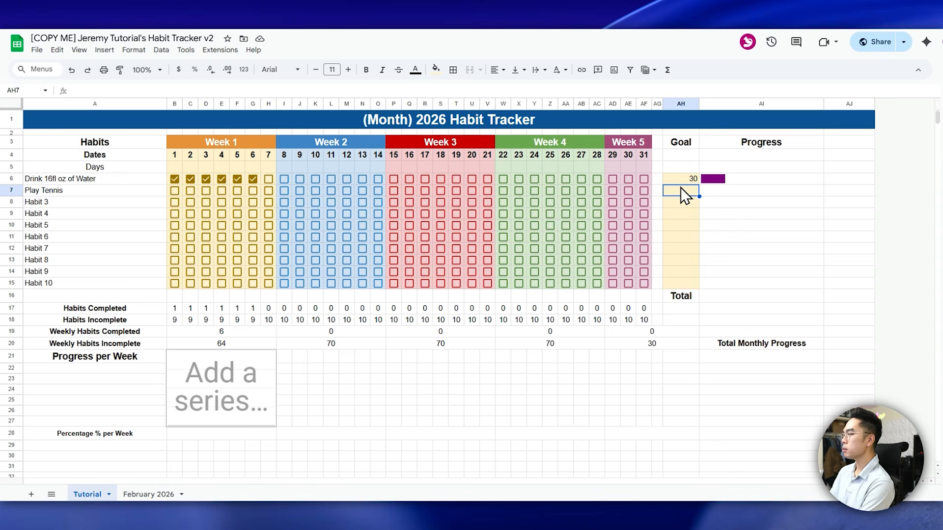
type("10")
key("Return")
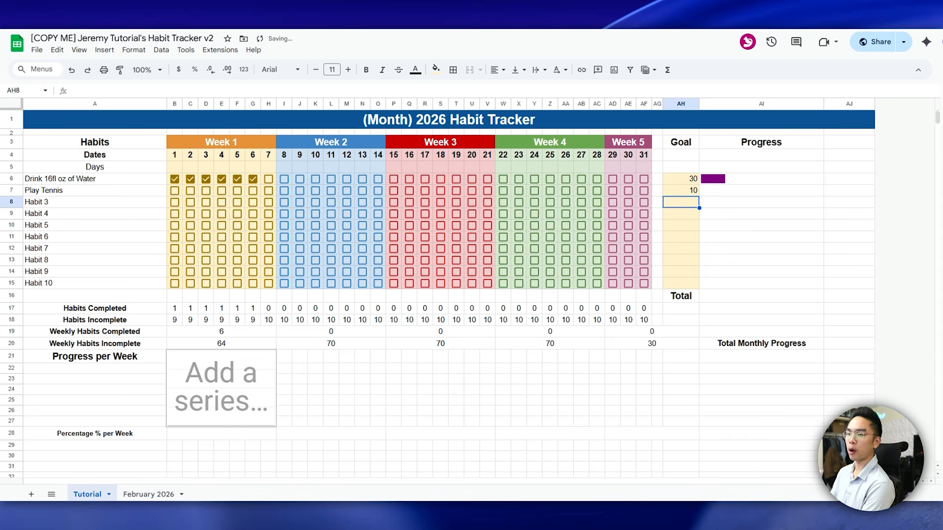
Copy the SPARKLINE progress formula from AI6 down through AI15 for the remaining habits.
left_click(740, 178)
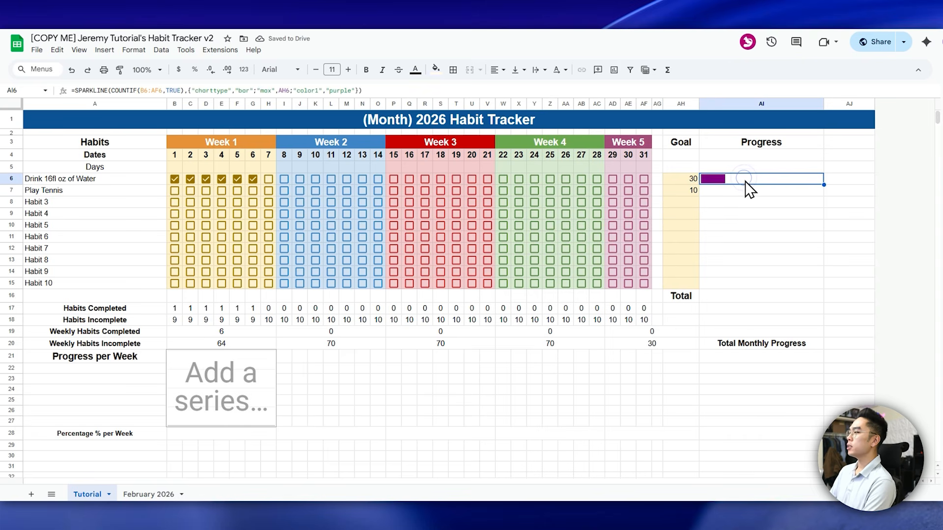
left_click(690, 191)
left_click(740, 180)
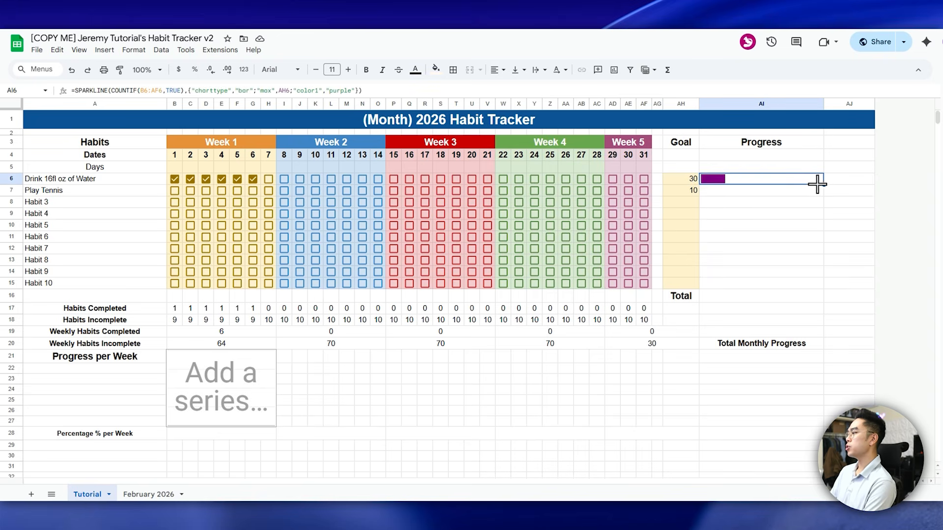
left_click_drag(823, 185, 801, 278)
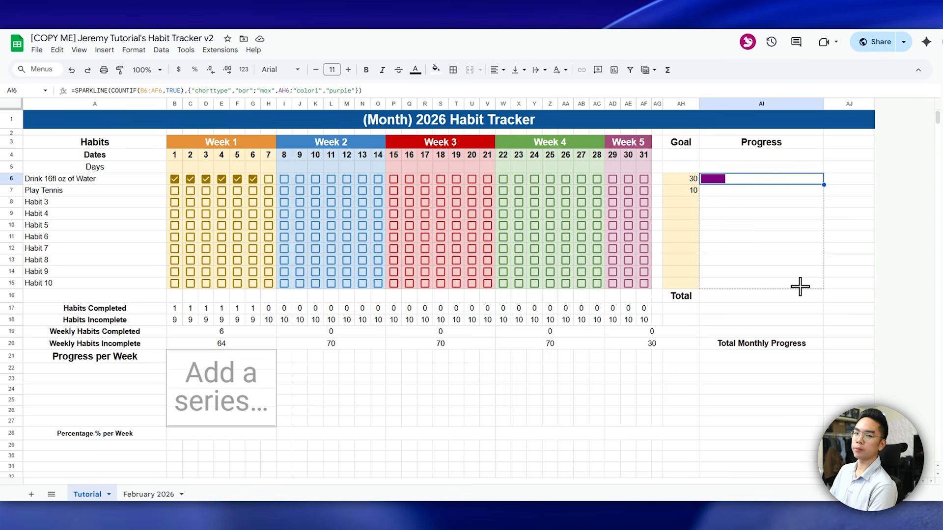
left_click_drag(799, 287, 799, 287)
Test the Play Tennis progress bar by ticking days 4 to 8 and 16 to 20.
left_click(697, 194)
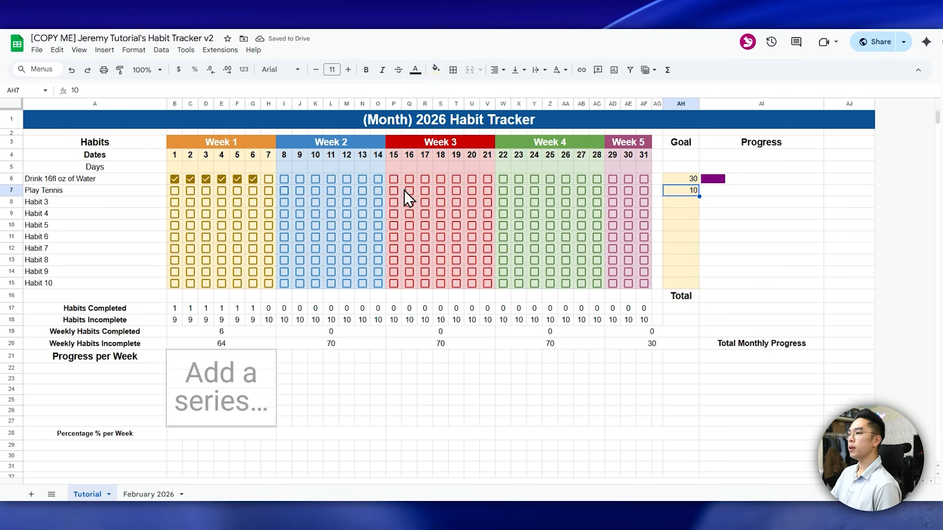
left_click(221, 190)
left_click(237, 191)
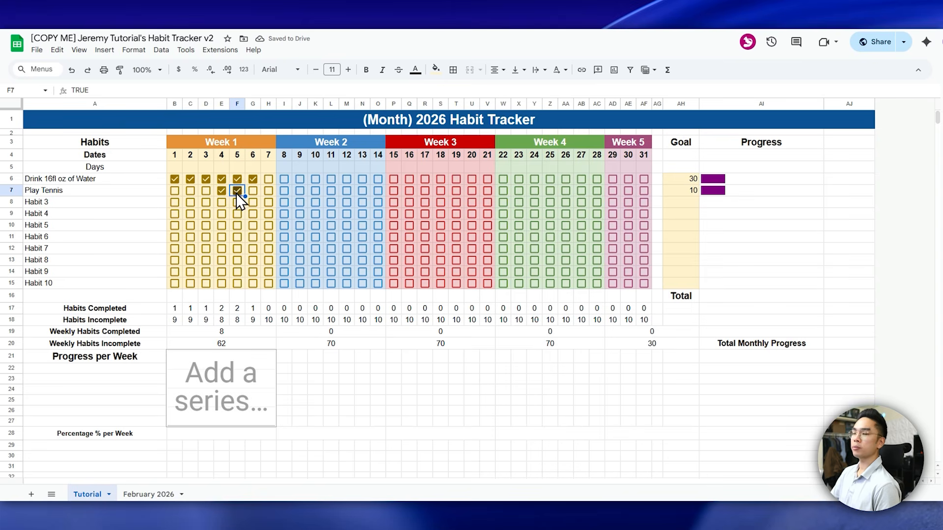
left_click(252, 191)
left_click(268, 191)
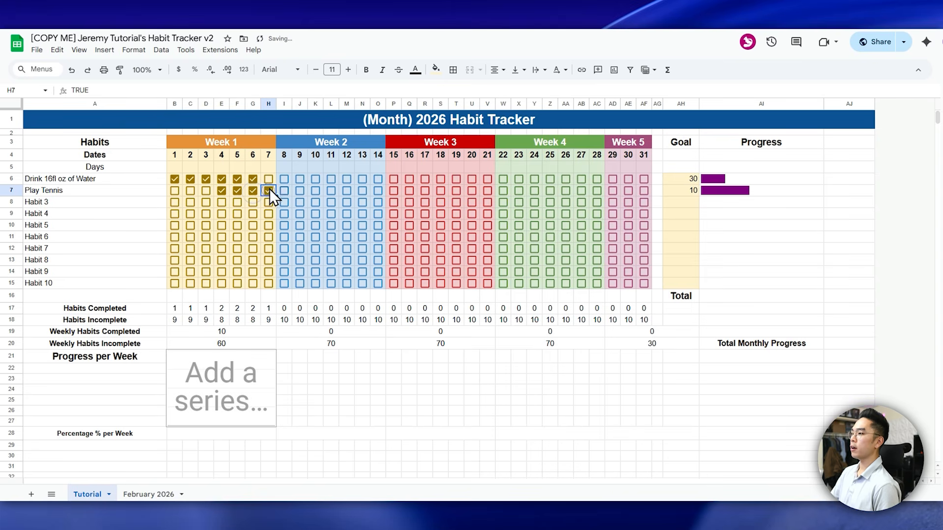
left_click(284, 191)
left_click(409, 190)
left_click(424, 190)
left_click(441, 191)
left_click(456, 190)
left_click(472, 190)
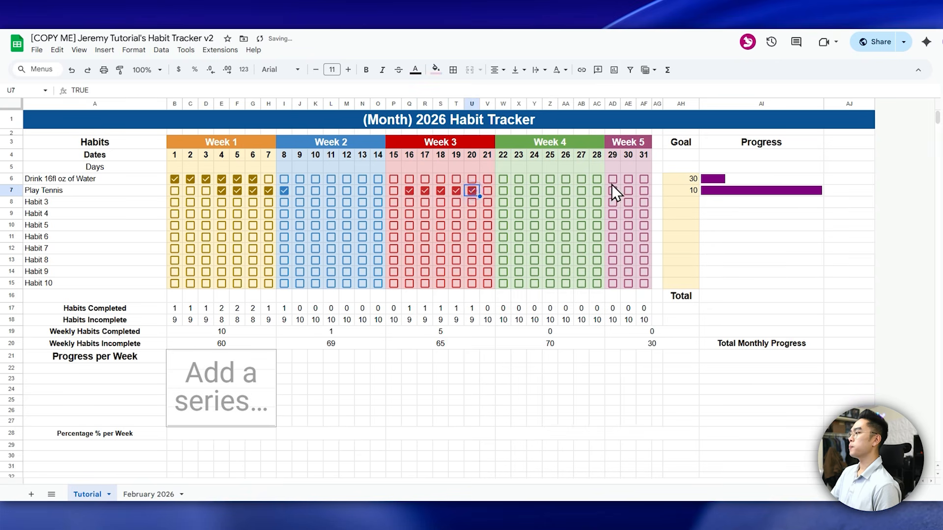
left_click(789, 192)
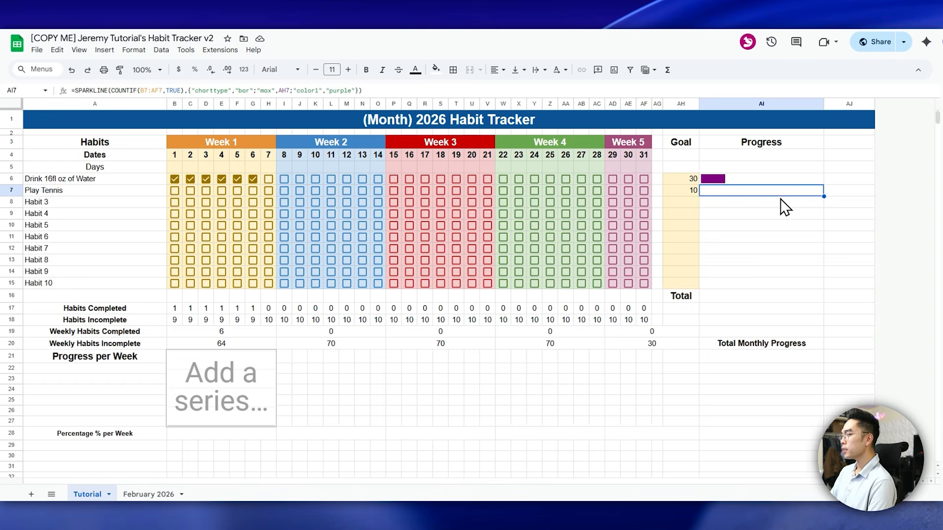
Set the data range of the empty doughnut chart under Week 1 to A19:AH20.
scroll(720, 193, "down", 1)
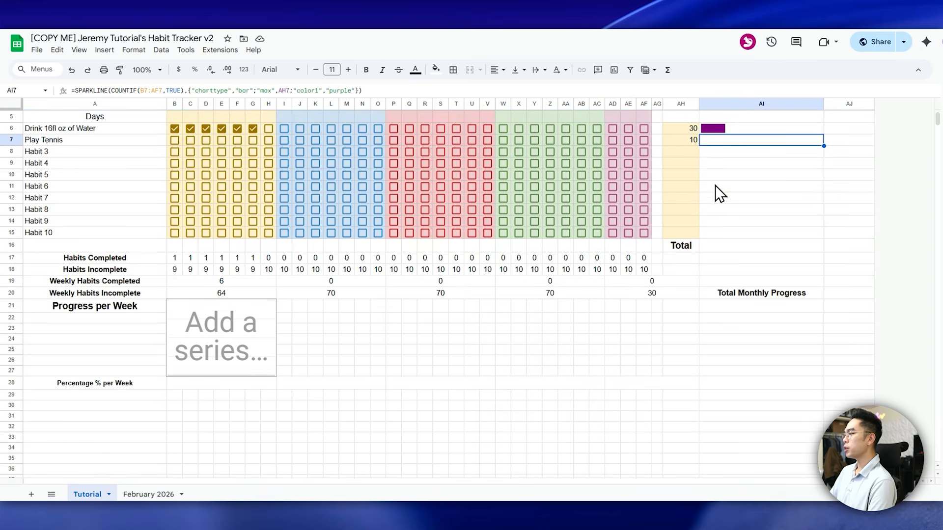
left_click(300, 329)
left_click(190, 336)
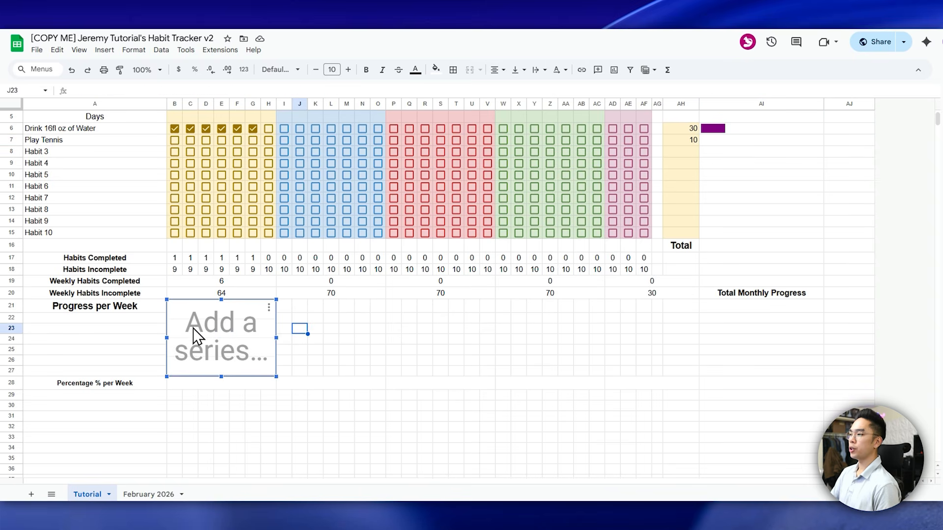
double_click(186, 321)
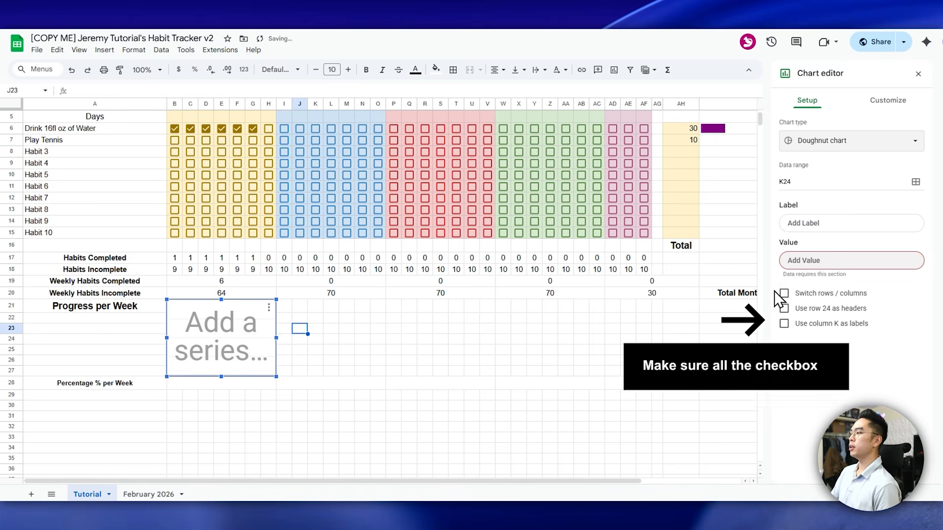
left_click(915, 185)
key("ctrl+a")
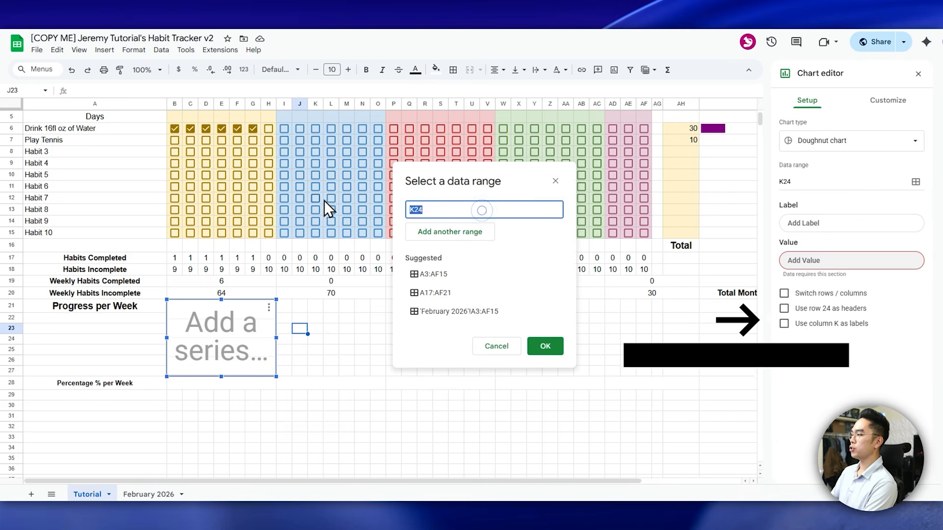
key("BackSpace")
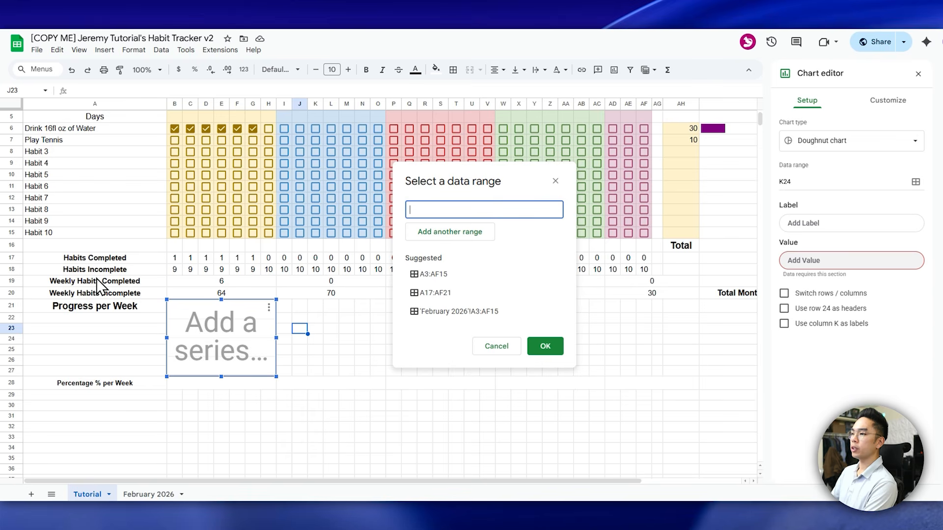
left_click_drag(102, 284, 617, 293)
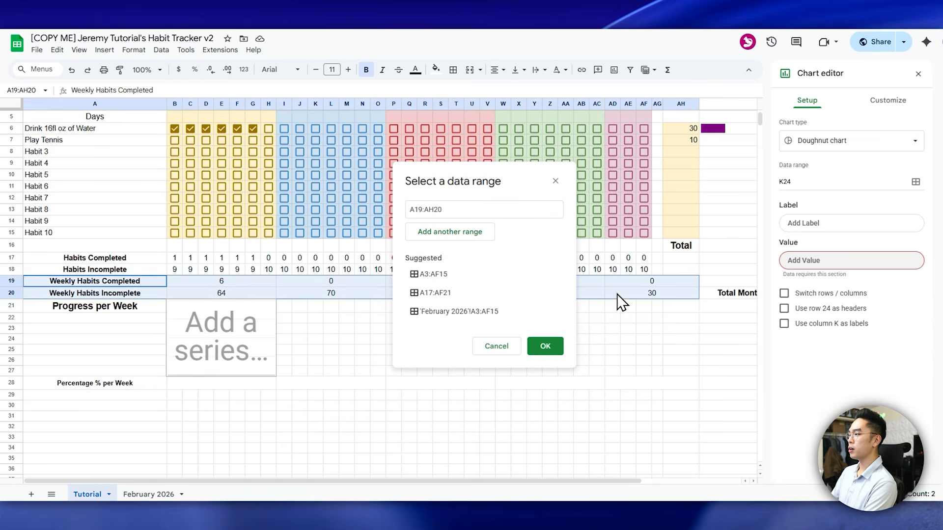
scroll(633, 297, "up", 2)
scroll(643, 295, "down", 4)
left_click(543, 346)
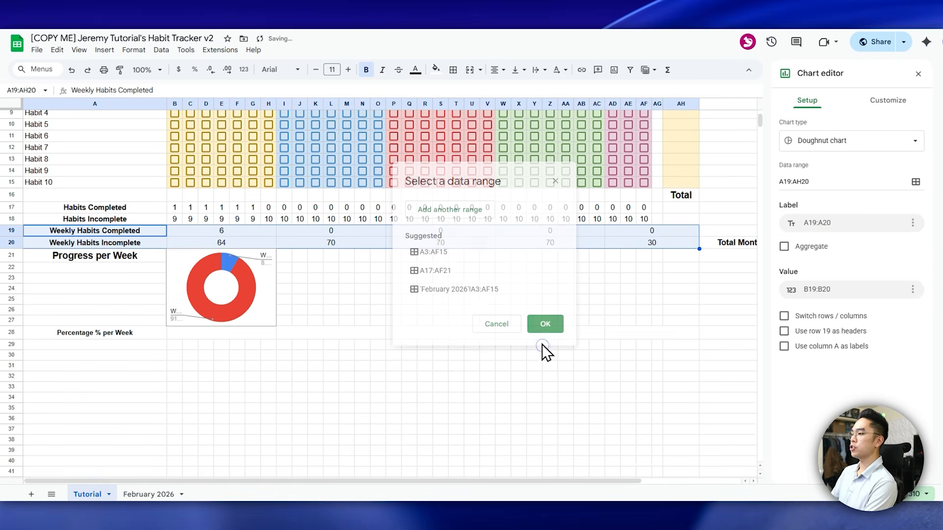
Choose B19:B20, the Week 1 totals, as the doughnut chart's value series.
left_click(829, 290)
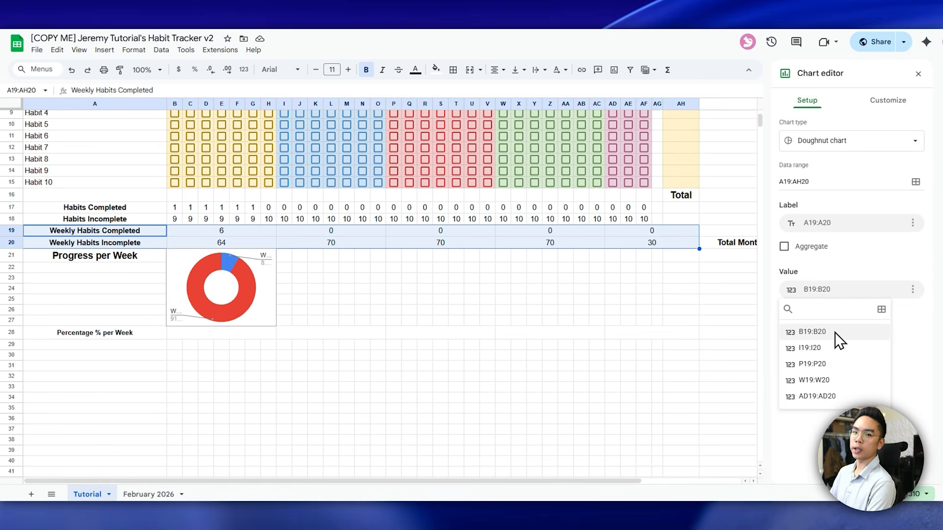
left_click(813, 334)
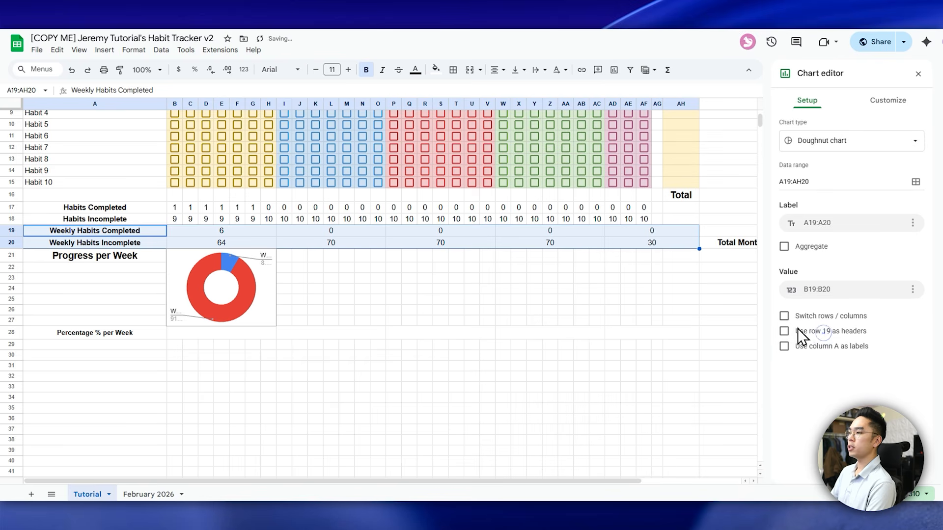
left_click(222, 233)
left_click(263, 269)
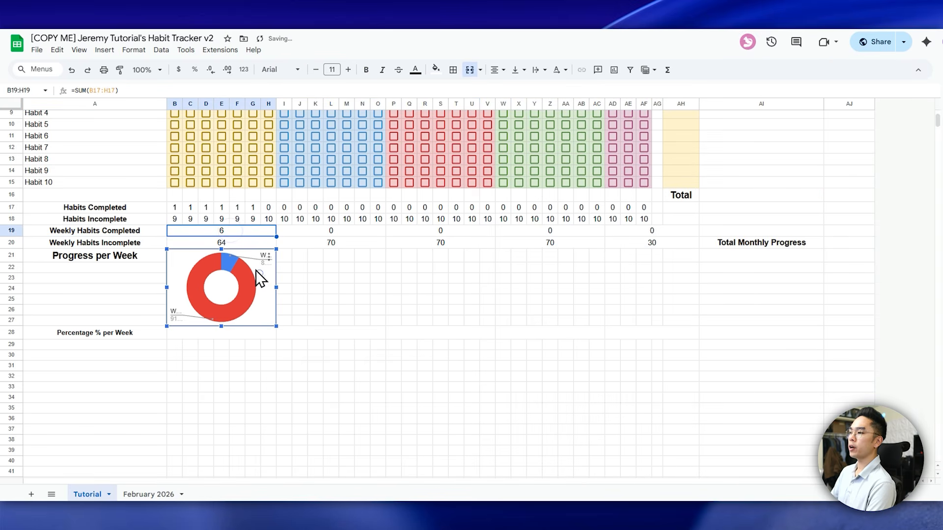
Remove the slice labels from the Week 1 doughnut chart by setting its legend position to None.
left_click(312, 288)
left_click(268, 282)
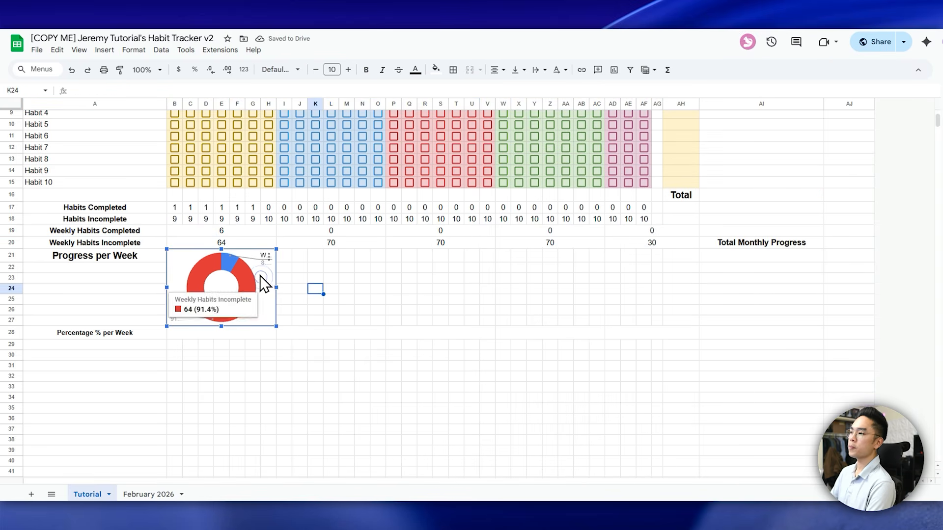
left_click(267, 257)
left_click(268, 256)
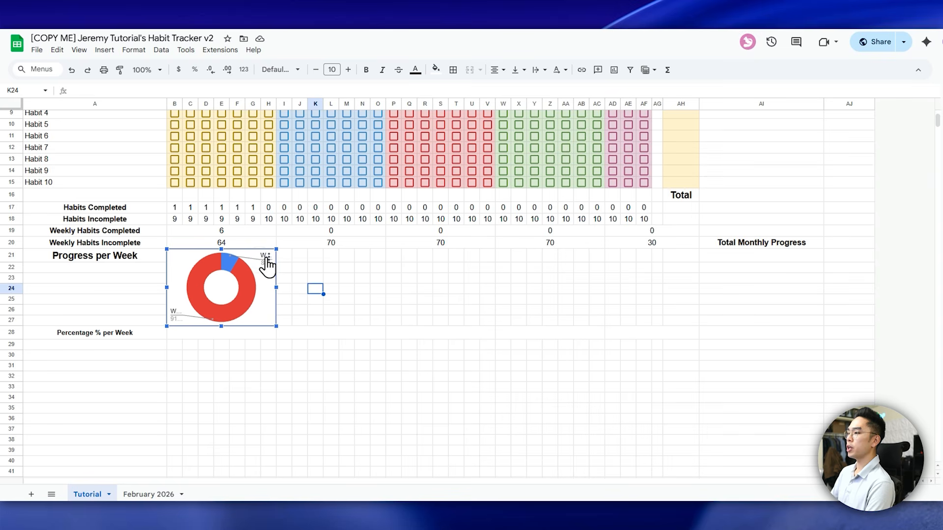
left_click(266, 257)
left_click(282, 271)
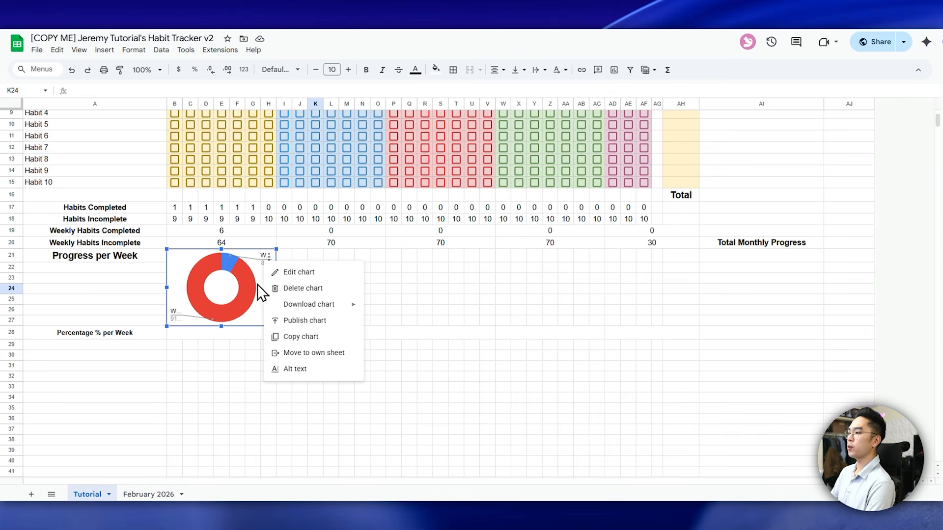
left_click(173, 312)
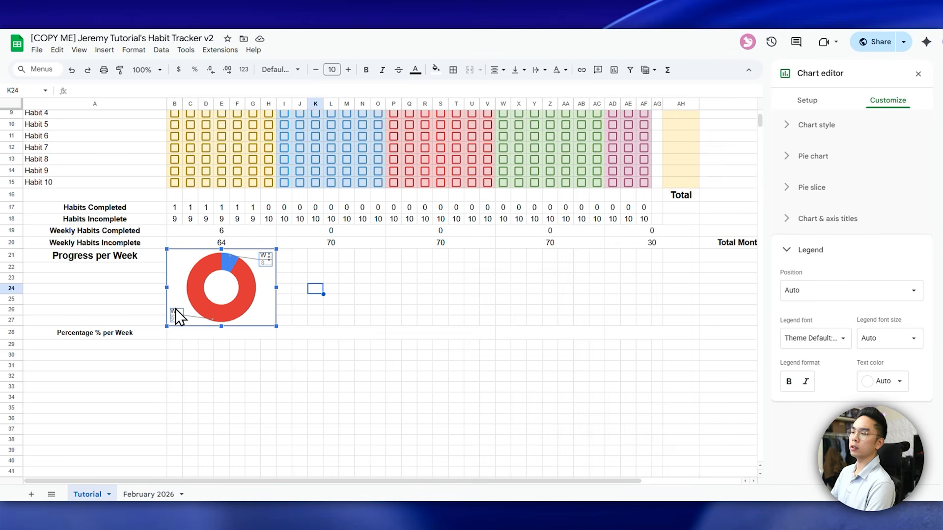
left_click(795, 294)
left_click(807, 175)
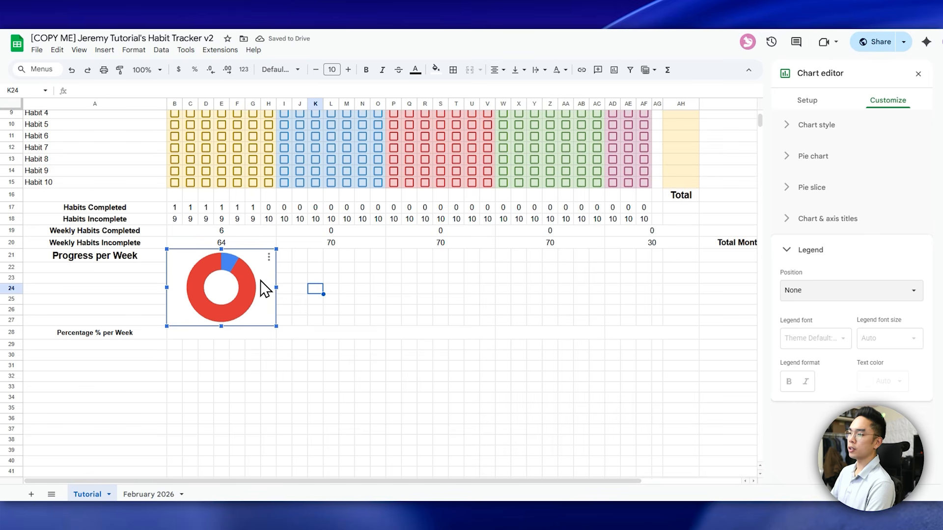
Color the chart's Weekly Habits Incomplete slice light yellow and its Weekly Habits Completed slice dark yellow.
left_click(246, 275)
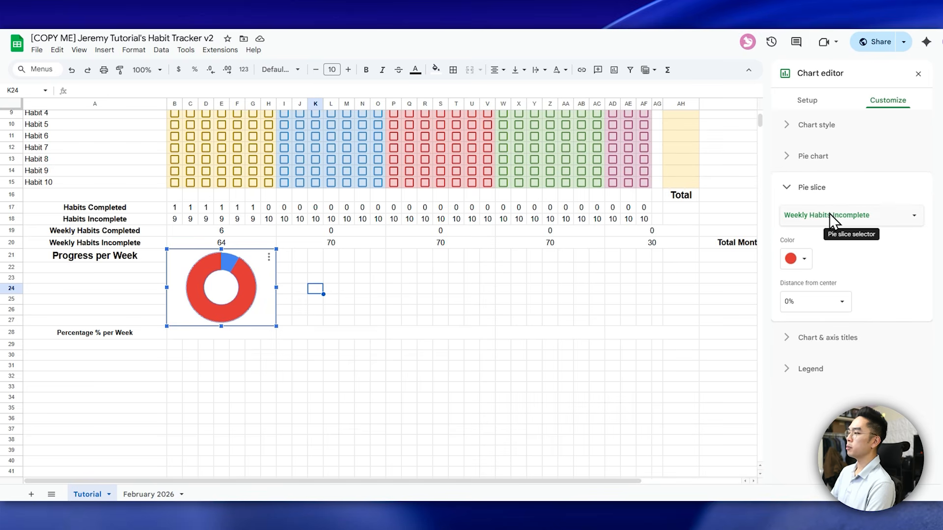
left_click(798, 258)
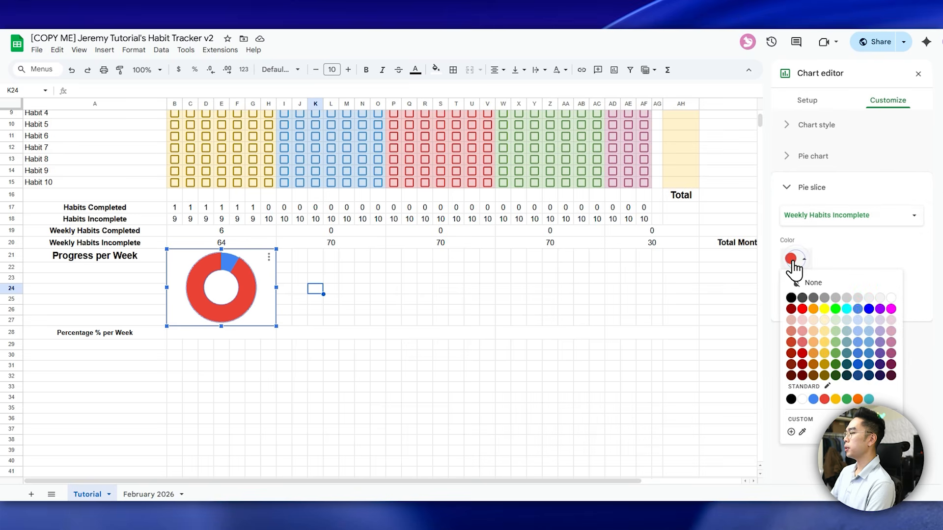
left_click(823, 322)
left_click(234, 263)
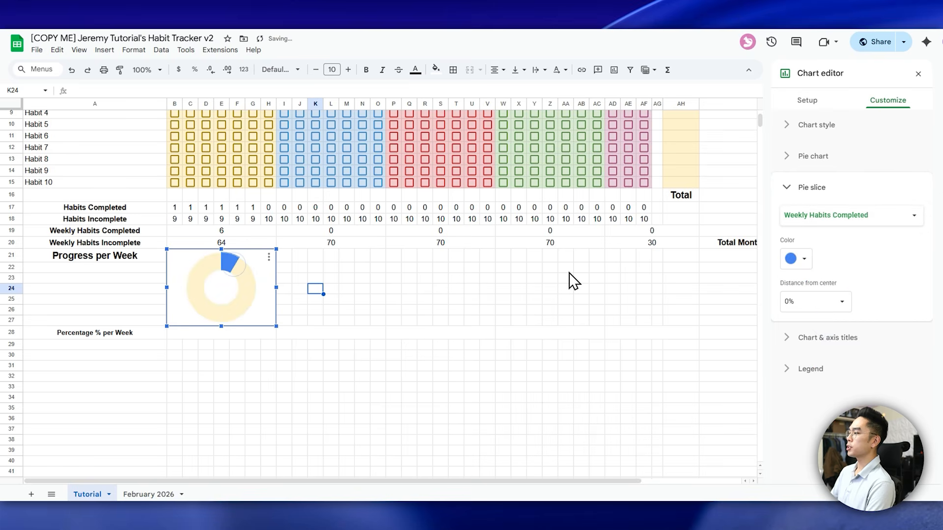
left_click(798, 259)
left_click(824, 363)
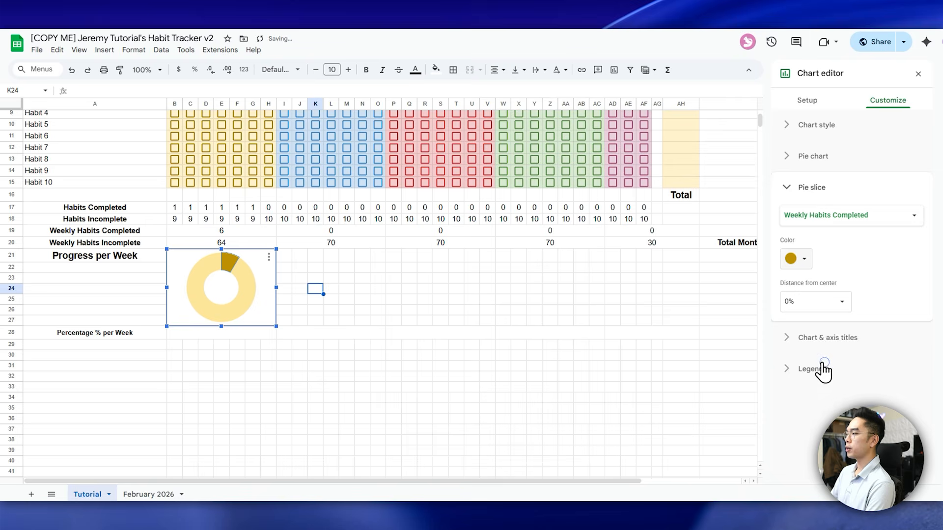
left_click(455, 310)
Duplicate the Week 1 doughnut chart and place the copy beside it under Week 2, within columns I to O.
left_click(269, 269)
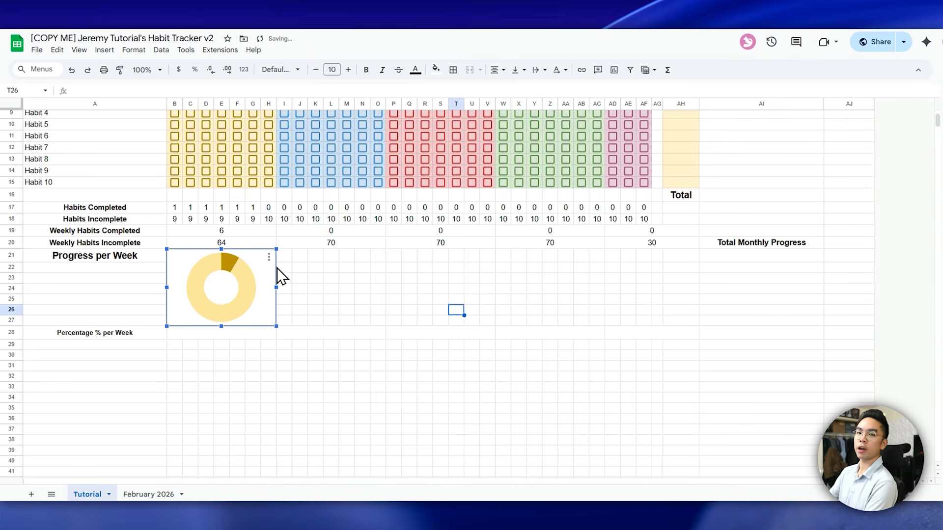
scroll(257, 368, "up", 2)
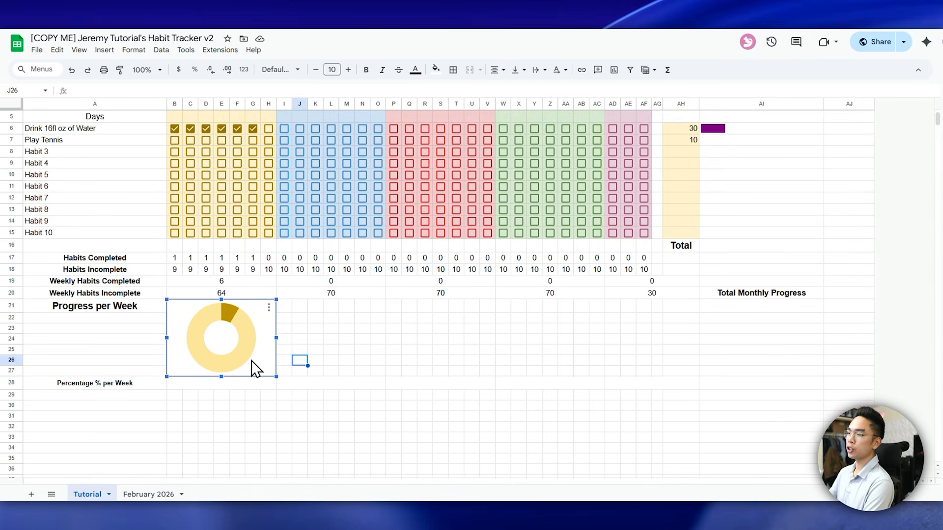
scroll(324, 330, "up", 2)
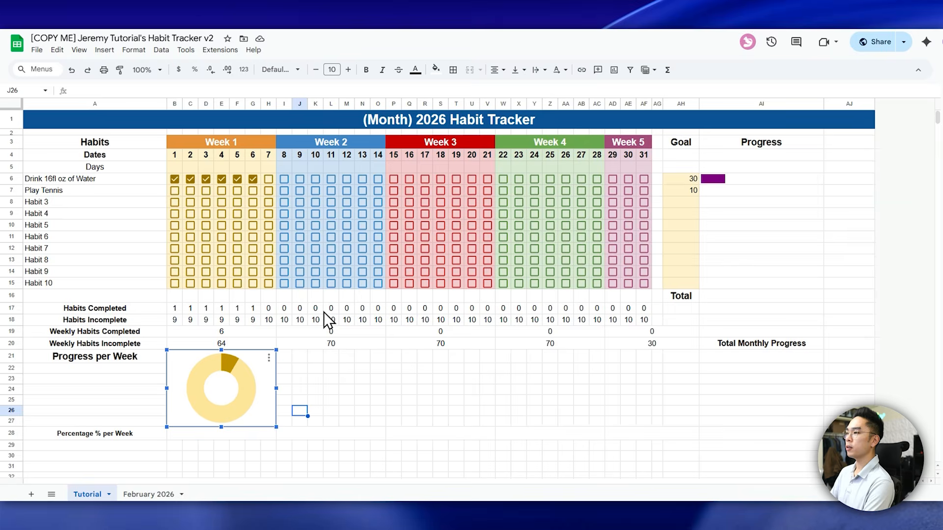
scroll(347, 193, "down", 4)
key("ctrl+c")
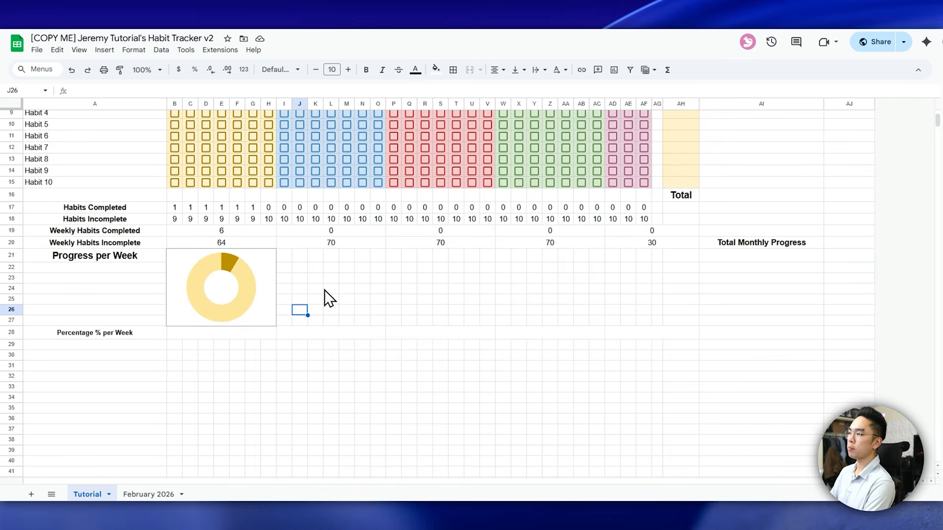
key("ctrl+v")
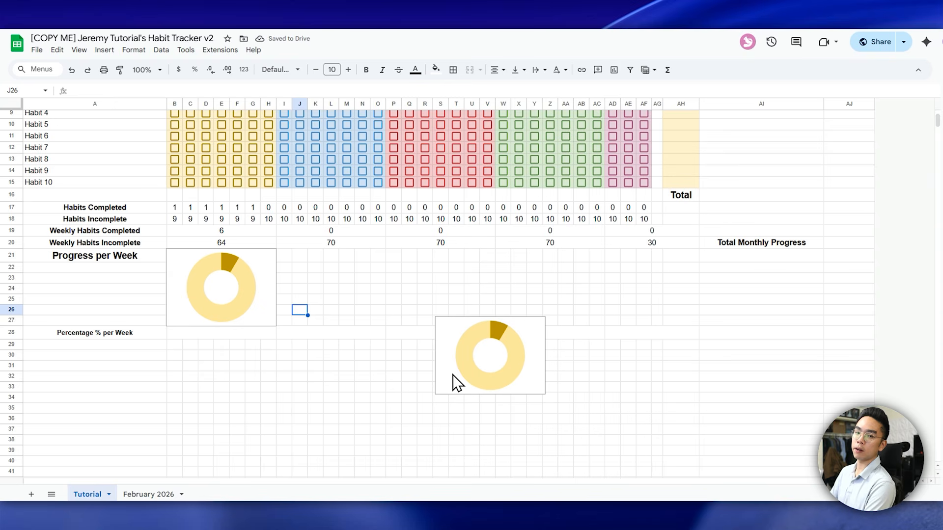
left_click_drag(448, 381, 289, 308)
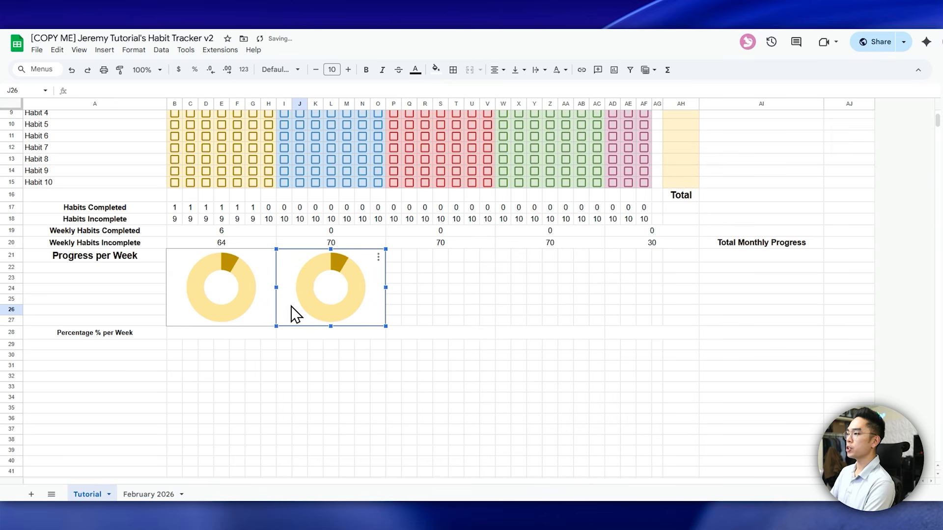
Set the value series of the chart under Week 2 to I19:I20.
double_click(373, 279)
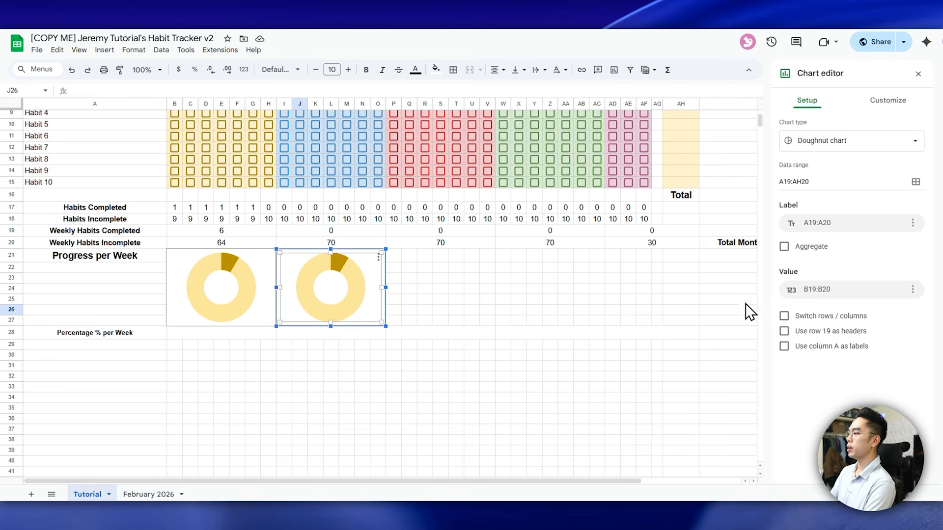
left_click(815, 290)
left_click(816, 347)
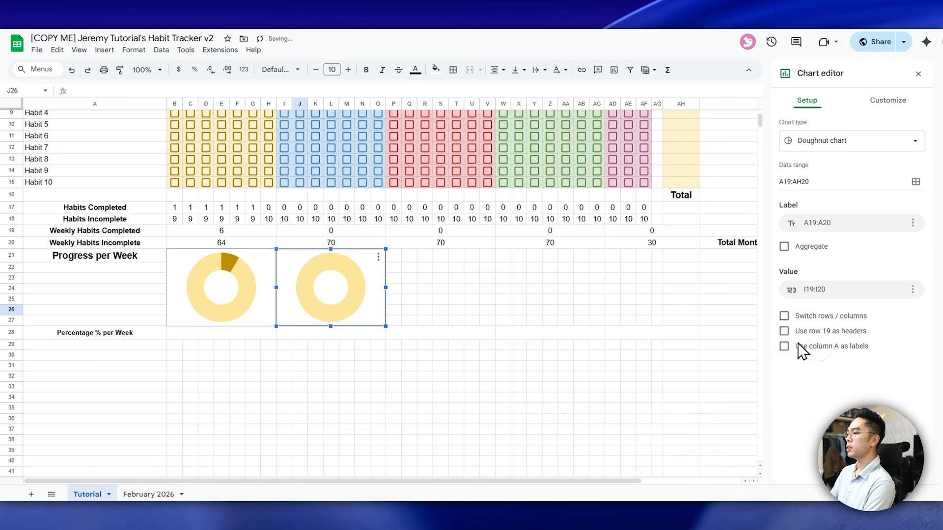
Tick Drink 16fl oz of Water for days 8 to 10, and Habits 3 to 7 and Habit 9 for day 10.
scroll(730, 322, "up", 1)
scroll(344, 260, "up", 1)
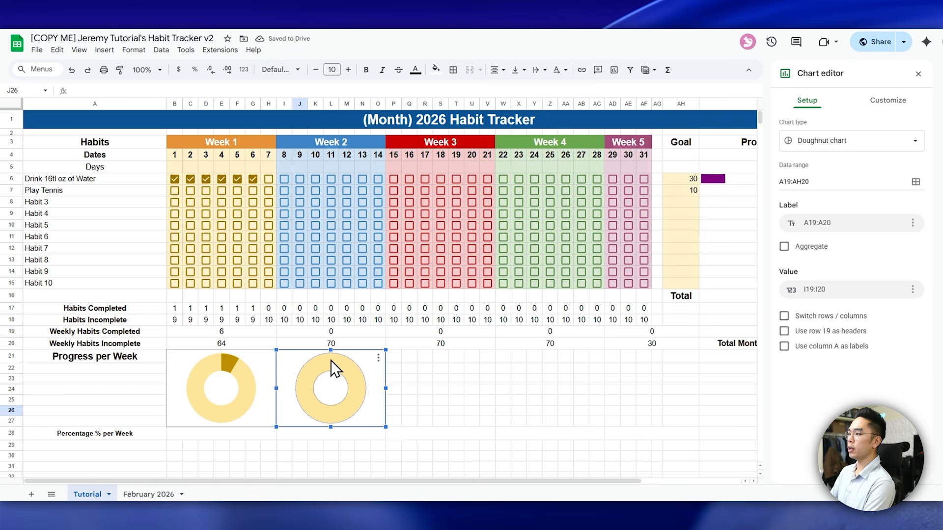
left_click(283, 179)
left_click(300, 178)
left_click(315, 178)
left_click(315, 202)
left_click(315, 213)
left_click(315, 225)
left_click(316, 236)
left_click(315, 249)
left_click(316, 271)
Color the Week 2 chart's Weekly Habits Completed slice dark blue and its Weekly Habits Incomplete slice light blue.
left_click(356, 369)
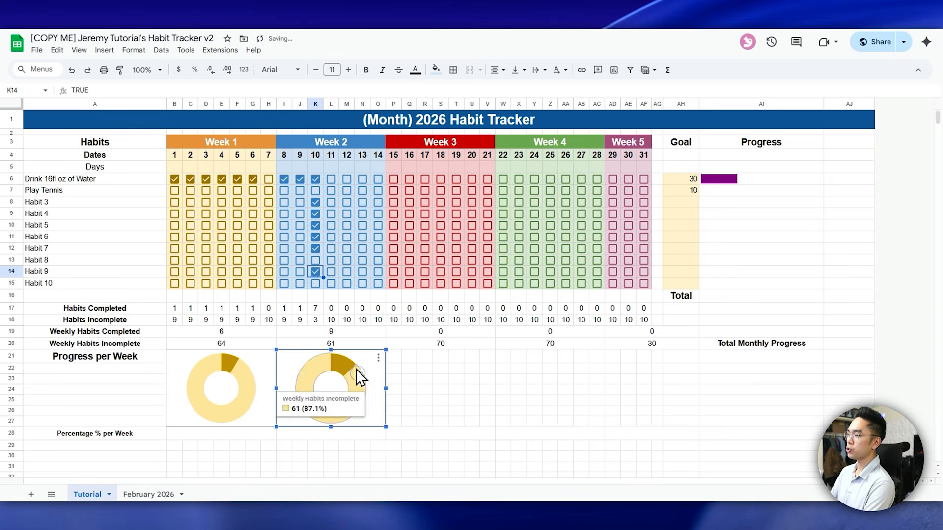
mouse_move(354, 376)
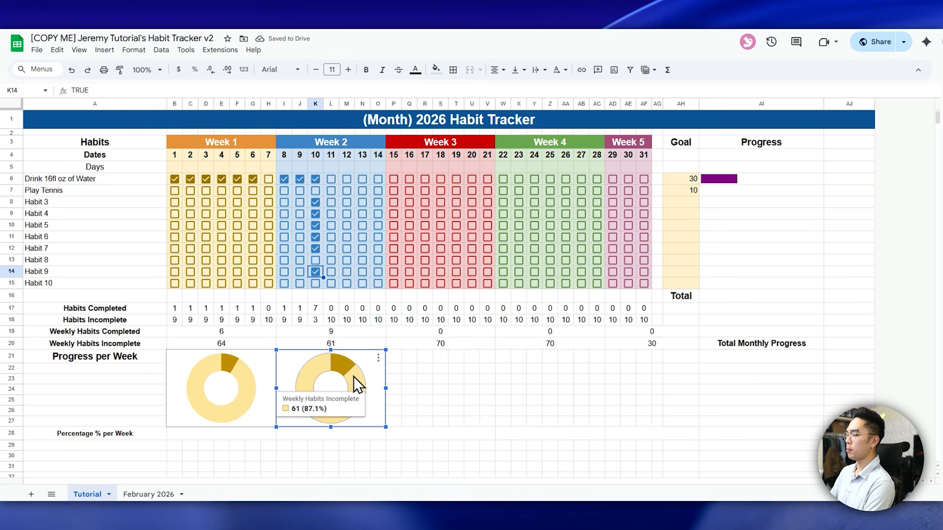
double_click(341, 364)
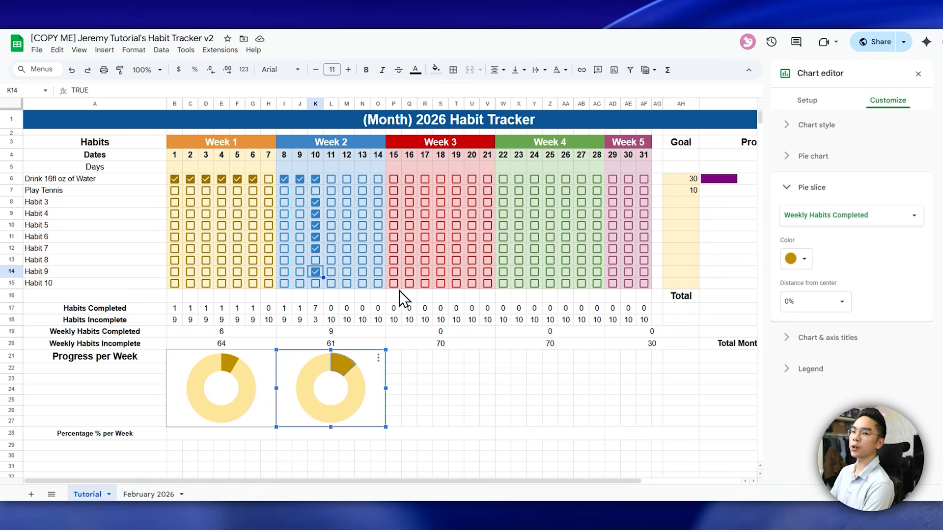
left_click(796, 259)
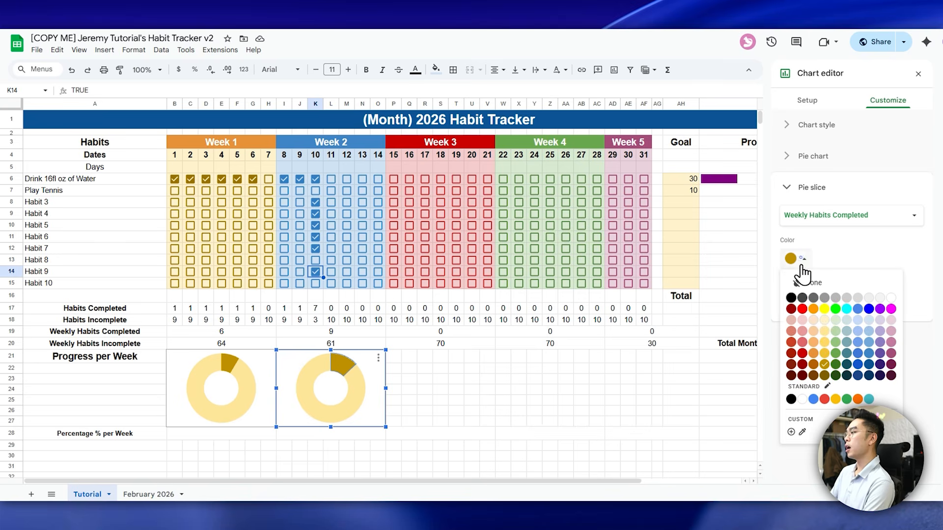
left_click(855, 364)
left_click(358, 381)
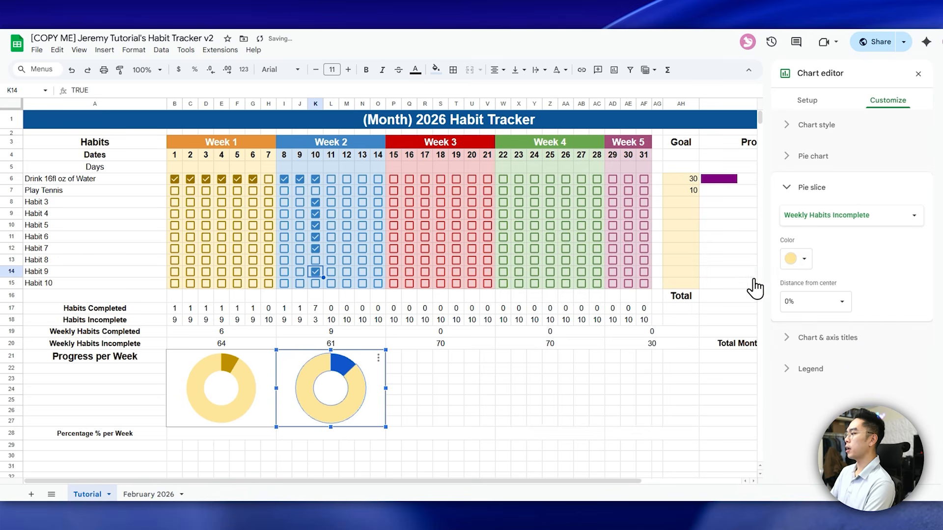
left_click(796, 259)
left_click(858, 322)
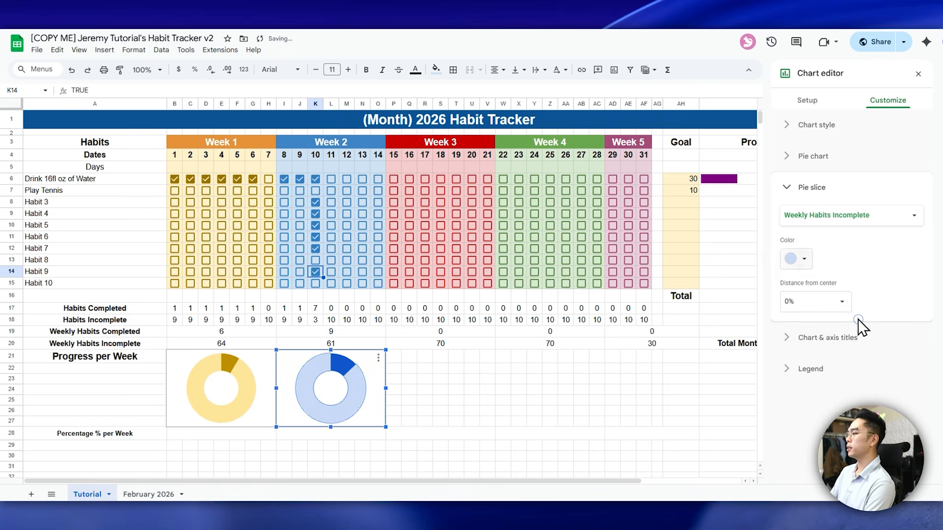
left_click(568, 400)
Duplicate the blue Week 2 doughnut chart and place the copy beside it under Week 3, within columns P to V.
scroll(572, 381, "down", 1)
left_click(379, 333)
scroll(390, 345, "up", 2)
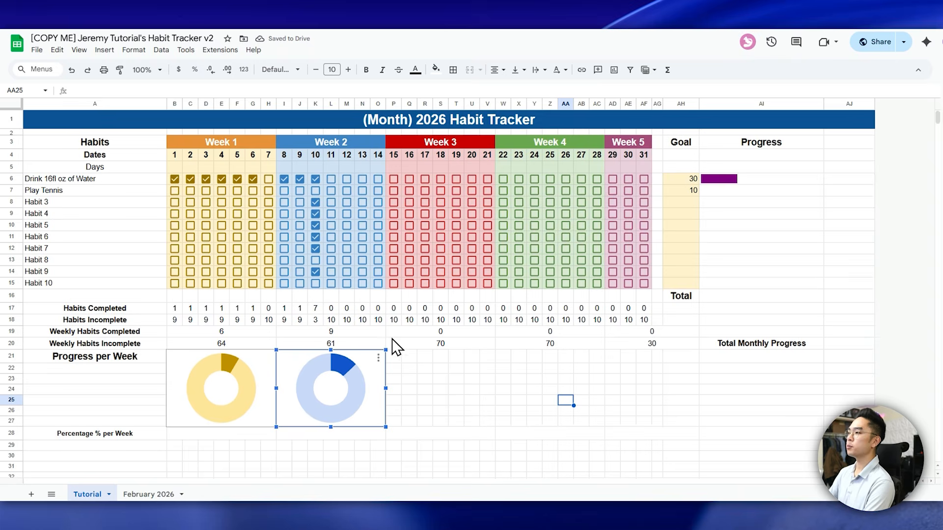
scroll(445, 358, "down", 2)
key("ctrl+v")
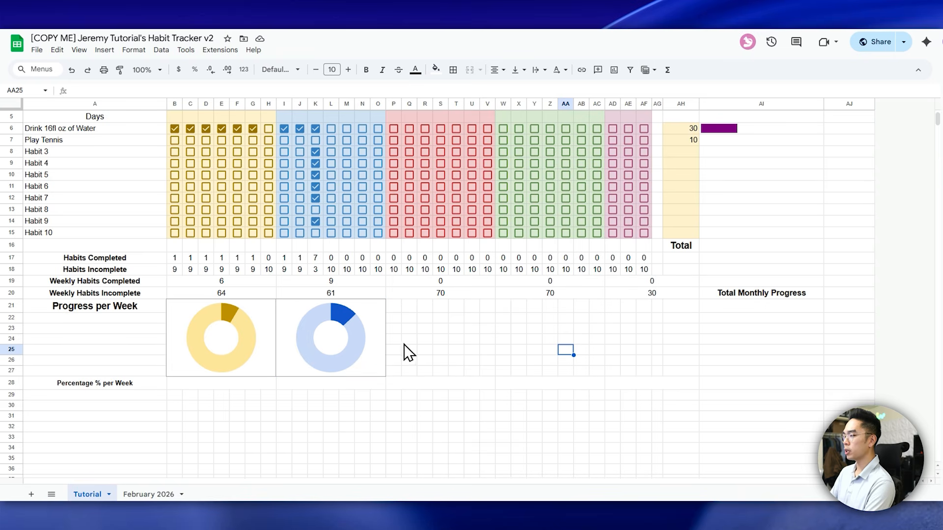
left_click_drag(587, 410, 399, 348)
Set the value series of the chart under Week 3 to P19:P20.
double_click(400, 318)
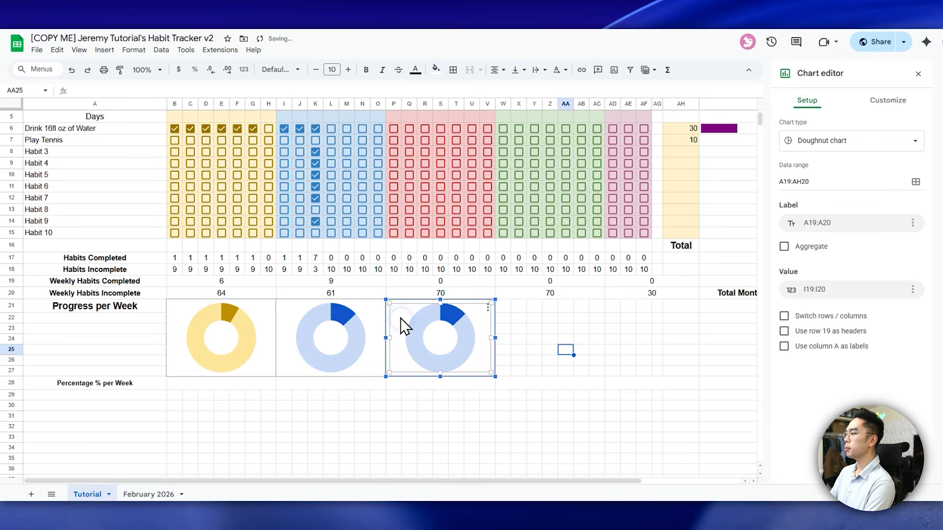
left_click(819, 291)
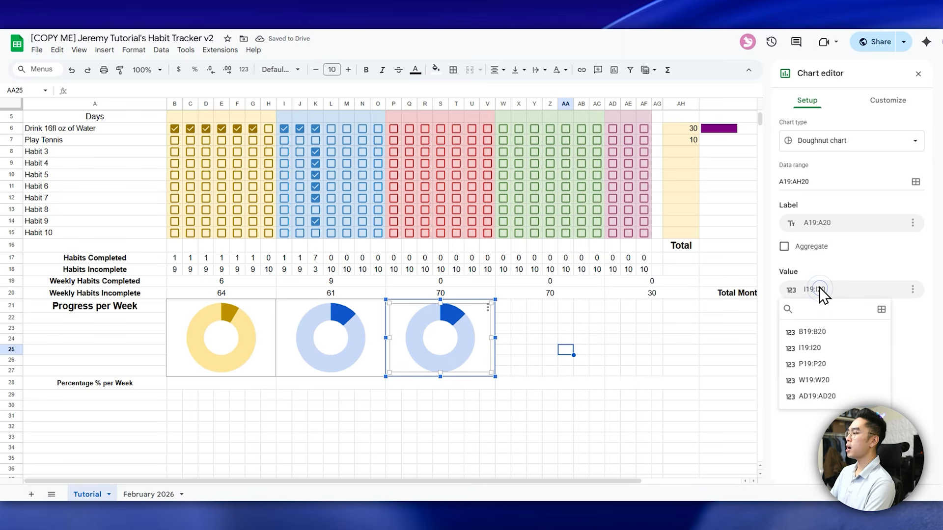
left_click(813, 367)
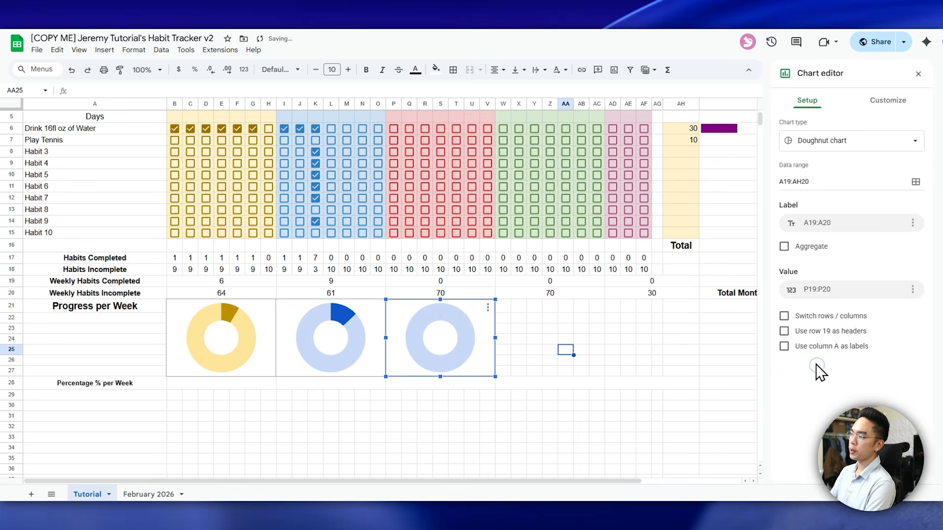
Tick Habits 6 and 7 for days 18 to 20 and Habit 5 for days 18 and 19 in Week 3.
left_click(440, 198)
left_click(456, 197)
left_click(472, 198)
left_click(472, 186)
left_click(456, 186)
left_click(441, 186)
left_click(440, 174)
left_click(456, 175)
Color the Week 3 chart's Weekly Habits Completed slice dark red and its Weekly Habits Incomplete slice light red.
left_click(485, 313)
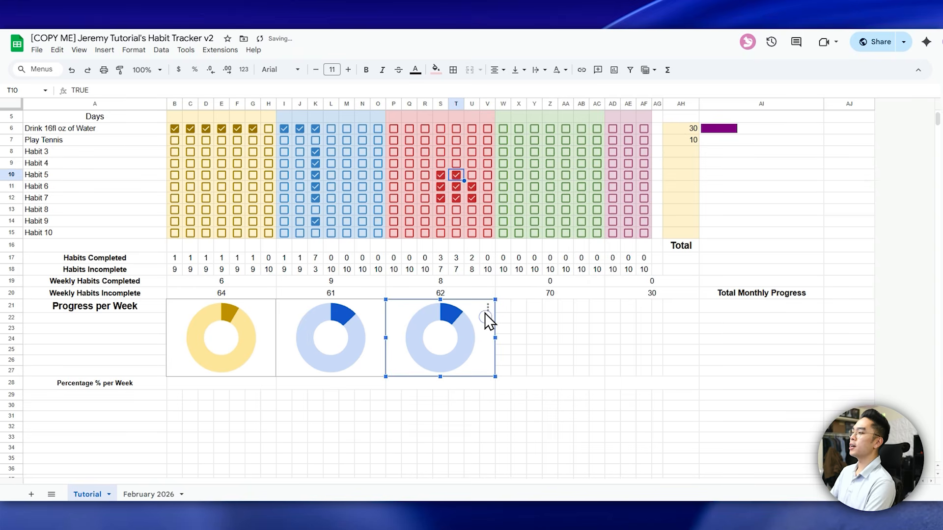
double_click(427, 316)
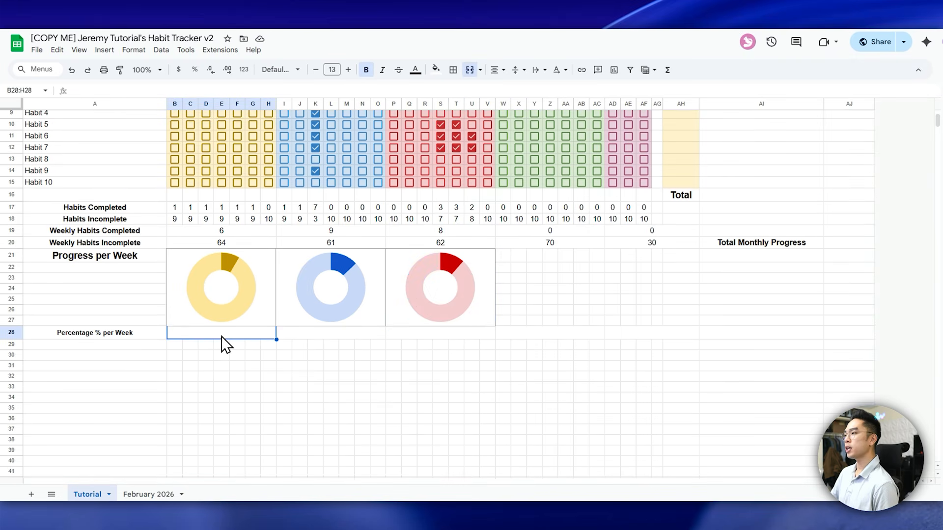
Enter the formula =B19/(B19+B20) in the Week 1 cell of the Percentage % per Week row.
left_click(233, 89)
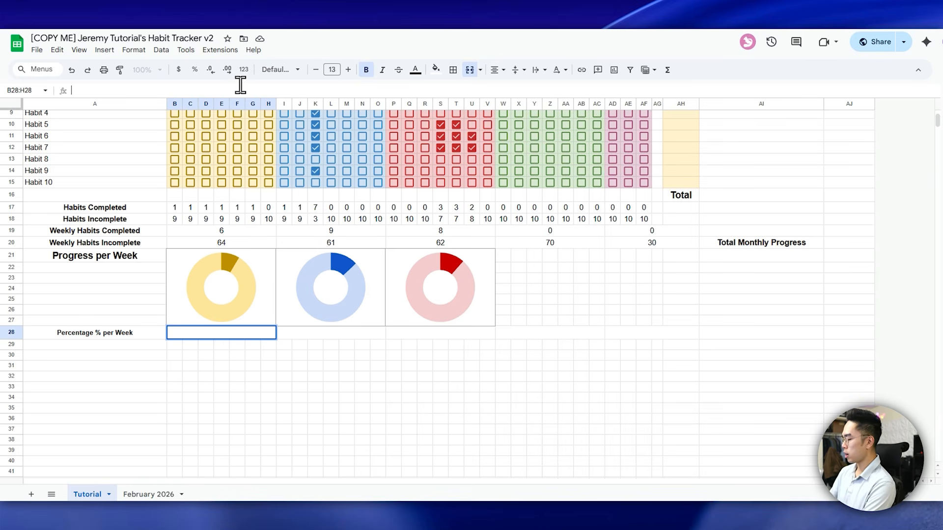
type("=")
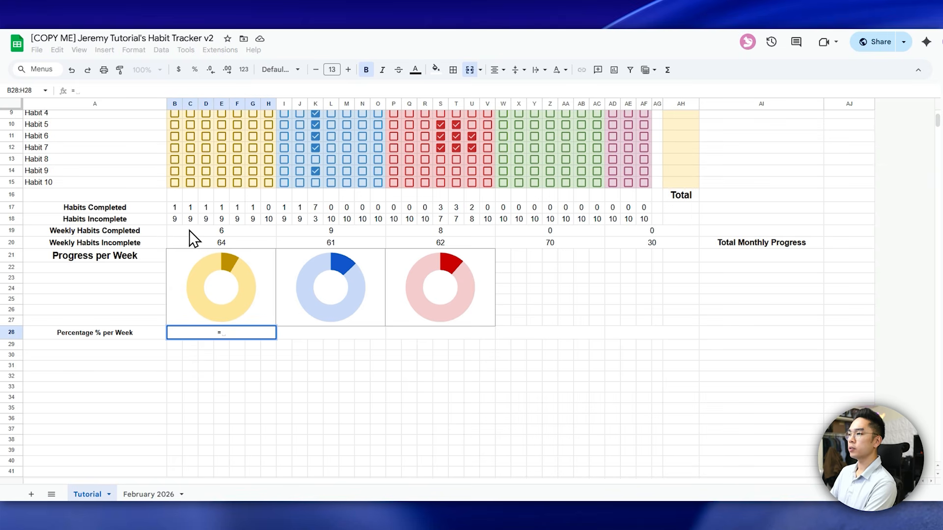
left_click(202, 230)
type("/")
left_click(221, 230)
type("+")
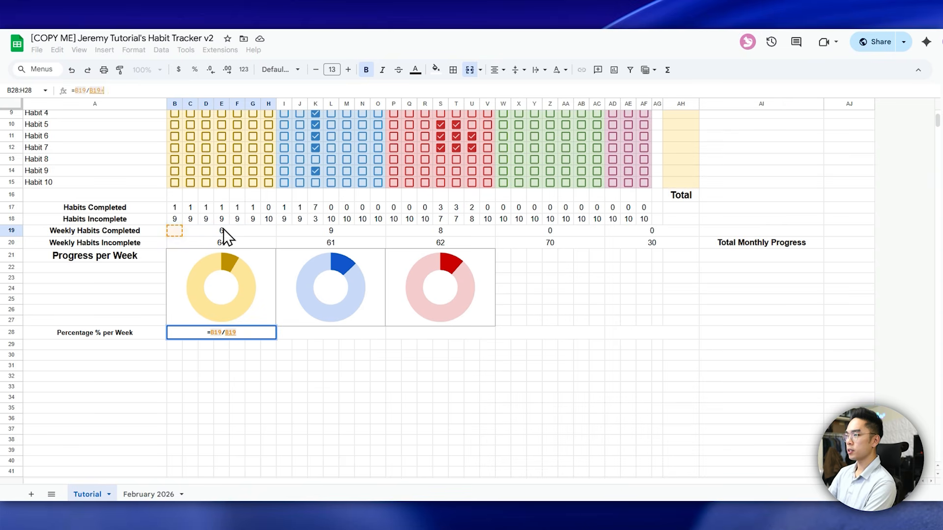
left_click(211, 241)
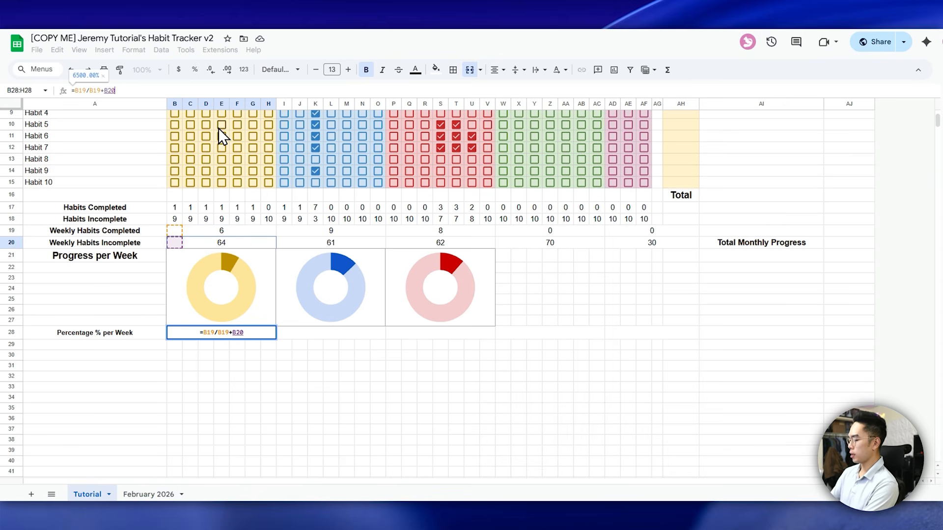
type(")")
key("Left")
key("Left")
key("Left")
key("Left")
key("Left")
key("Left")
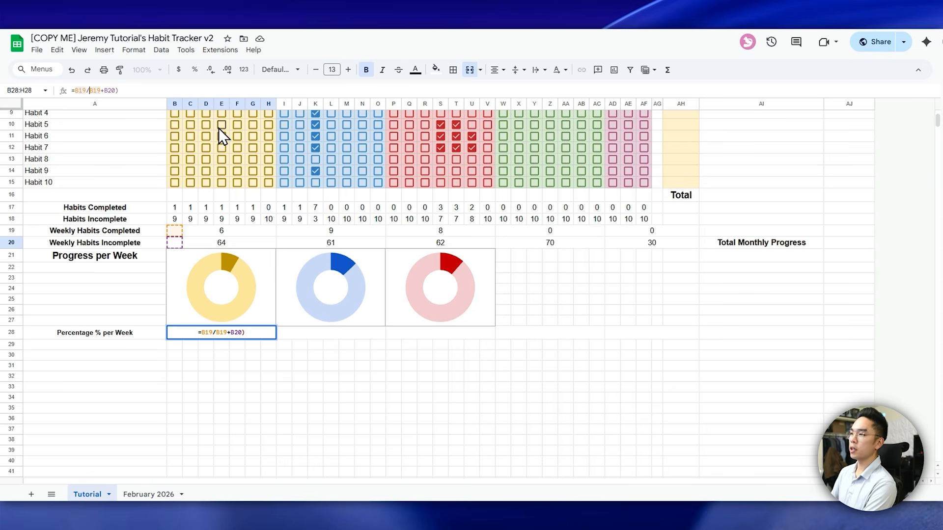
type("(")
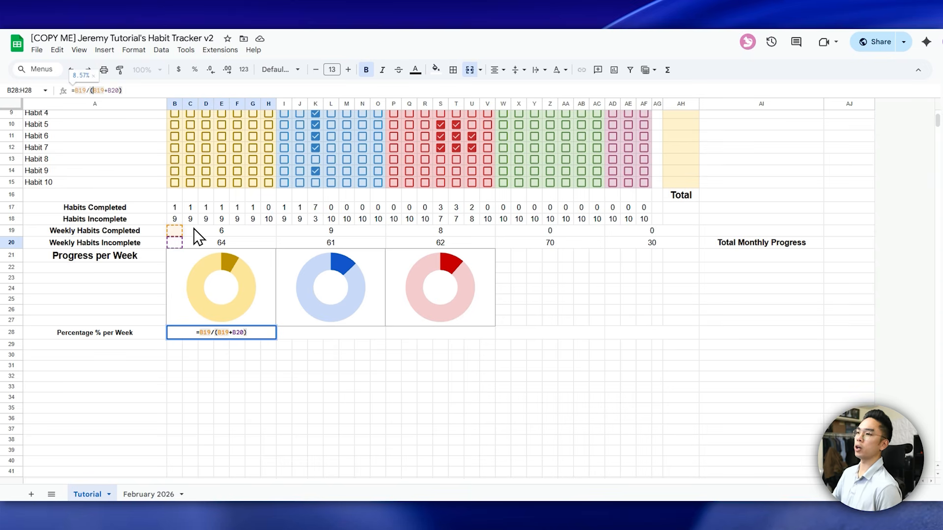
key("Return")
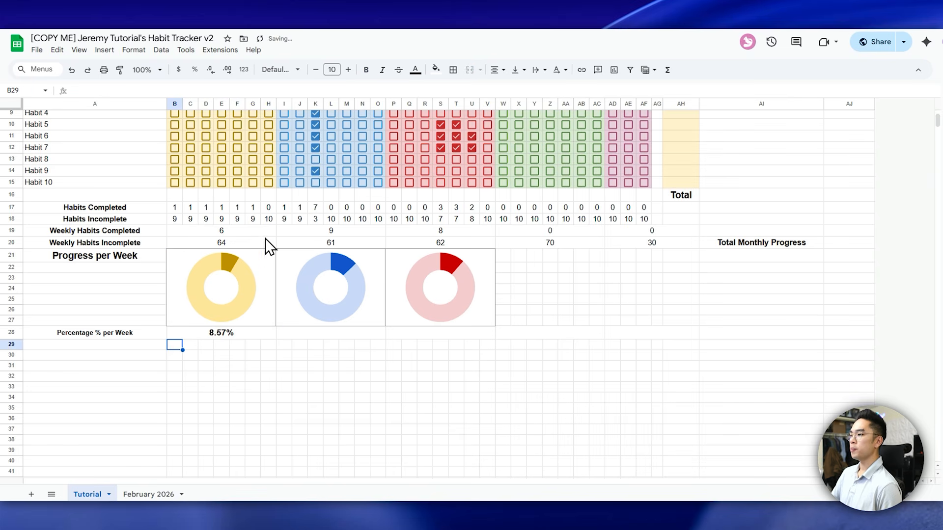
Fill the Week 1 percentage formula across row 28 to the Week 2 through Week 5 cells.
left_click(233, 340)
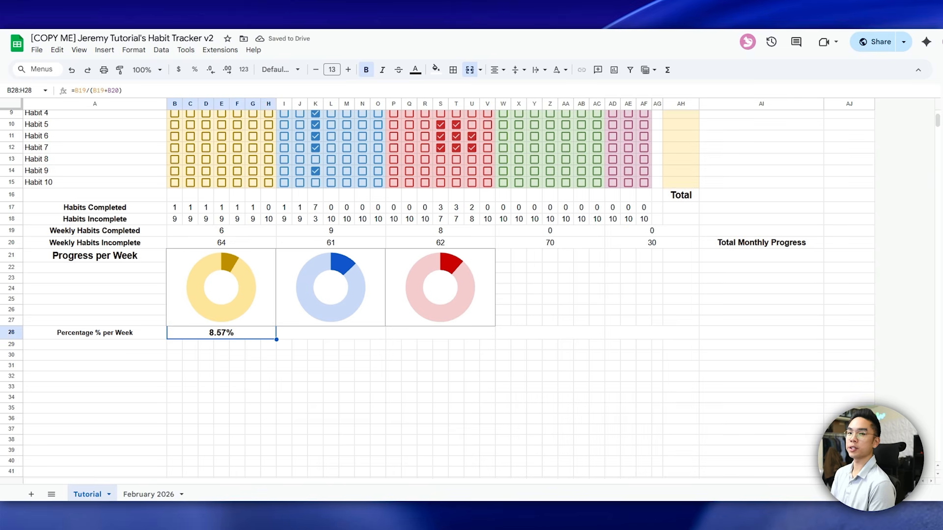
left_click_drag(276, 338, 589, 339)
left_click(586, 334)
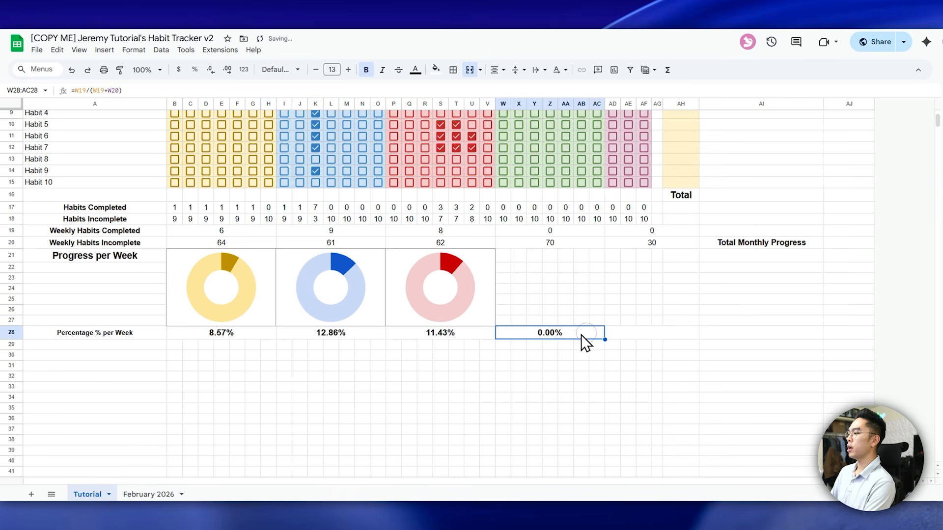
left_click(633, 335)
left_click(596, 337)
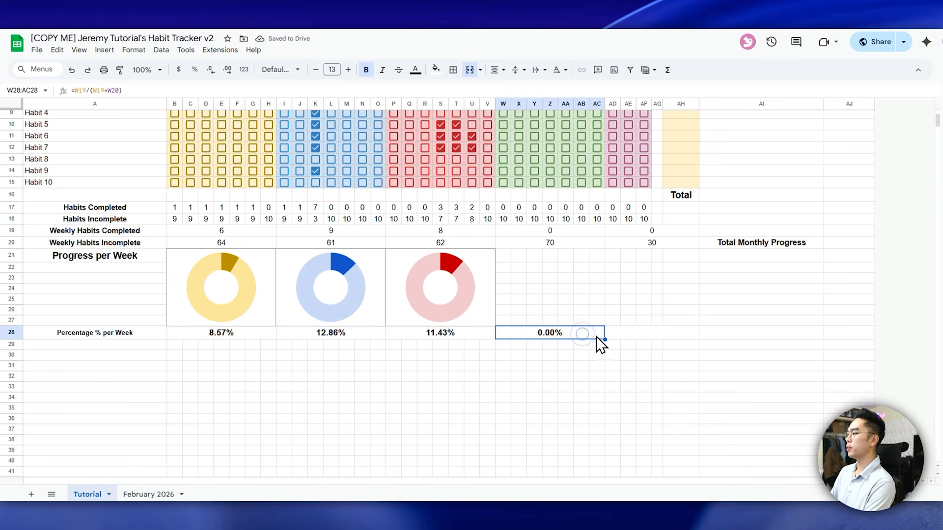
left_click_drag(604, 339, 687, 345)
left_click(709, 336)
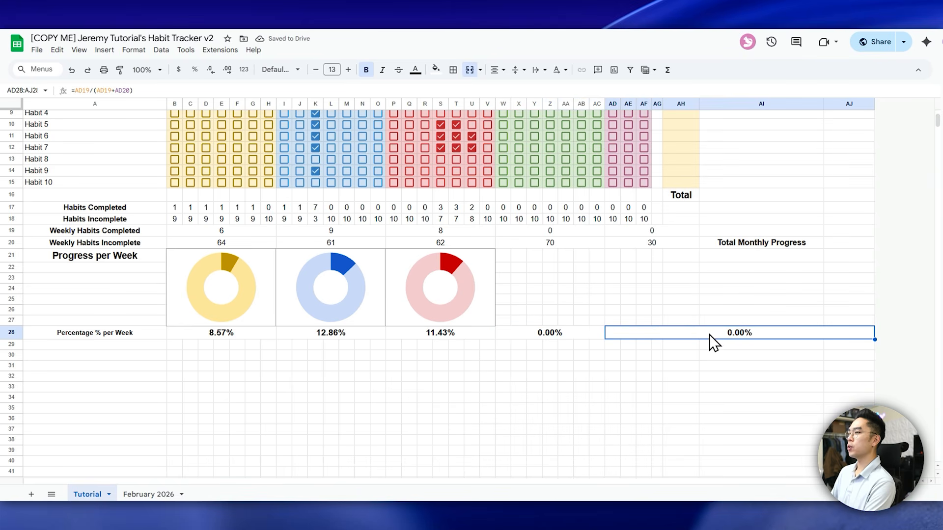
Unmerge the Week 5 percentage cell spanning AD28:AJ28 and merge only AD28:AH28.
left_click(470, 70)
left_click_drag(614, 332, 682, 338)
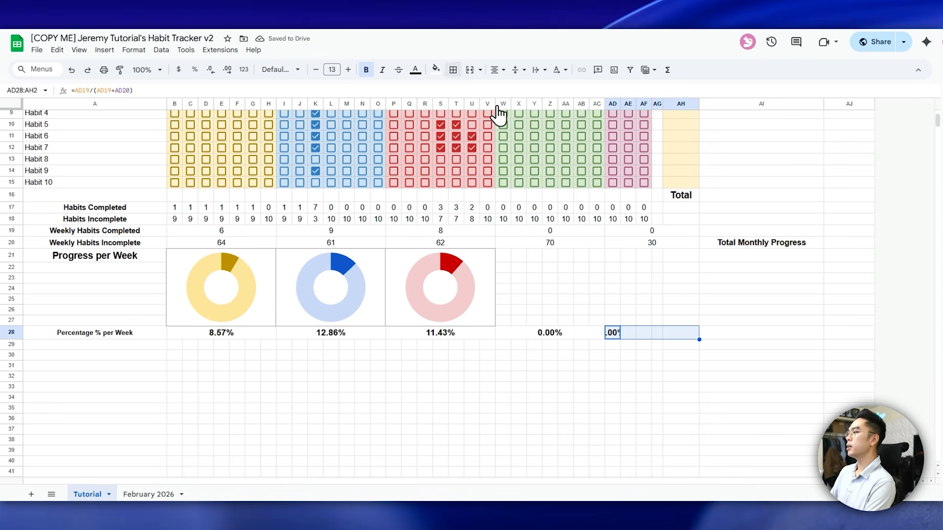
left_click(469, 69)
scroll(662, 285, "up", 3)
scroll(653, 236, "down", 3)
scroll(633, 197, "up", 3)
scroll(629, 148, "down", 5)
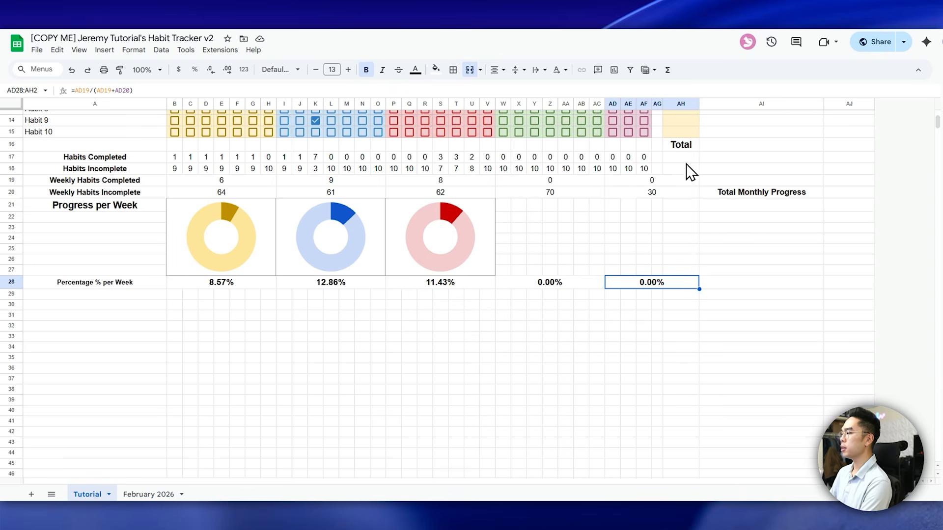
Enter a SUM of B17:AF17 in the Total column cell of the Habits Completed row.
scroll(688, 197, "up", 3)
left_click(756, 310)
left_click(745, 318)
left_click(749, 306)
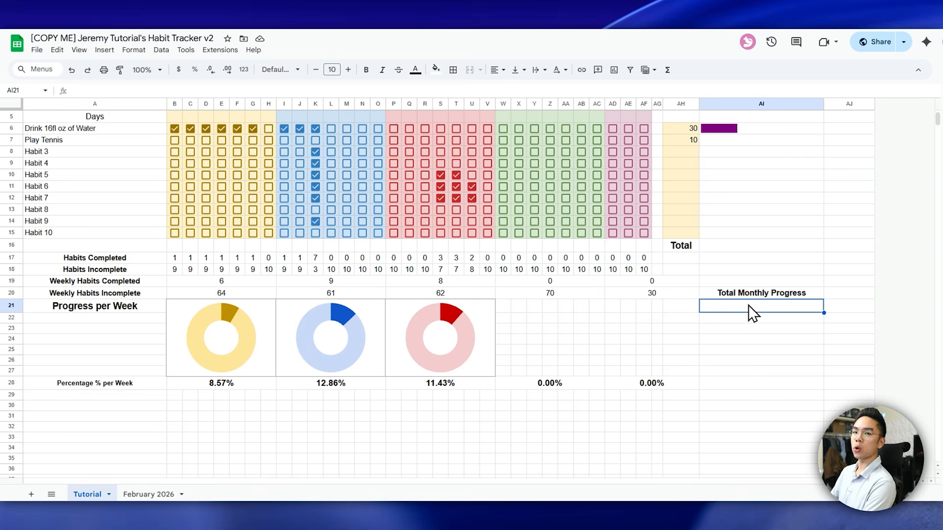
scroll(748, 306, "up", 2)
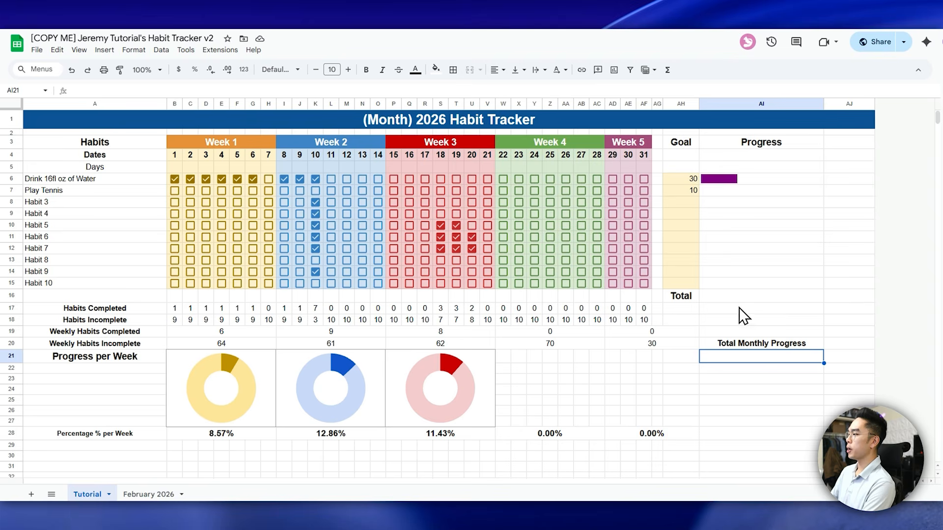
left_click(683, 300)
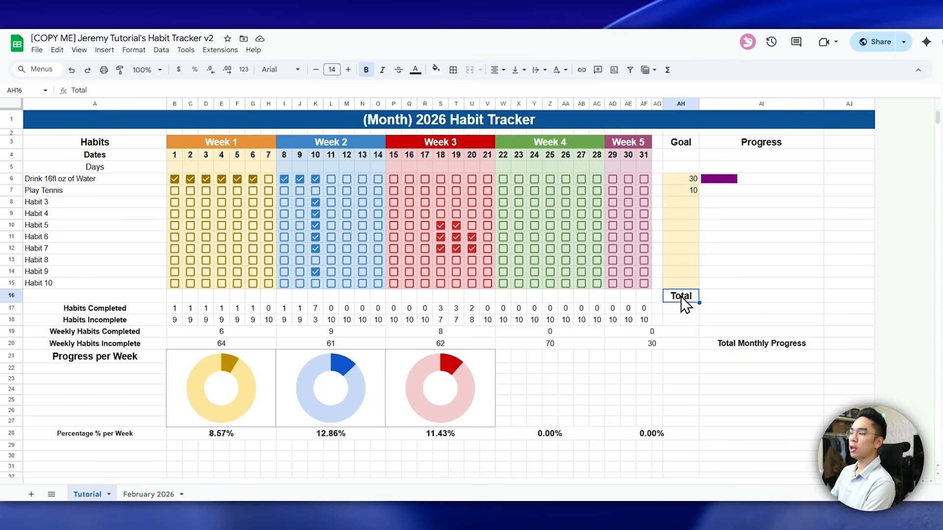
left_click(679, 306)
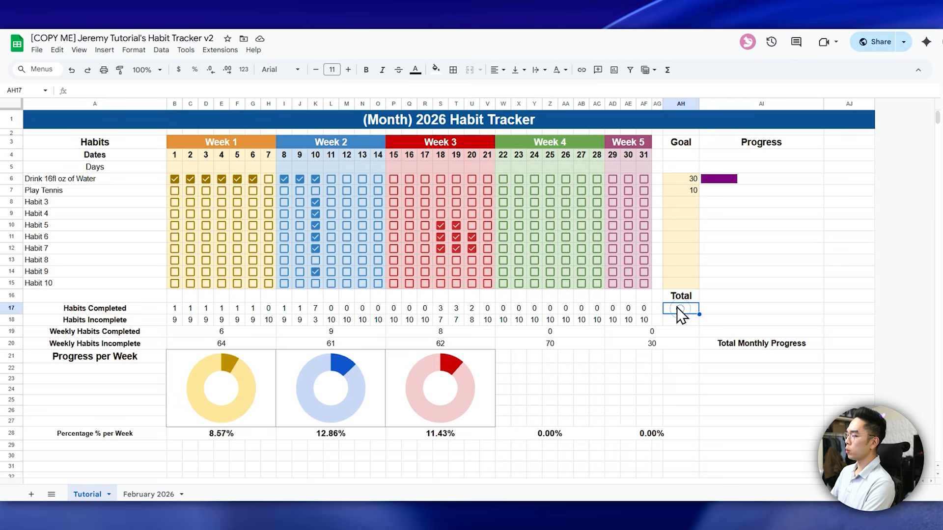
type("=SUM")
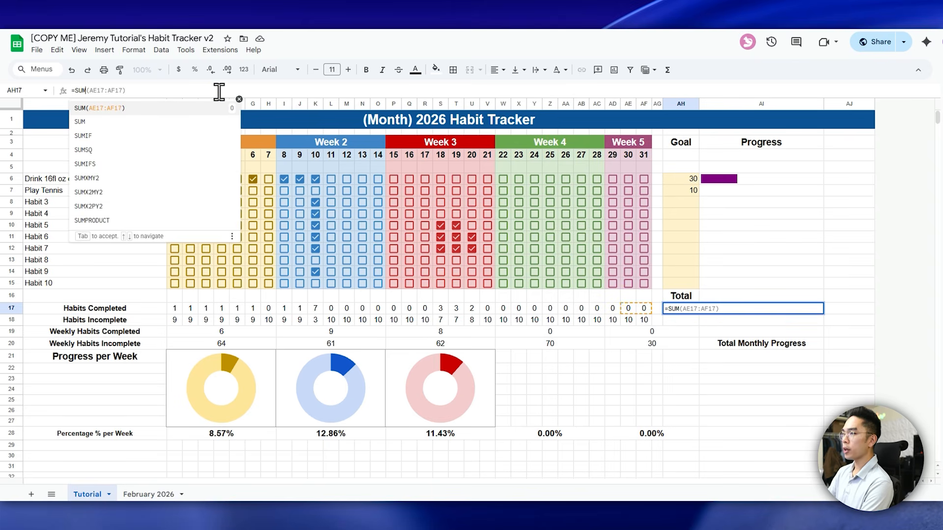
type("(")
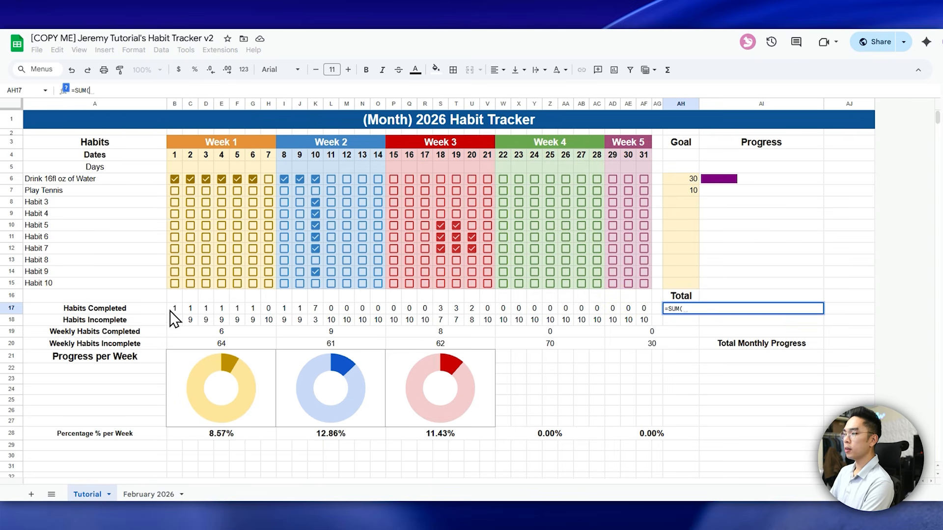
left_click_drag(169, 308, 644, 307)
key("Return")
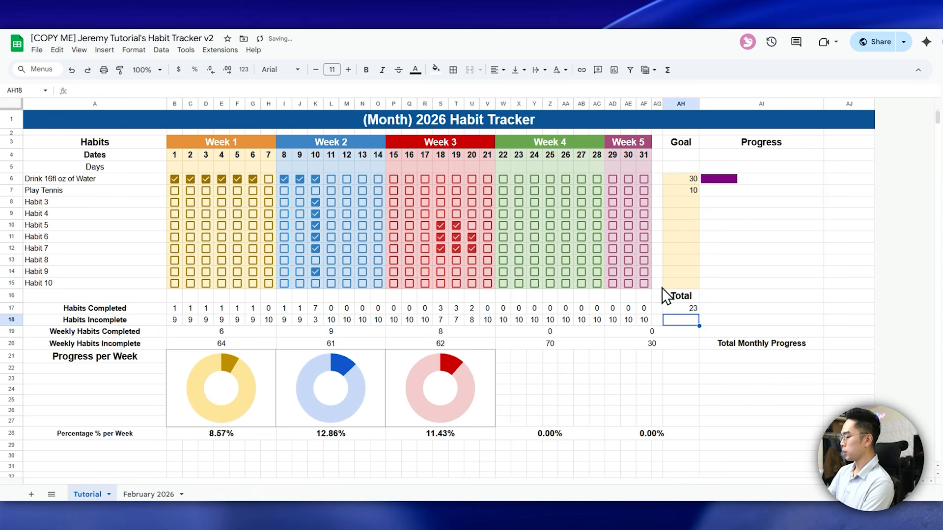
Enter the formula =SUM(B18:AF18) in the Total column cell of the Habits Incomplete row.
type("=SUM(")
left_click_drag(174, 319, 643, 321)
key("Return")
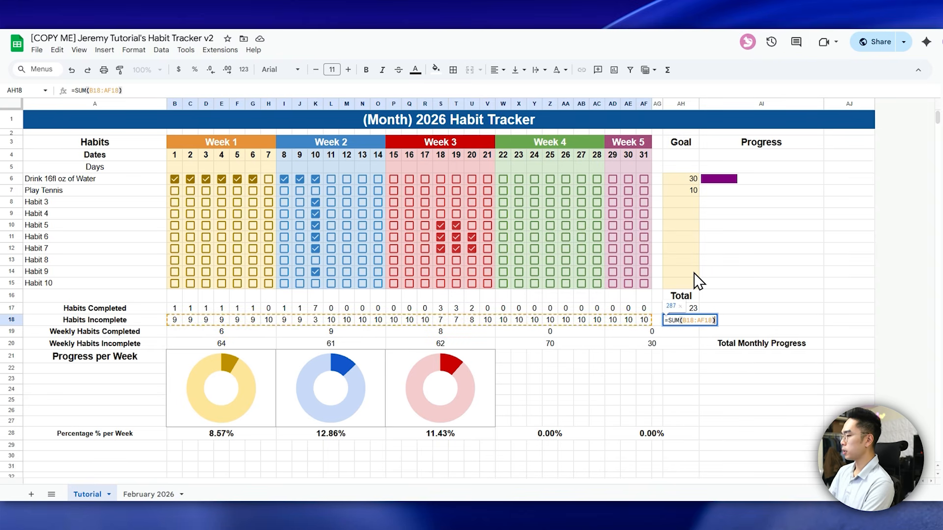
scroll(716, 277, "down", 1)
left_click(687, 268)
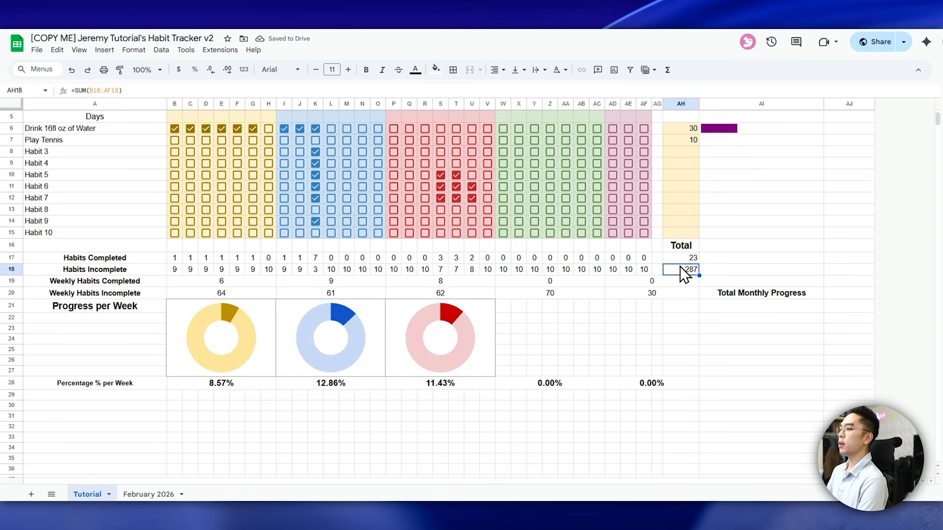
Duplicate the Week 3 doughnut chart, place it under Total Monthly Progress and widen it to fill column AI.
left_click(479, 346)
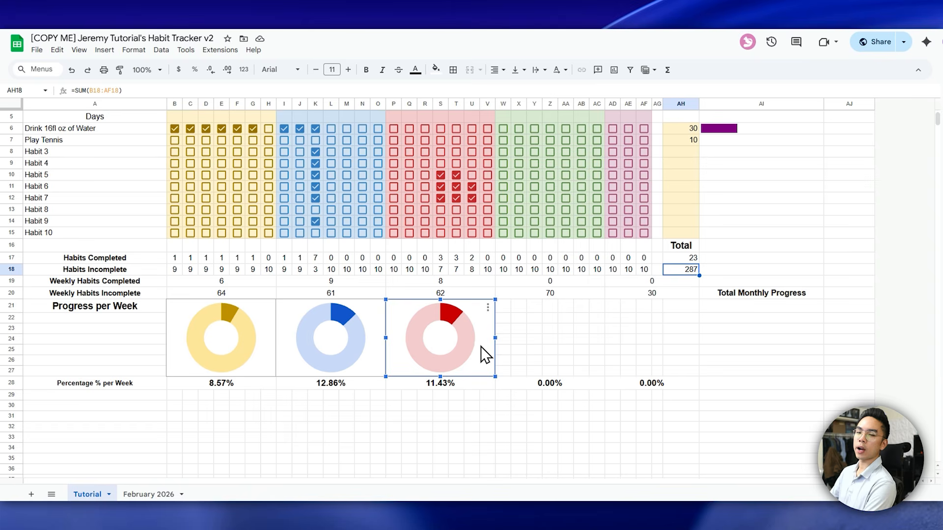
key("ctrl+c")
key("ctrl+v")
left_click(690, 339)
left_click_drag(688, 331, 709, 355)
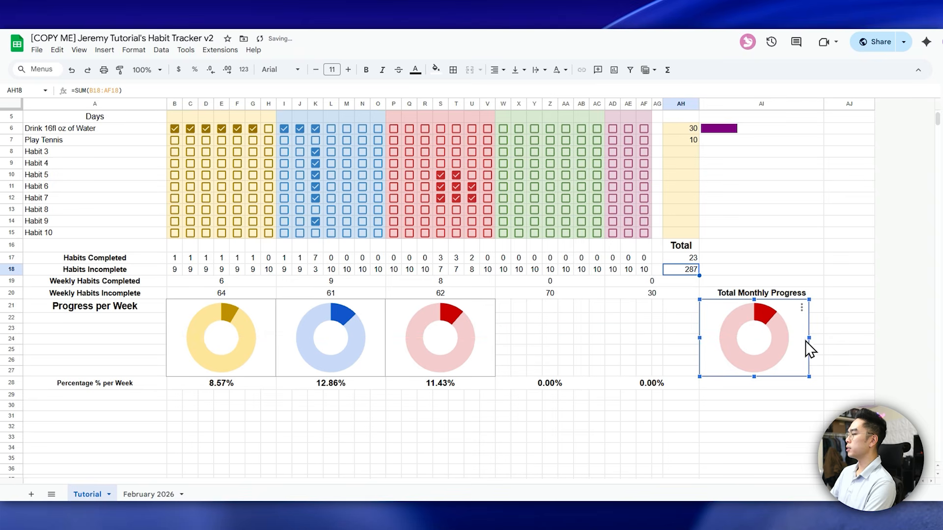
left_click_drag(804, 328, 818, 328)
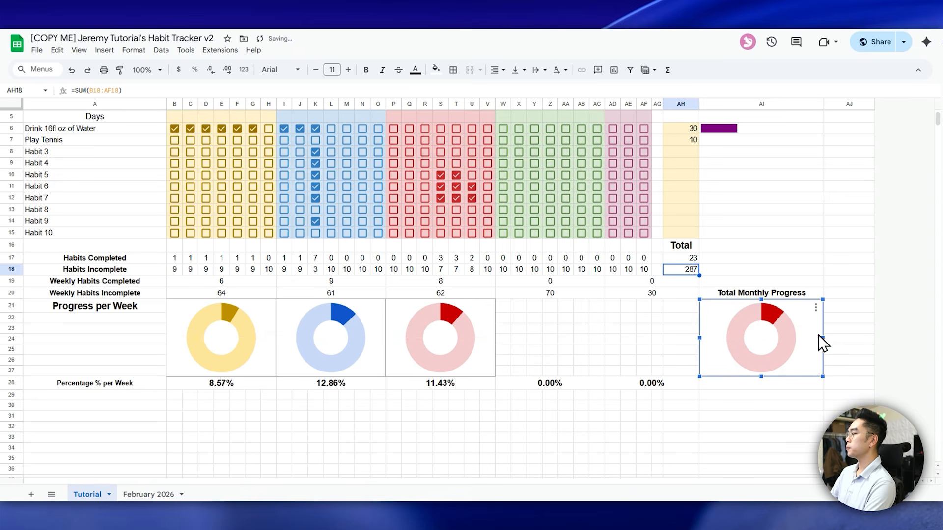
Replace the Total Monthly Progress chart's data range with A17:A18 and AH17:AH18.
double_click(795, 312)
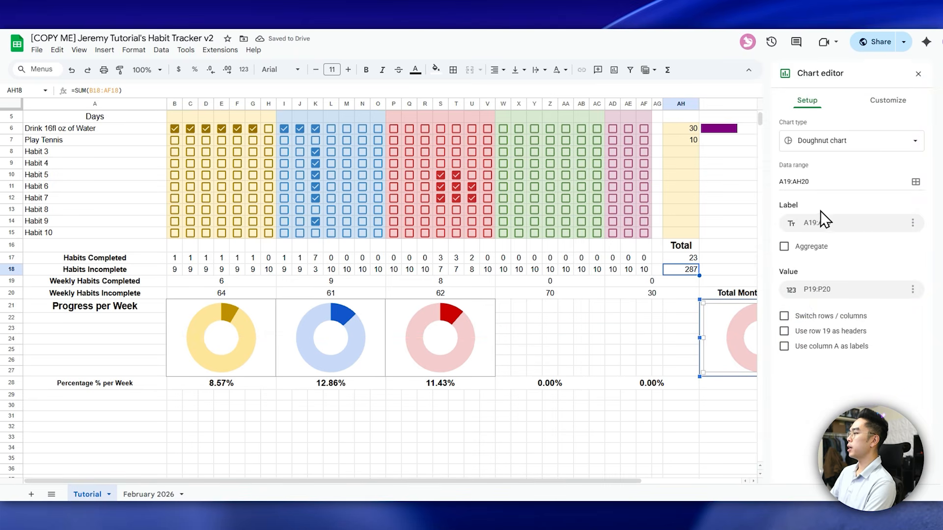
left_click(892, 178)
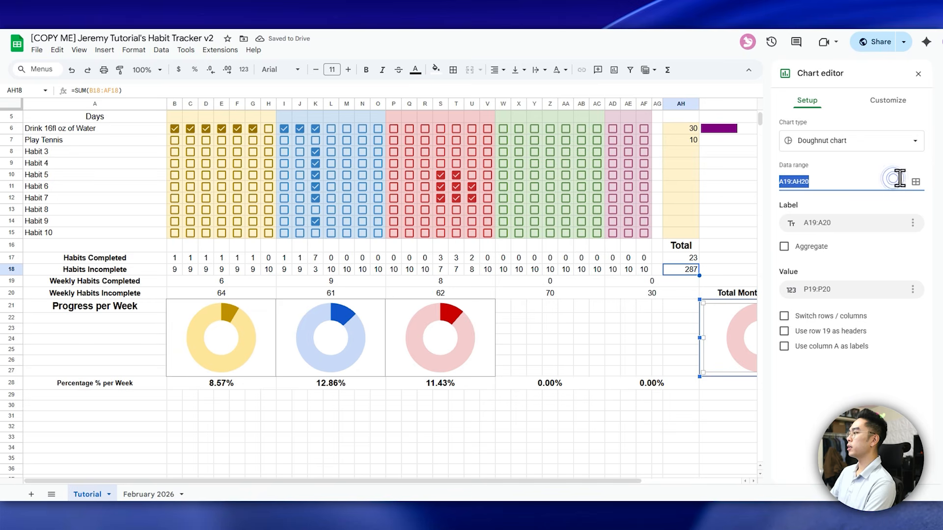
left_click(909, 182)
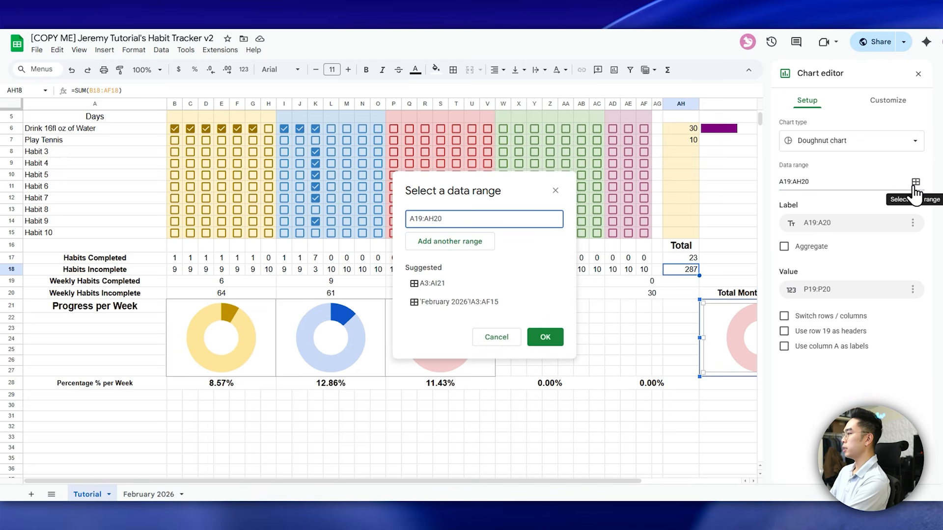
left_click(474, 216)
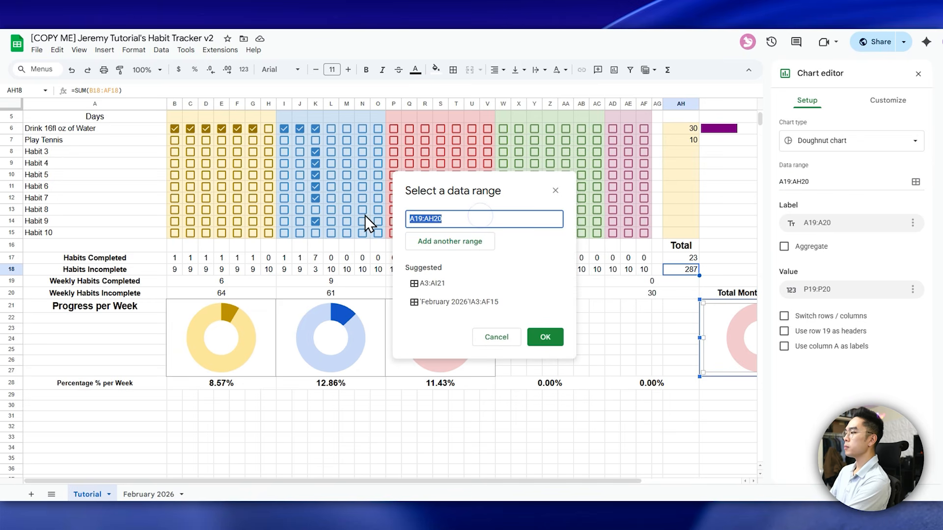
key("BackSpace")
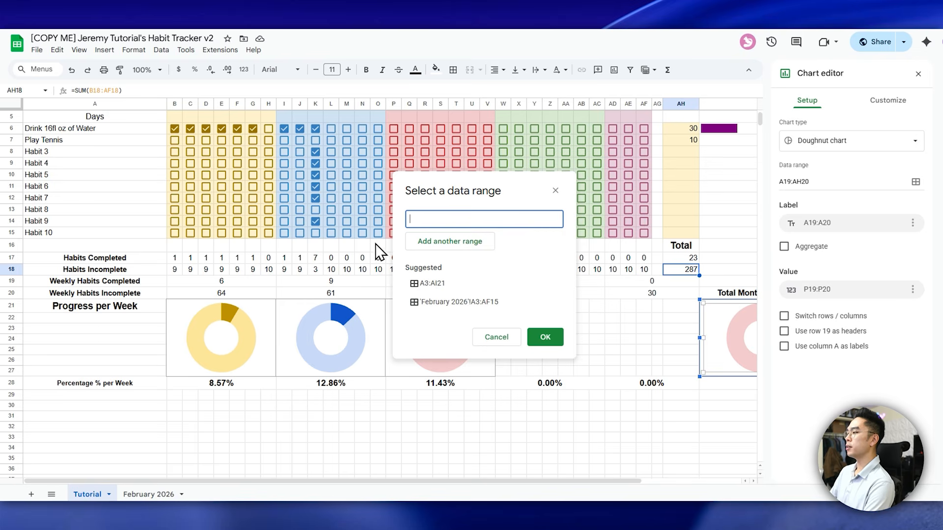
left_click_drag(143, 259, 141, 269)
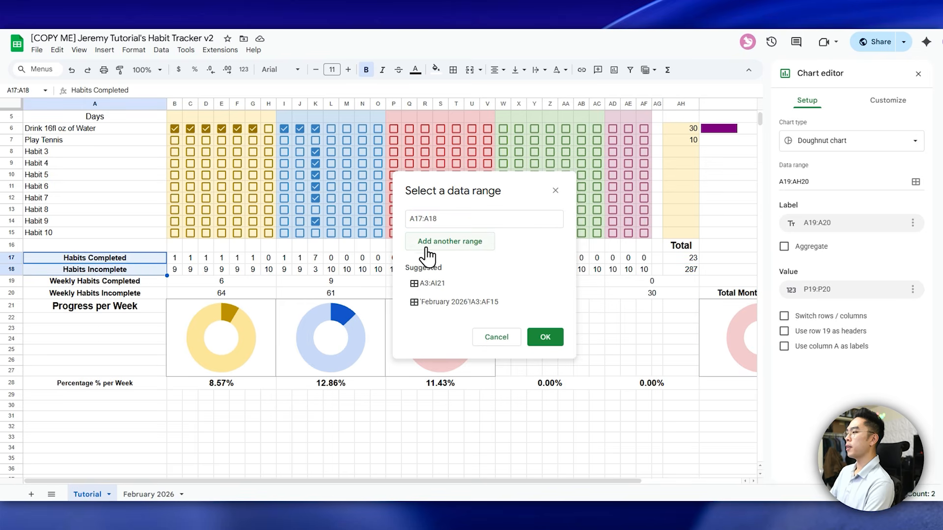
left_click(454, 248)
left_click_drag(680, 257, 678, 268)
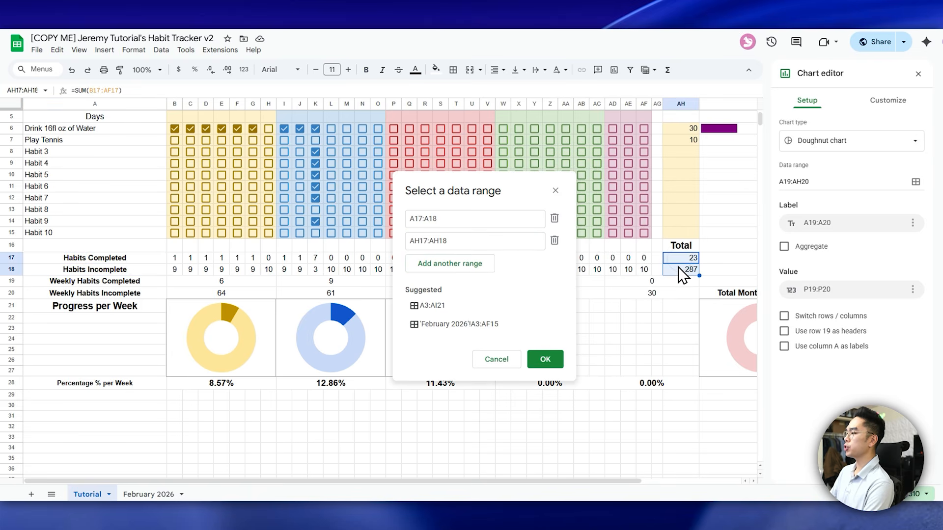
left_click(555, 359)
Add AH17:AH18 as the Total Monthly Progress chart's value series.
scroll(632, 435, "right", 3)
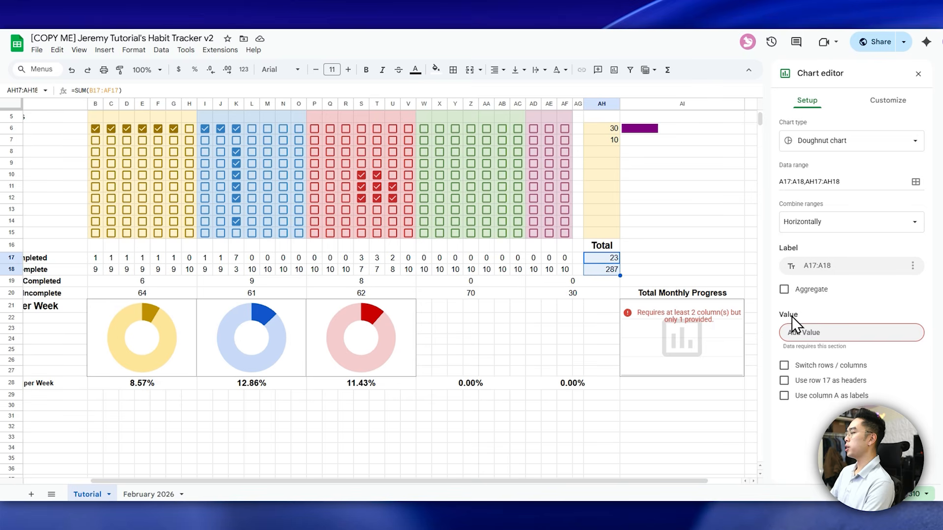
left_click(802, 332)
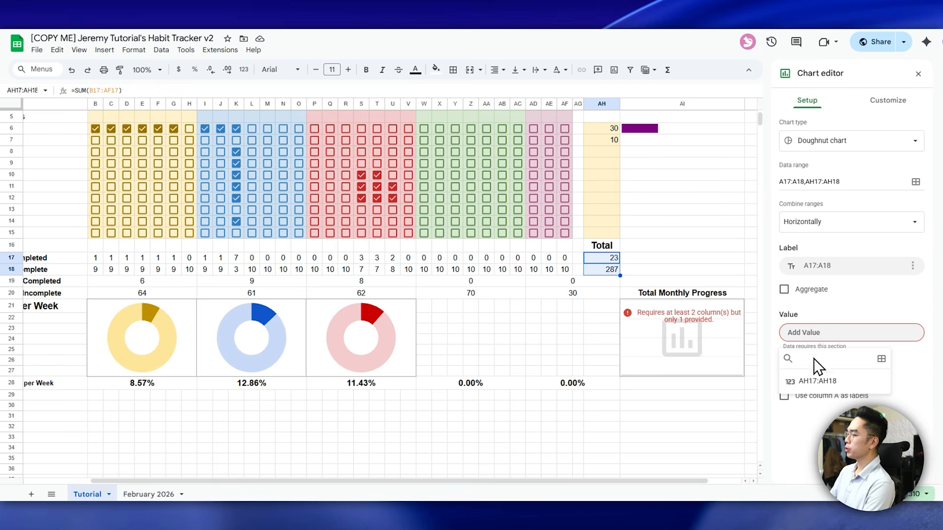
left_click(832, 383)
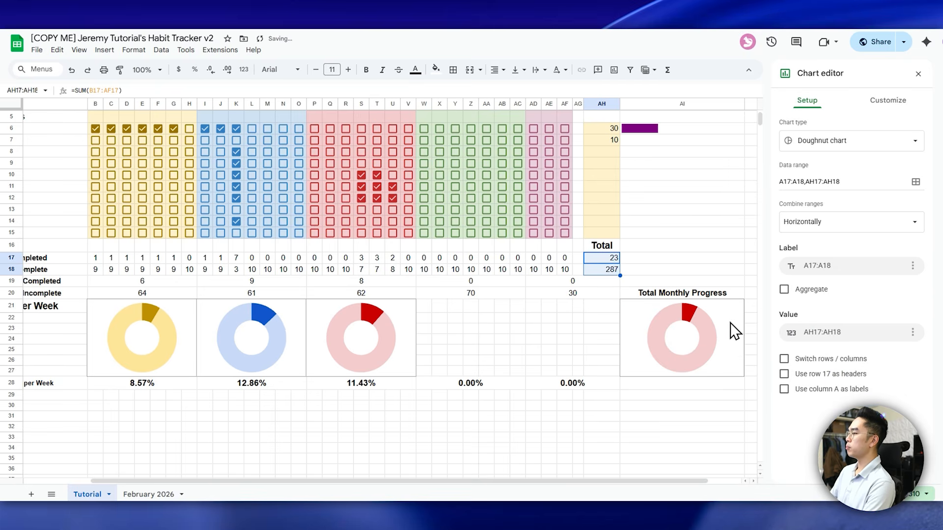
Color the monthly chart's Habits Completed slice dark magenta and its Habits Incomplete slice light magenta.
left_click(682, 310)
left_click(686, 314)
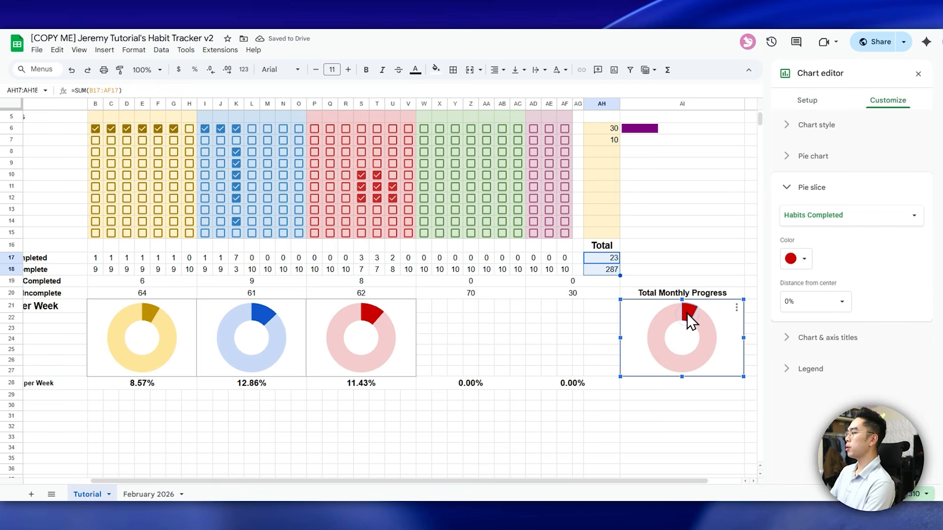
left_click(796, 259)
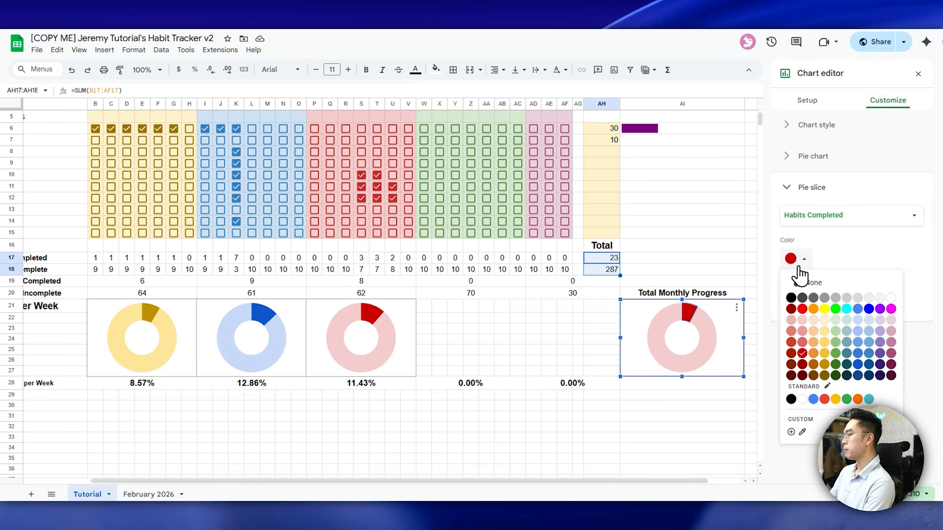
left_click(889, 364)
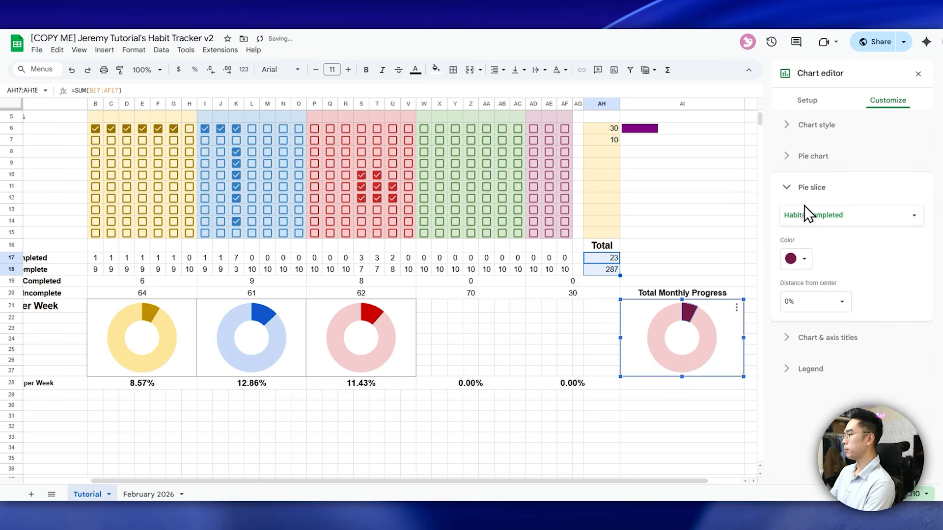
left_click(711, 326)
left_click(789, 262)
left_click(887, 330)
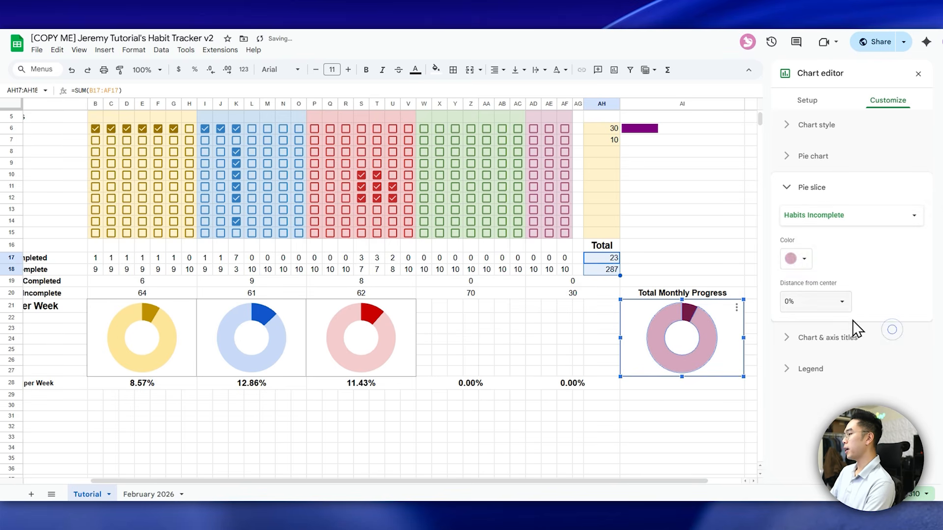
left_click(742, 259)
scroll(832, 285, "up", 1)
scroll(841, 309, "down", 1)
left_click(819, 330)
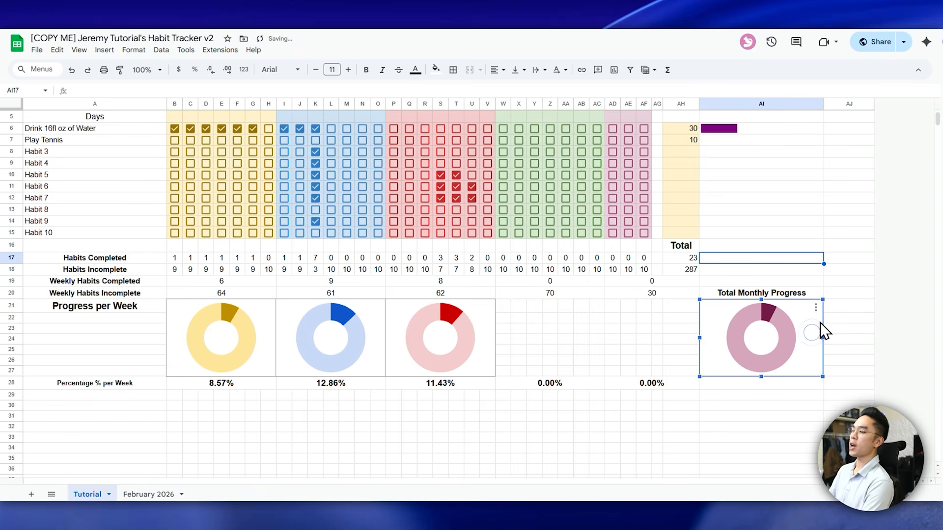
Enter the formula =AH17/(AH17+AH18) in cell AI28 below the Total Monthly Progress chart.
left_click(756, 388)
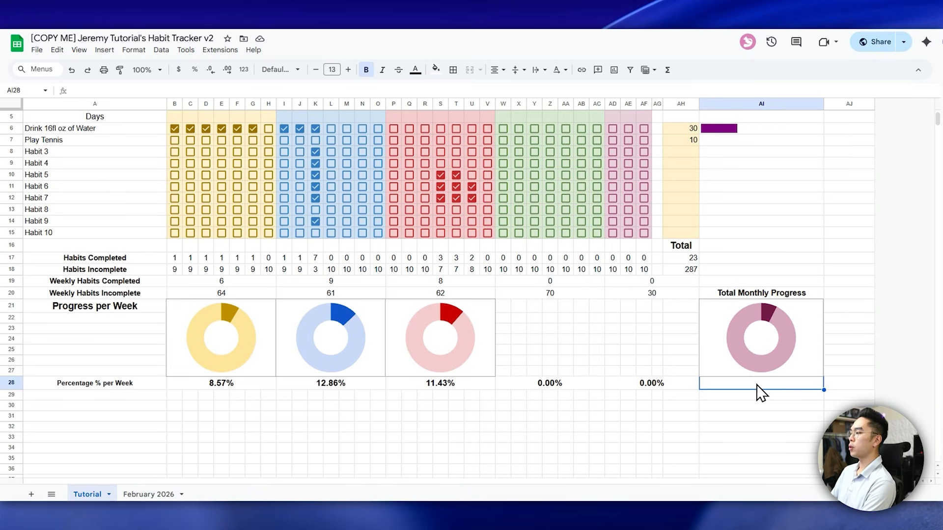
type("=")
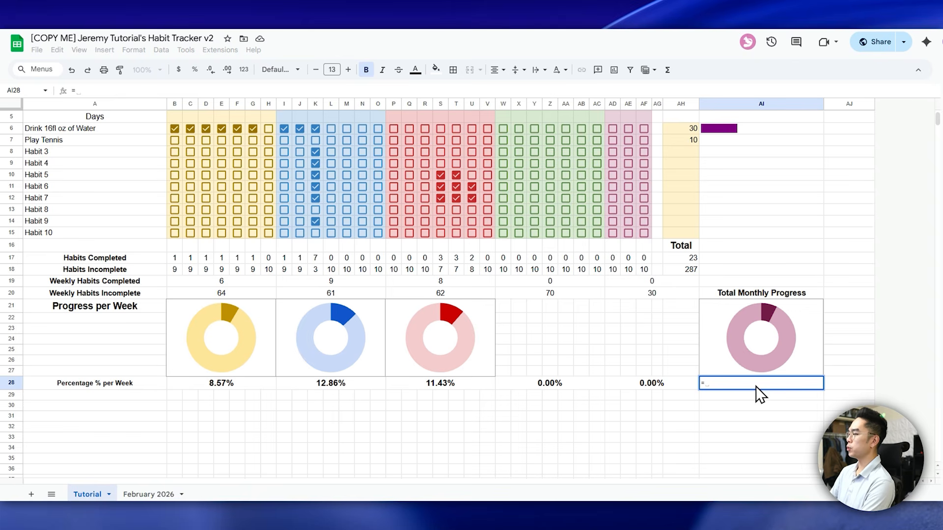
left_click(689, 257)
type("/(")
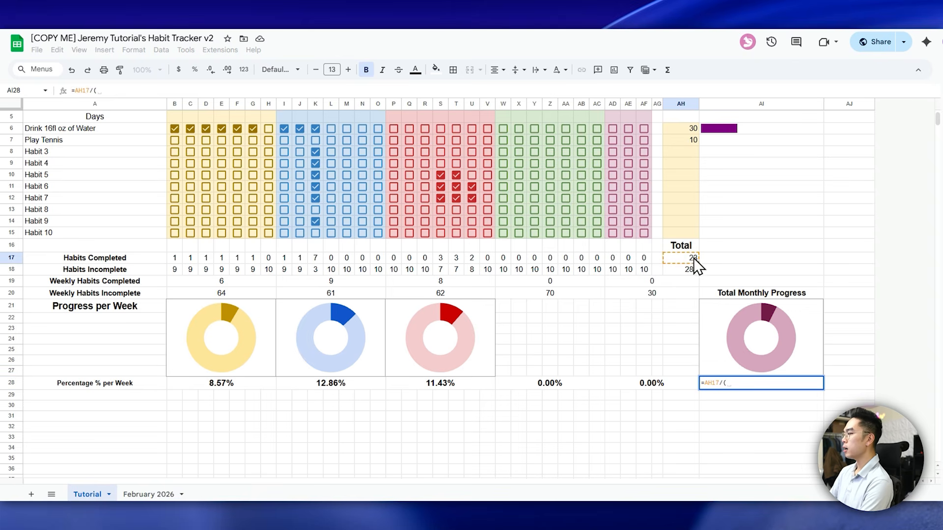
left_click(688, 258)
type("+")
left_click(692, 267)
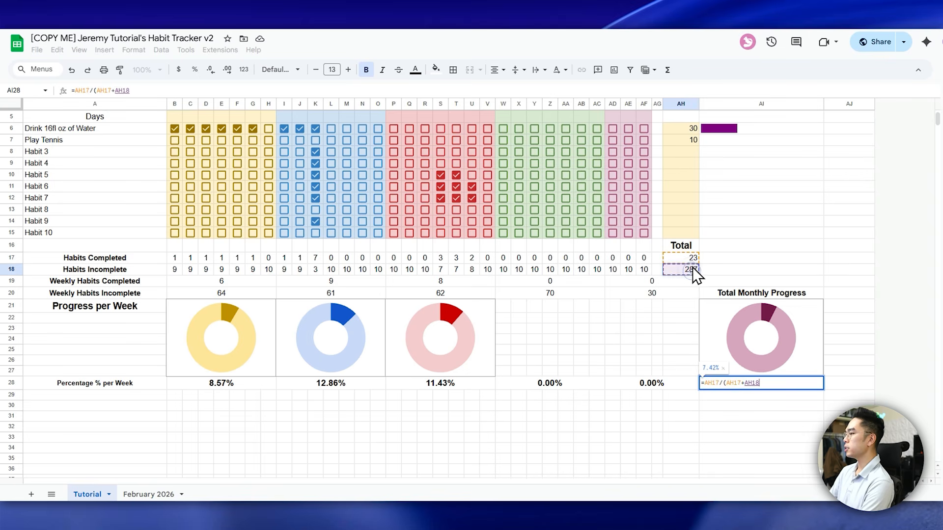
type(")")
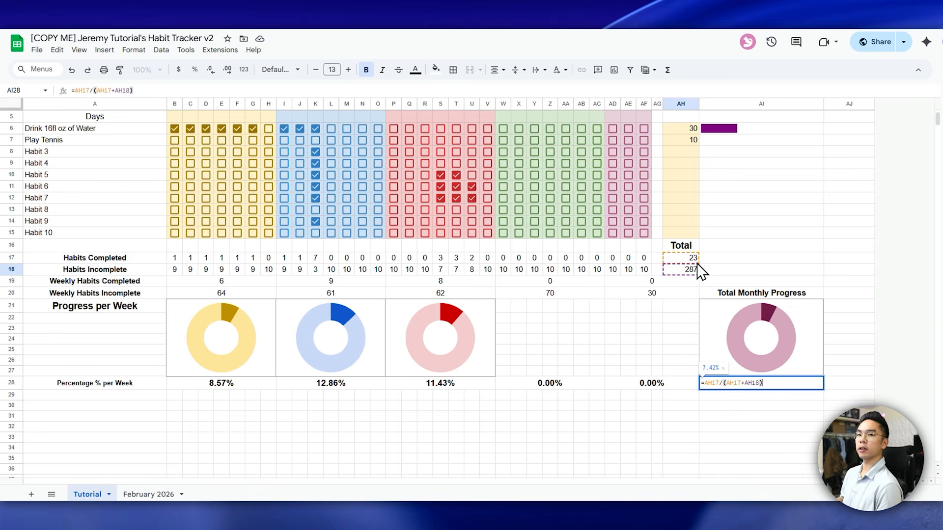
key("Return")
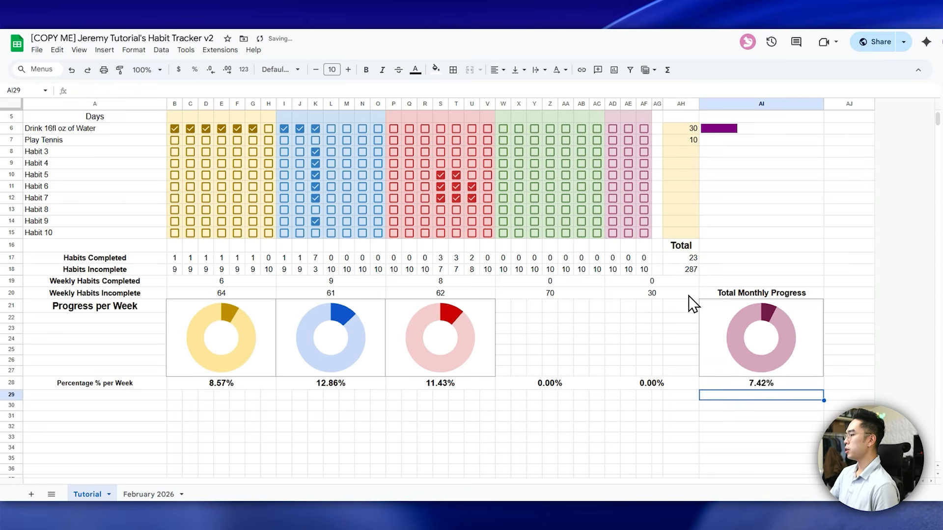
left_click(763, 387)
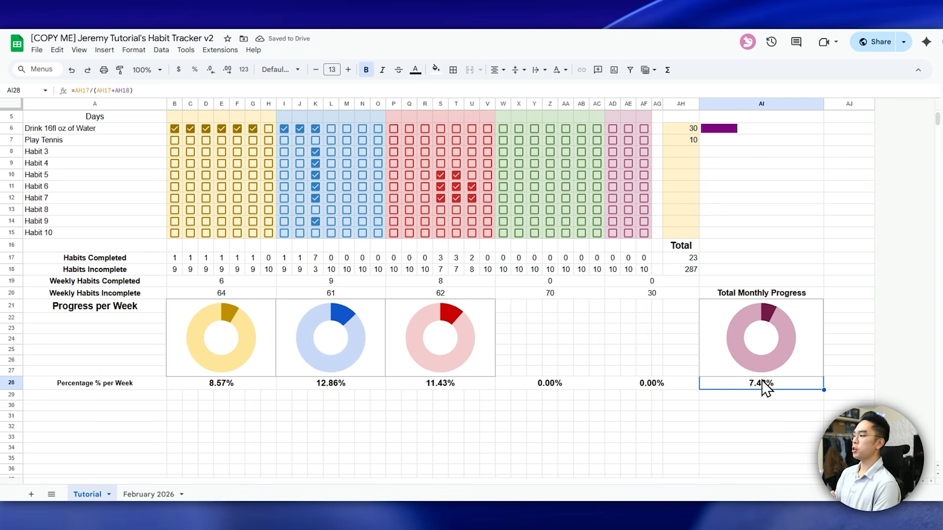
scroll(771, 319, "up", 2)
left_click(780, 249)
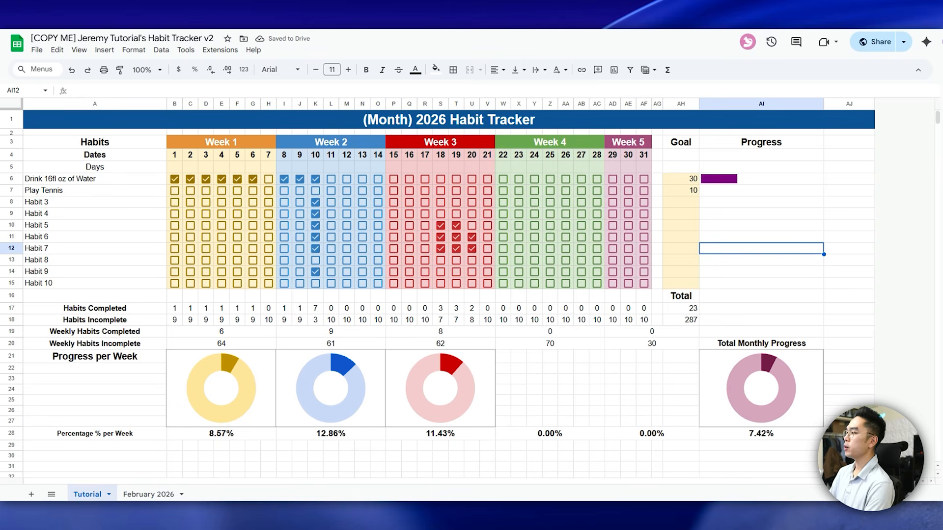
Clear the date 31 column from AF4 to AF18, and undo the deletion.
left_click_drag(642, 156, 642, 316)
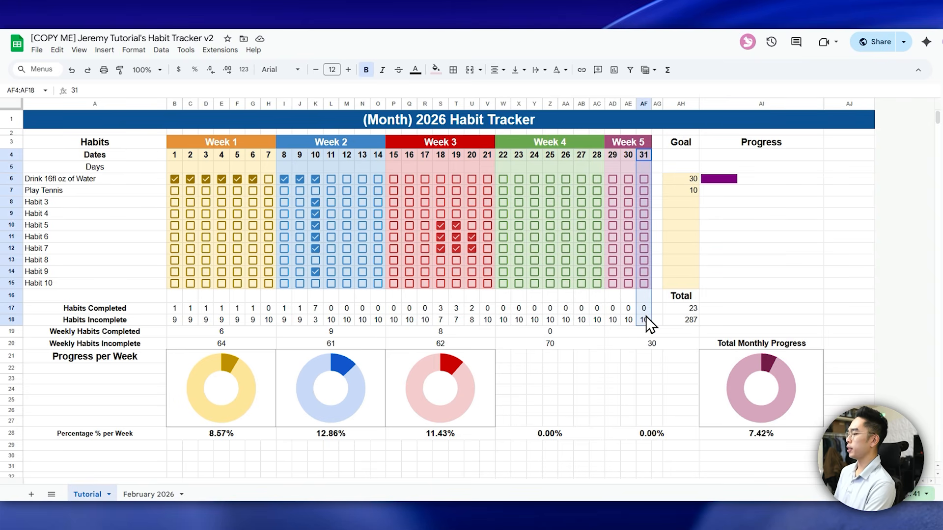
key("Delete")
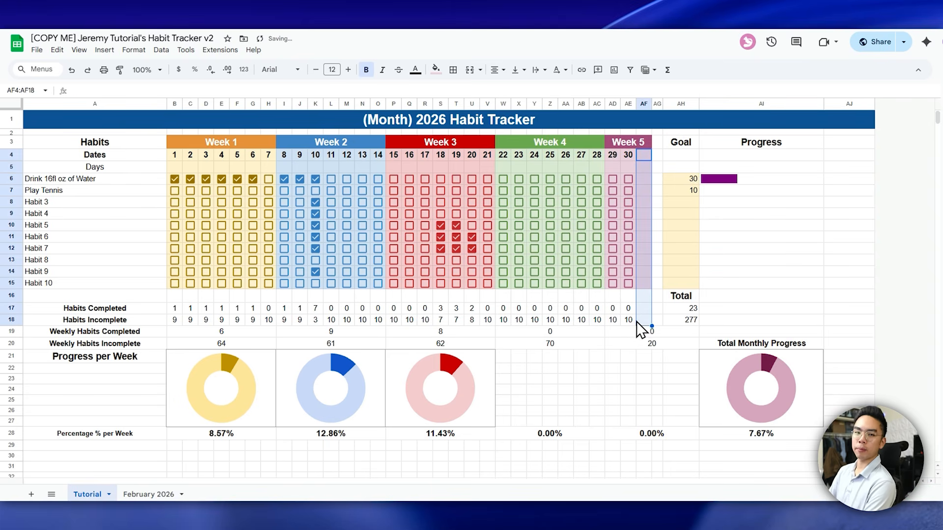
key("ctrl+z")
Enter the weekday abbreviations S, M, T, W and Th in the Days row for dates 1 to 5.
left_click(174, 166)
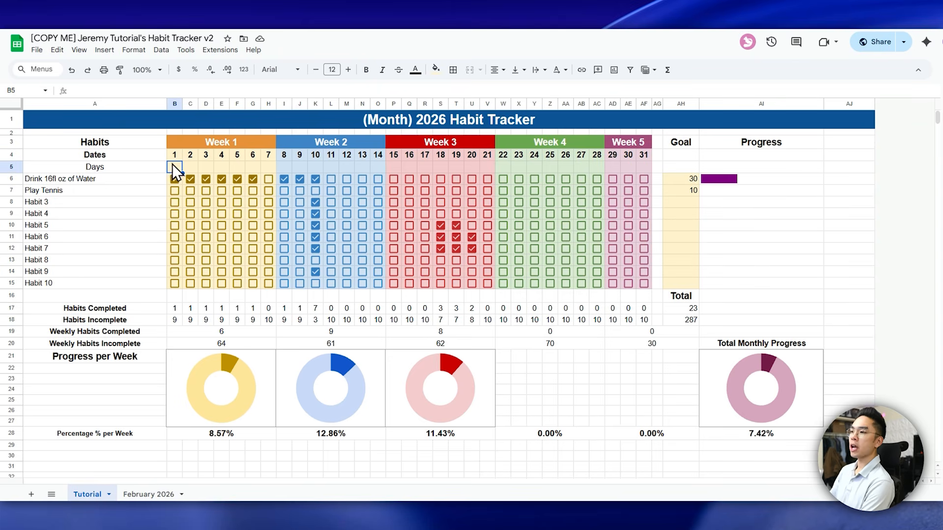
type("S")
key("Tab")
type("M")
key("Tab")
type("TRUE")
key("Tab")
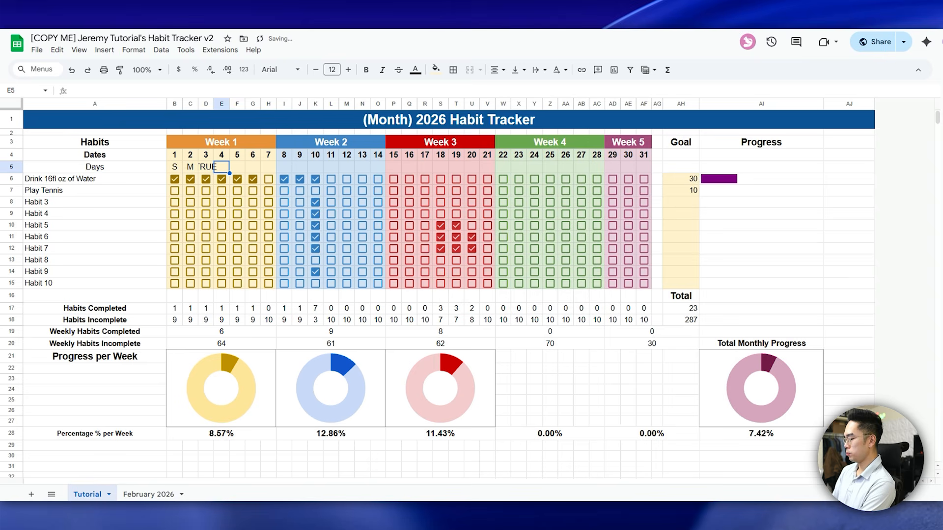
key("shift+Tab")
type("T")
key("Tab")
type("W")
key("Tab")
type("T")
type("h")
key("Tab")
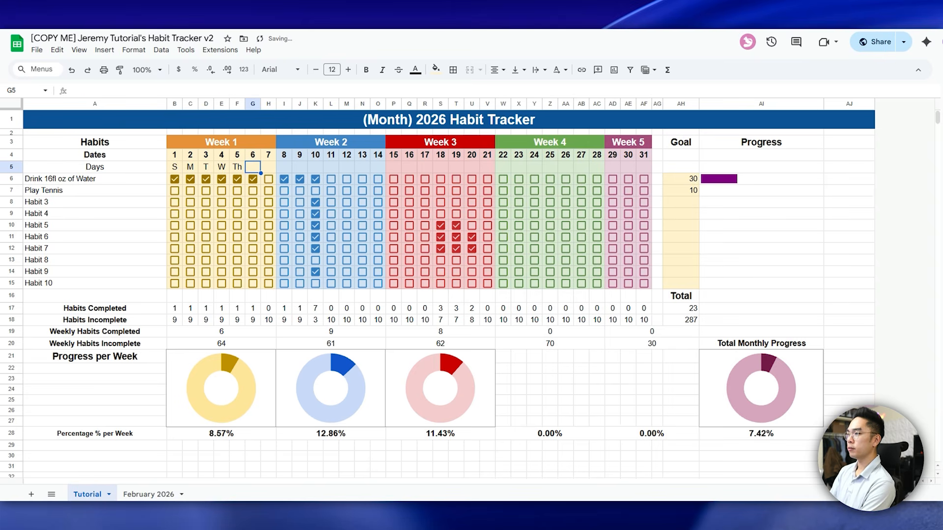
Enter F and Sa in the Days row for dates 6 and 7.
type("F")
key("Tab")
key("shift+Tab")
type("F")
key("Tab")
type("Sa")
key("Tab")
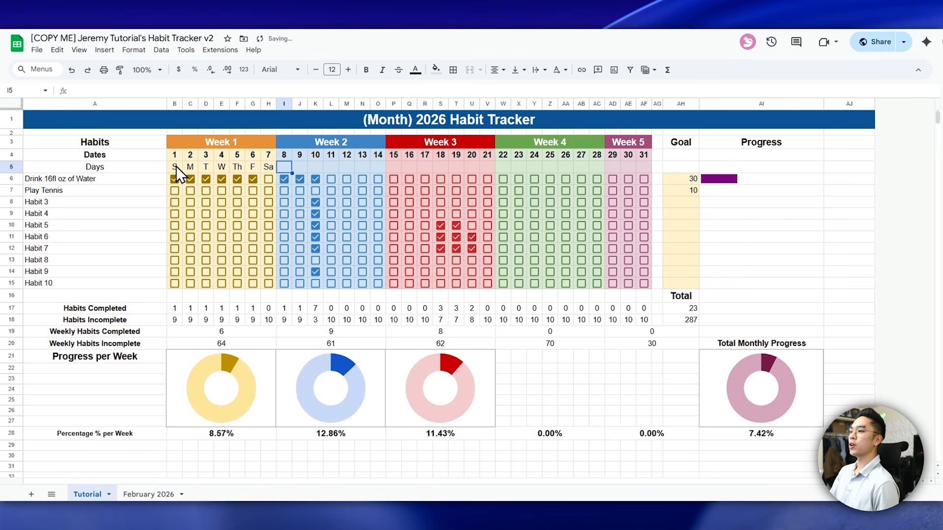
Extend the weekday pattern from B5:H5 across the Days row through date 31.
left_click_drag(175, 166, 258, 166)
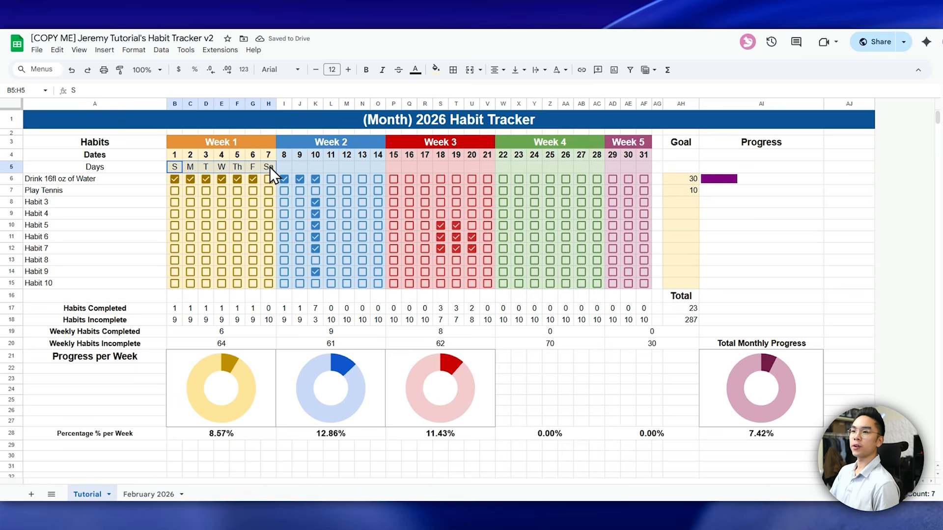
left_click_drag(276, 173, 638, 173)
left_click(612, 167)
Fill the Days cells of Week 2 with light blue and those of Week 3 with light red.
left_click_drag(282, 169, 379, 167)
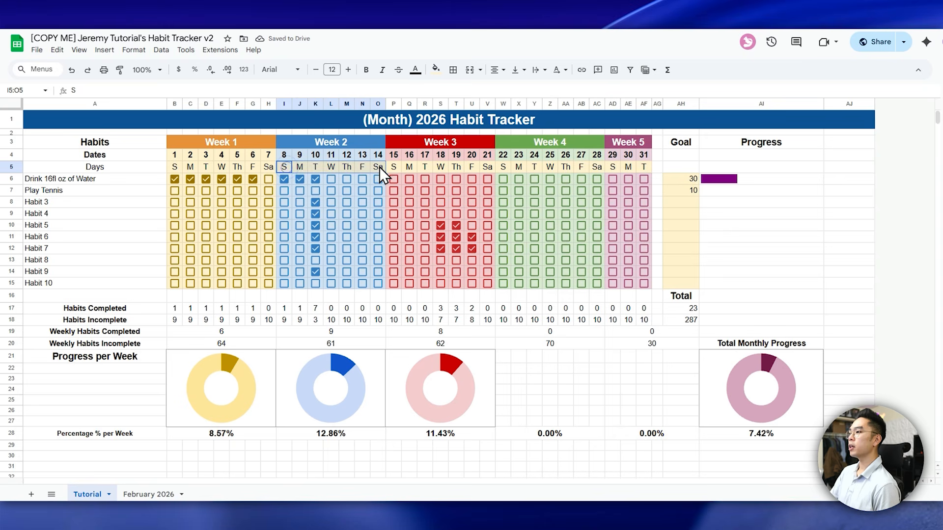
left_click(435, 69)
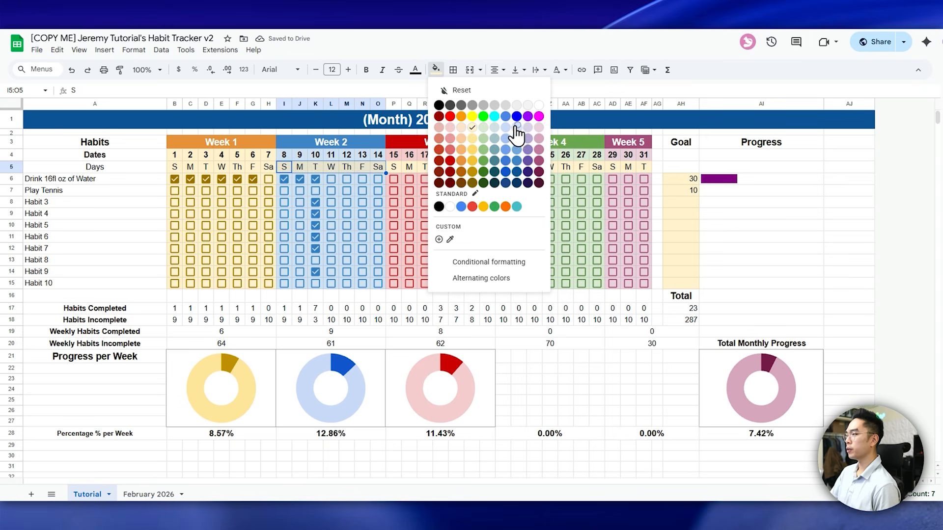
left_click(507, 127)
left_click_drag(395, 167, 489, 167)
left_click(435, 70)
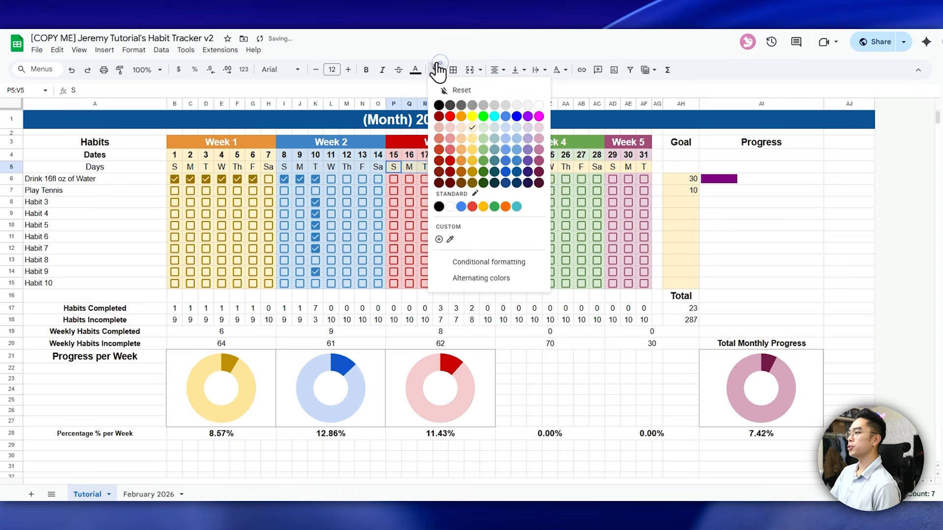
left_click(453, 123)
Fill the Days cells of Week 4 with light green and those of Week 5 with light magenta.
left_click_drag(502, 167, 602, 167)
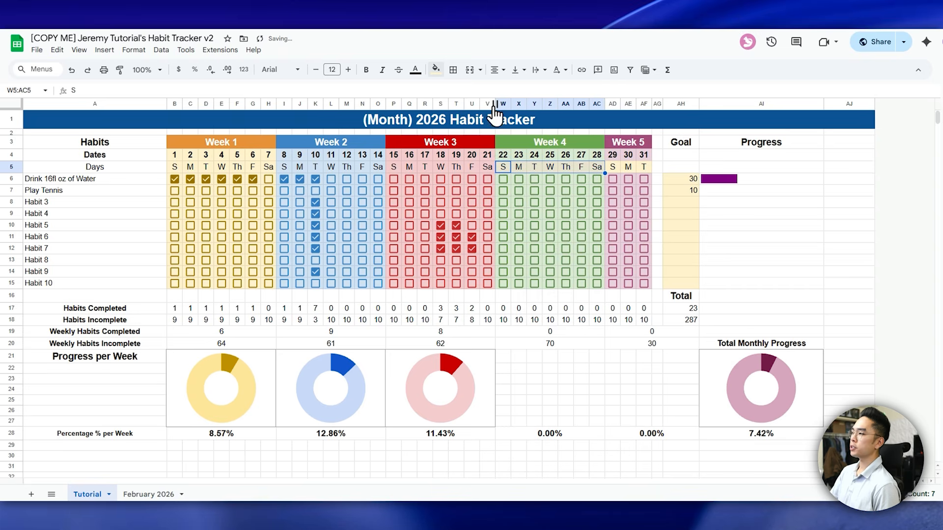
left_click(436, 70)
left_click(481, 123)
left_click_drag(606, 167, 642, 167)
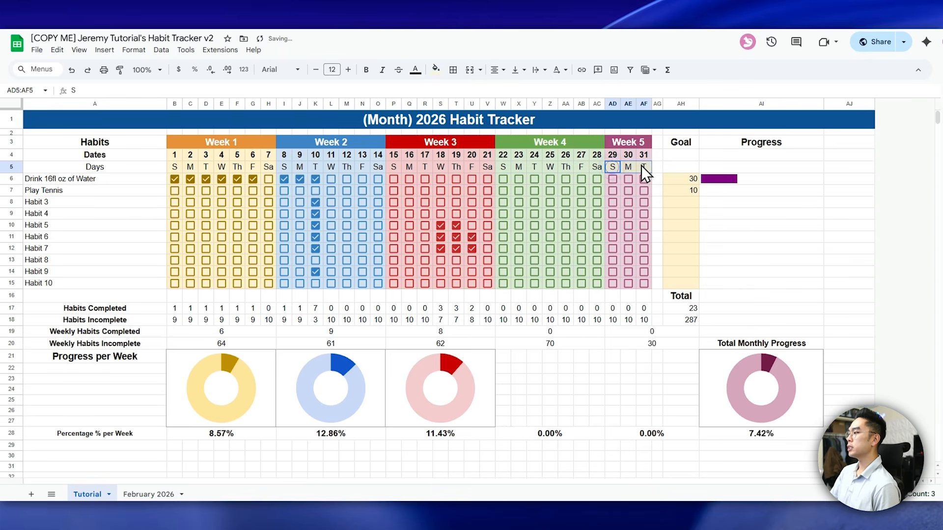
left_click(435, 69)
left_click(539, 138)
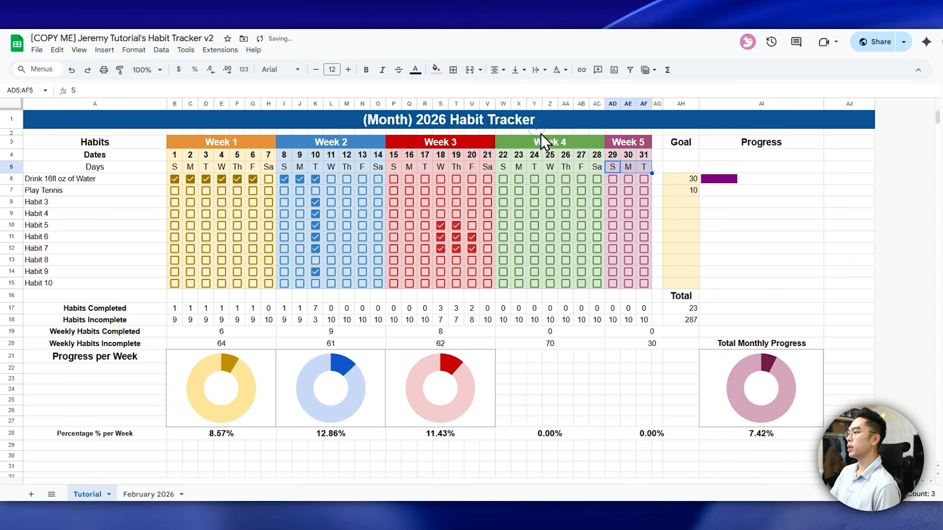
left_click(657, 164)
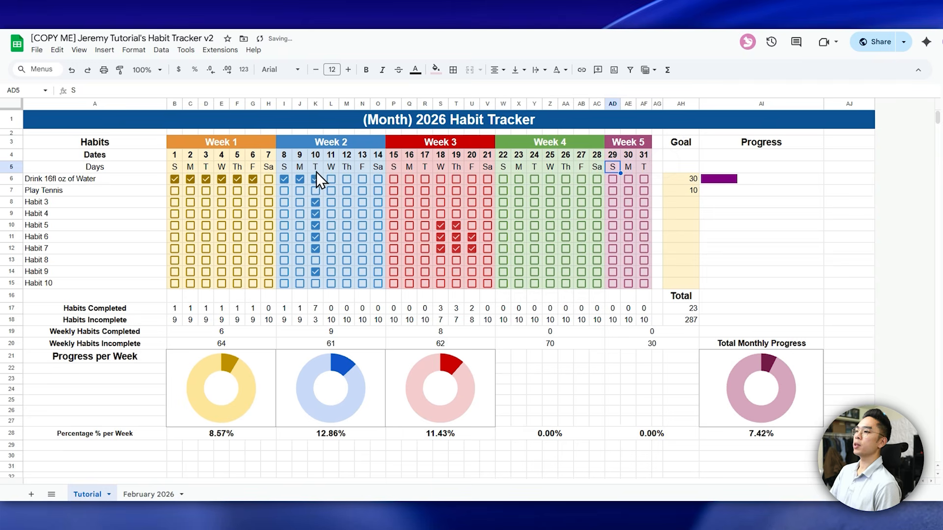
scroll(373, 202, "down", 2)
scroll(392, 213, "up", 2)
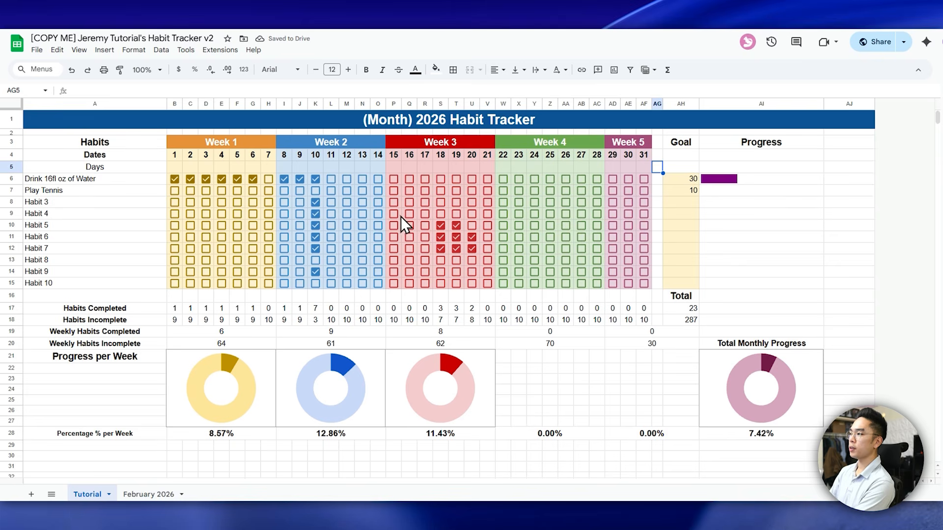
Duplicate the Tutorial sheet and change the copy's title to February 2026 Habit Tracker.
right_click(93, 495)
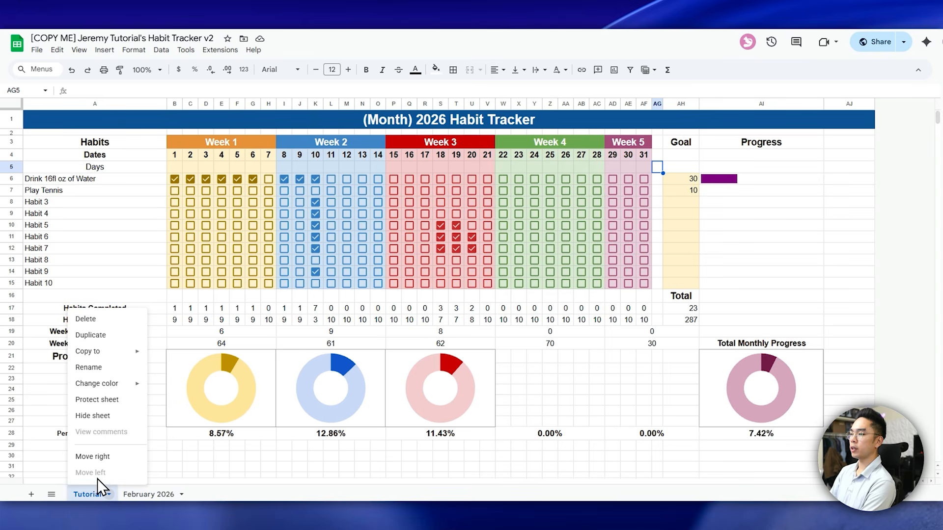
left_click(84, 336)
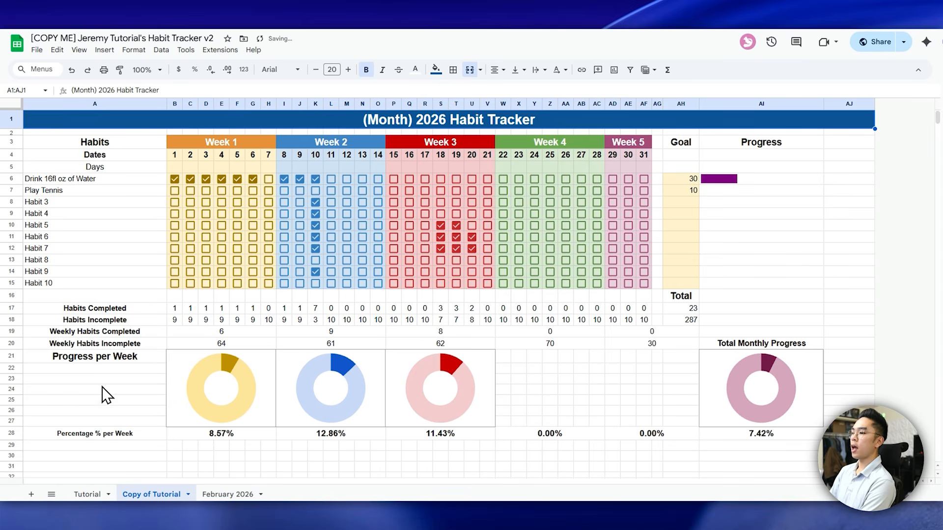
double_click(405, 121)
left_click_drag(411, 121, 363, 120)
type("February")
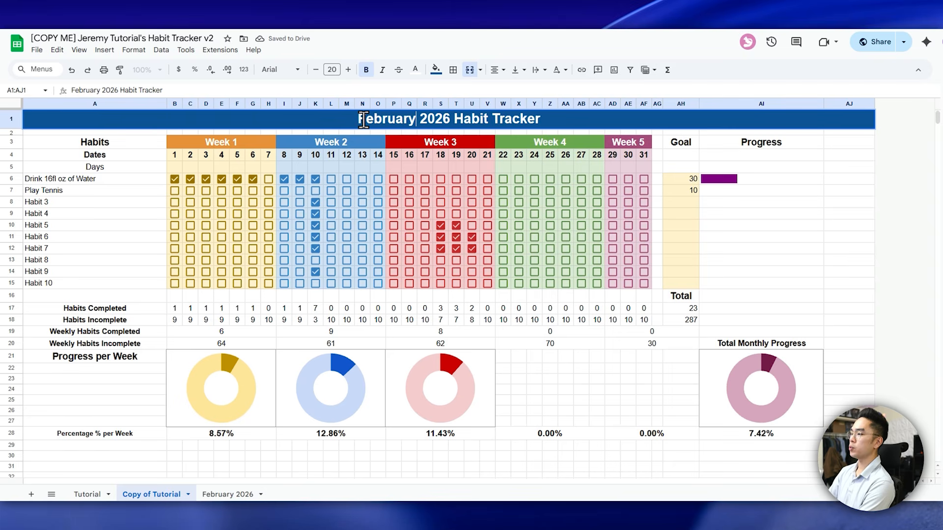
left_click(353, 163)
left_click(180, 166)
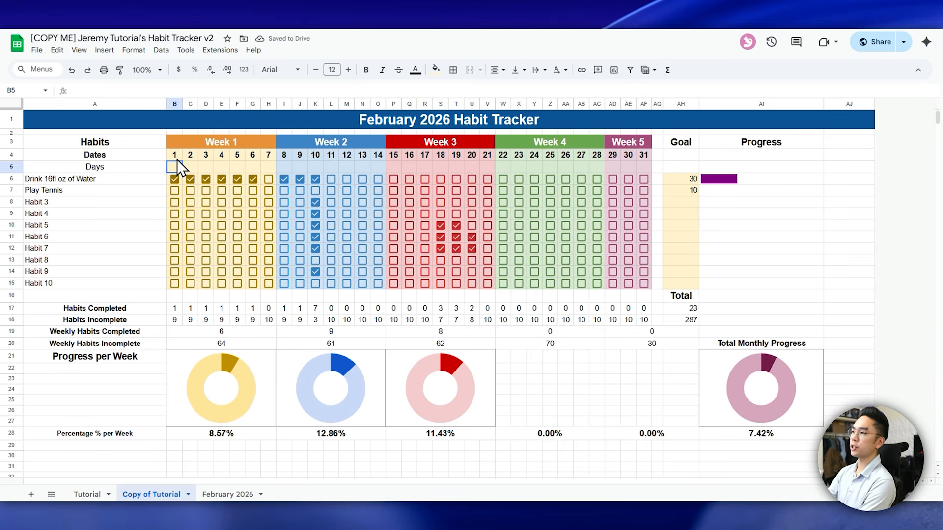
Uncheck the Drink 16fl oz of Water boxes for dates 1 to 6 in Week 1.
left_click(737, 248)
left_click(174, 179)
left_click(190, 179)
left_click(206, 179)
left_click(222, 179)
left_click(237, 179)
left_click(252, 178)
Uncheck Week 2's Drink 16fl oz of Water boxes for dates 8 to 10 and date 10's boxes for Habits 3 to 7 and 9.
left_click(284, 178)
left_click(300, 179)
left_click(315, 178)
left_click(315, 201)
left_click(315, 213)
left_click(316, 225)
left_click(315, 236)
left_click(315, 249)
left_click(315, 271)
Uncheck the ticked Week 3 boxes for Habits 5 to 7 on dates 18 to 20.
left_click(440, 225)
left_click(456, 224)
left_click(456, 237)
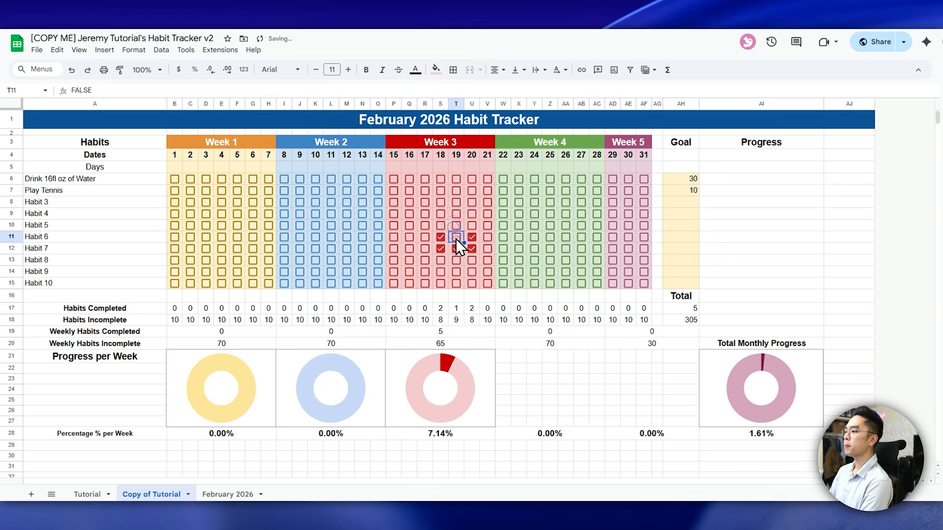
left_click(471, 237)
left_click(471, 248)
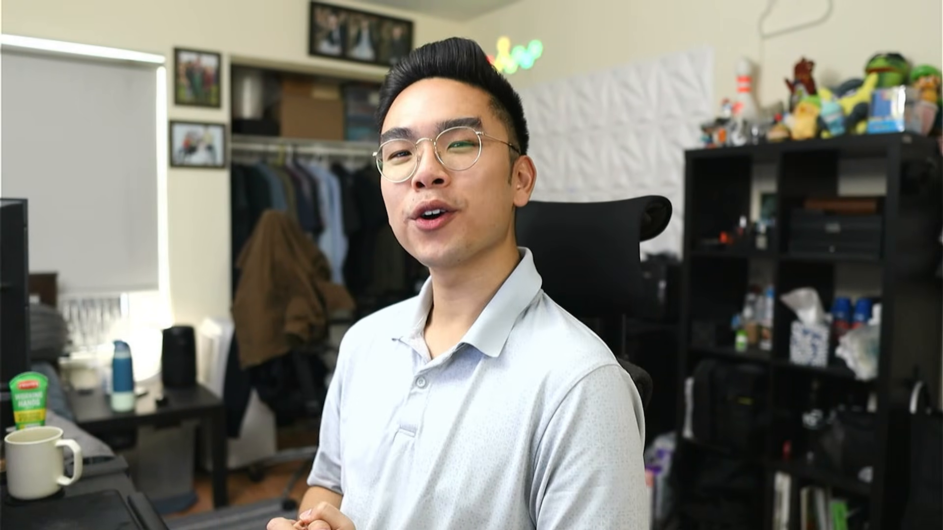